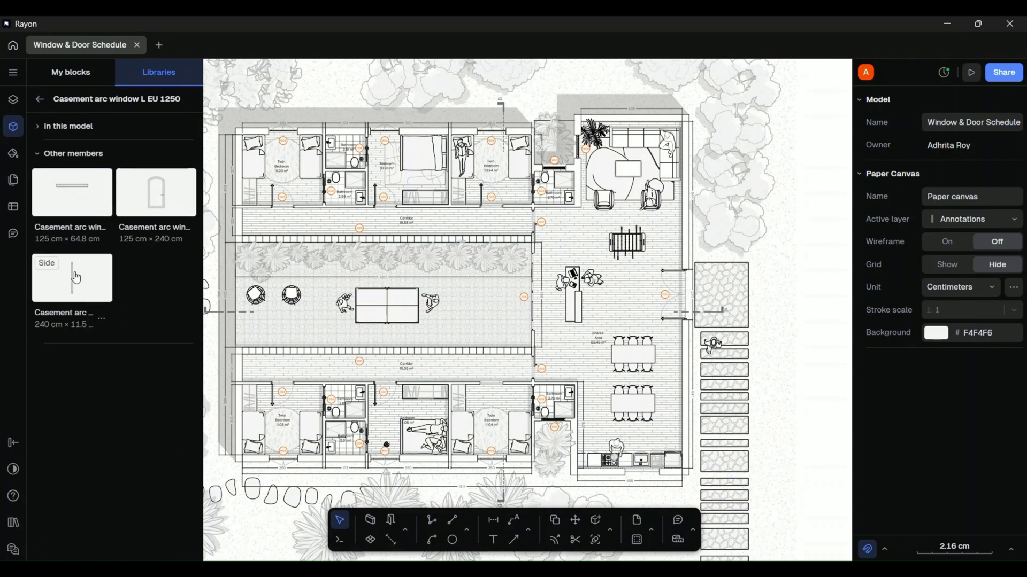
- Browse the window block families in the library, including the views of the Balcony window family
left_click(39, 99)
left_click(102, 338)
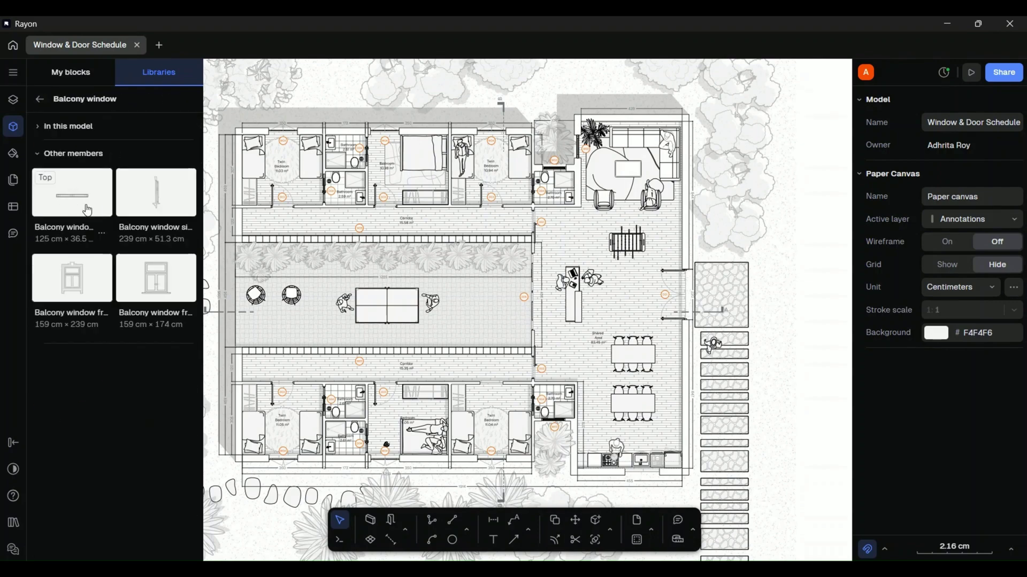
left_click(40, 99)
scroll(126, 416, "down", 5)
left_click(136, 387)
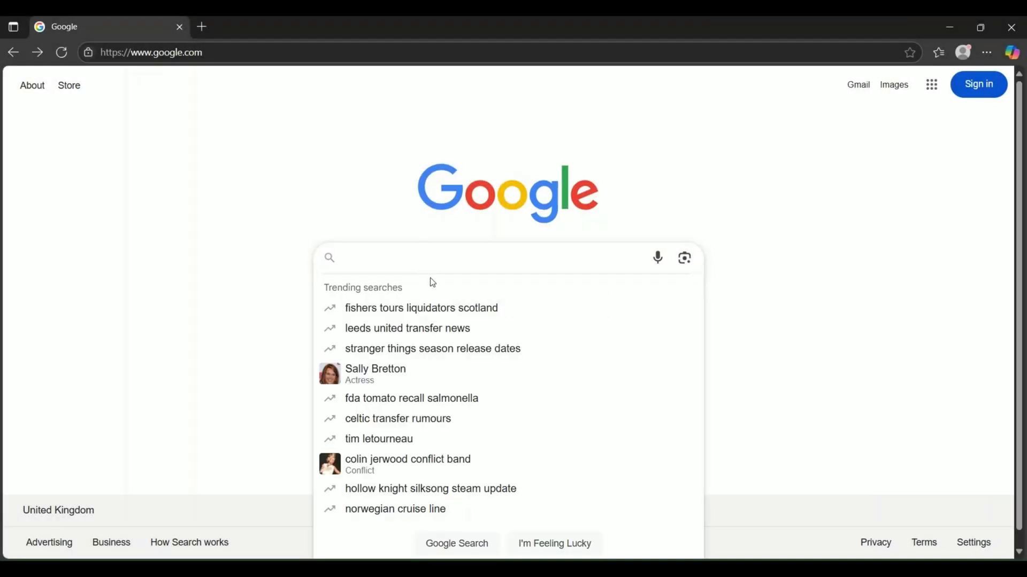
- Search Google for "rayon design" and open the official Rayon website from the results
type("rayon design")
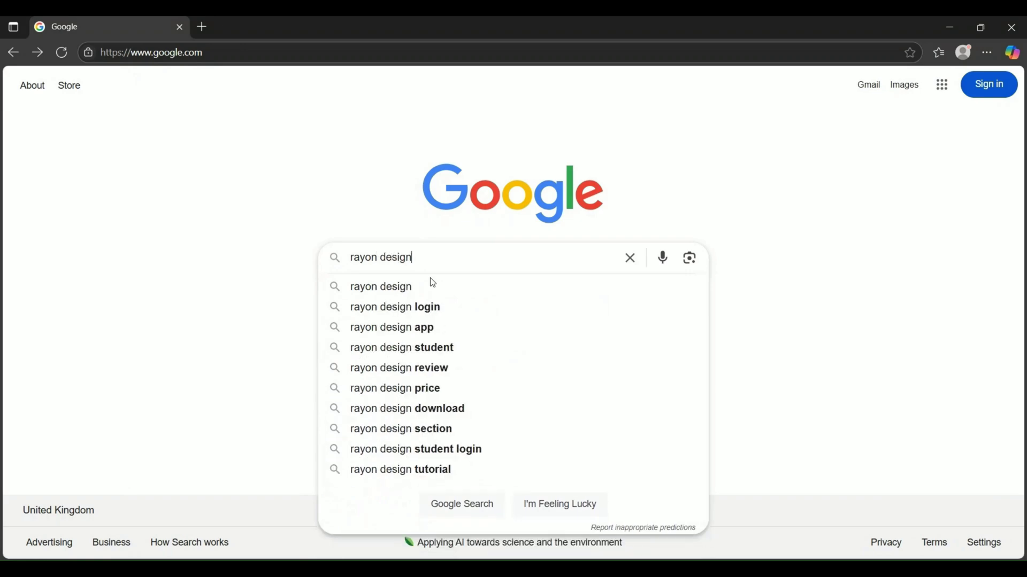
key("Return")
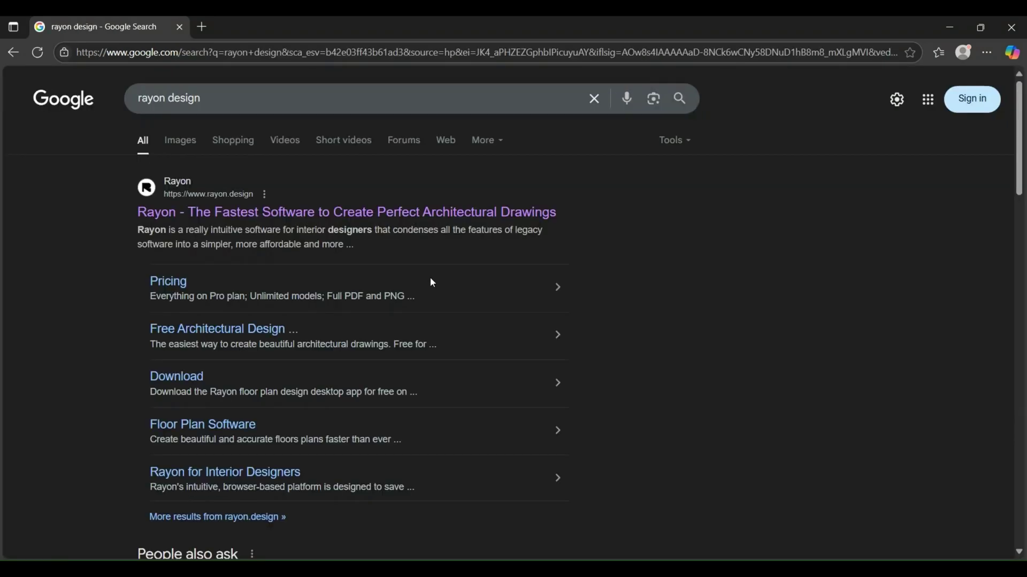
left_click(406, 216)
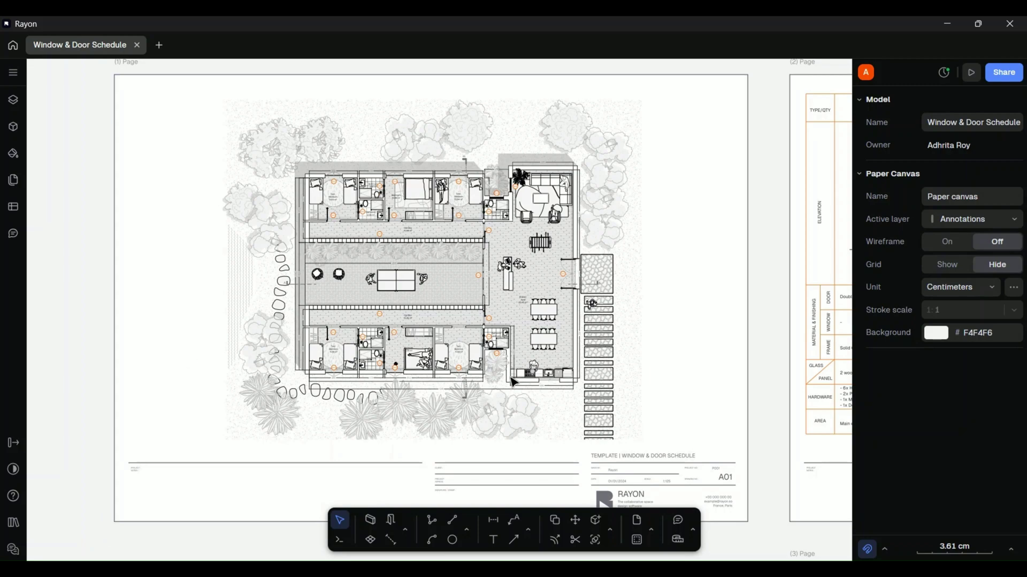
- Look over the floor plan page and the neighbouring window and door schedule pages
scroll(512, 382, "up", 5)
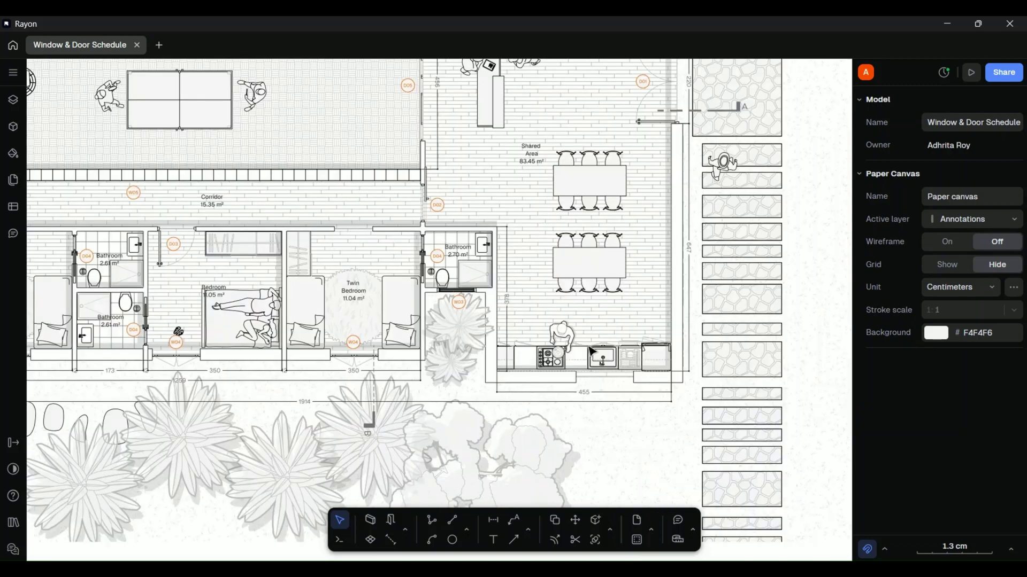
scroll(669, 293, "down", 5)
scroll(669, 293, "right", 10)
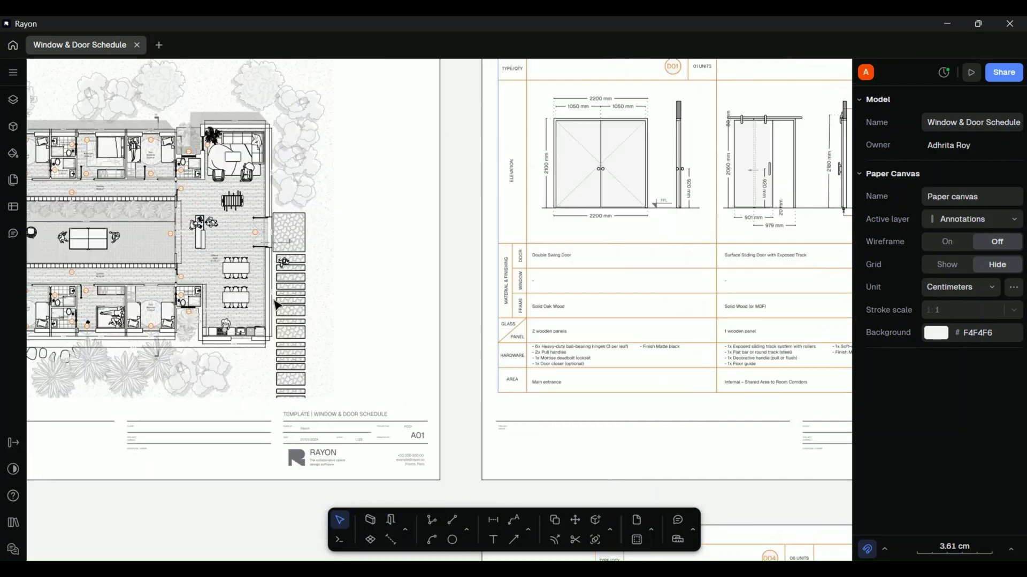
scroll(286, 302, "right", 5)
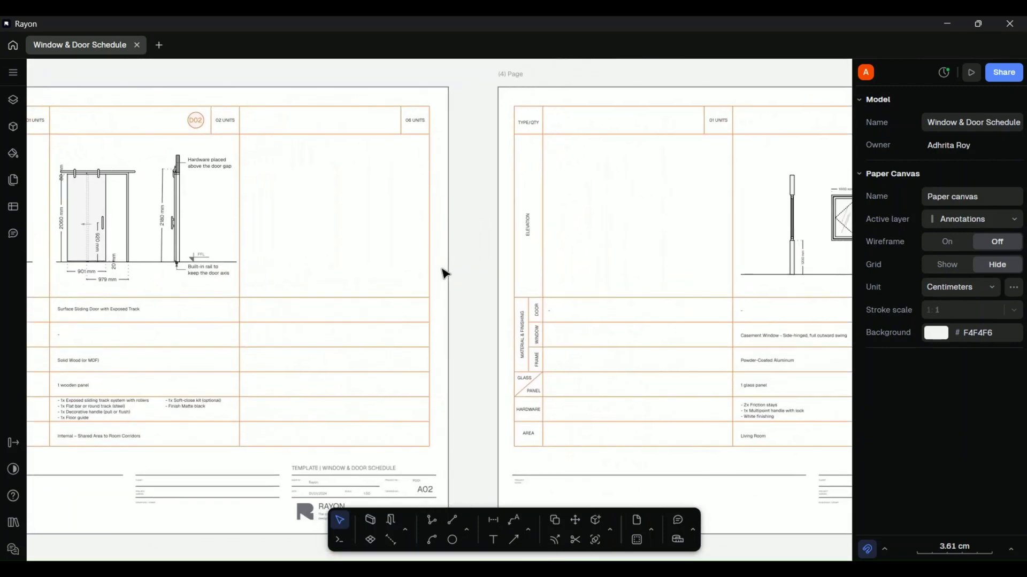
scroll(663, 225, "down", 3)
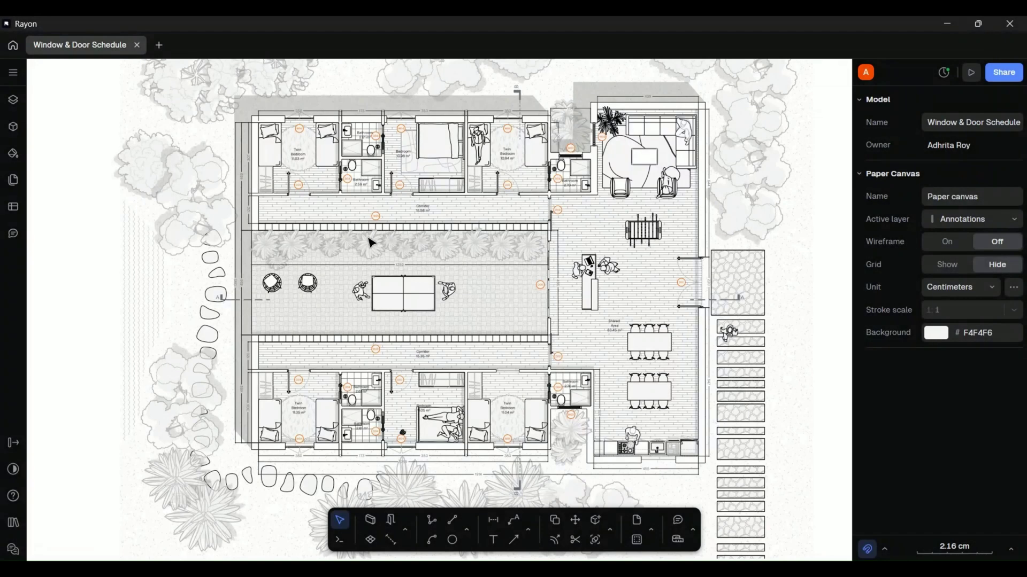
- Examine the door and window tags across the bedrooms, bathrooms, corridors and shared area of the floor plan
scroll(299, 261, "up", 6)
middle_click_drag(406, 235, 422, 376)
scroll(423, 376, "up", 5)
scroll(454, 288, "right", 2)
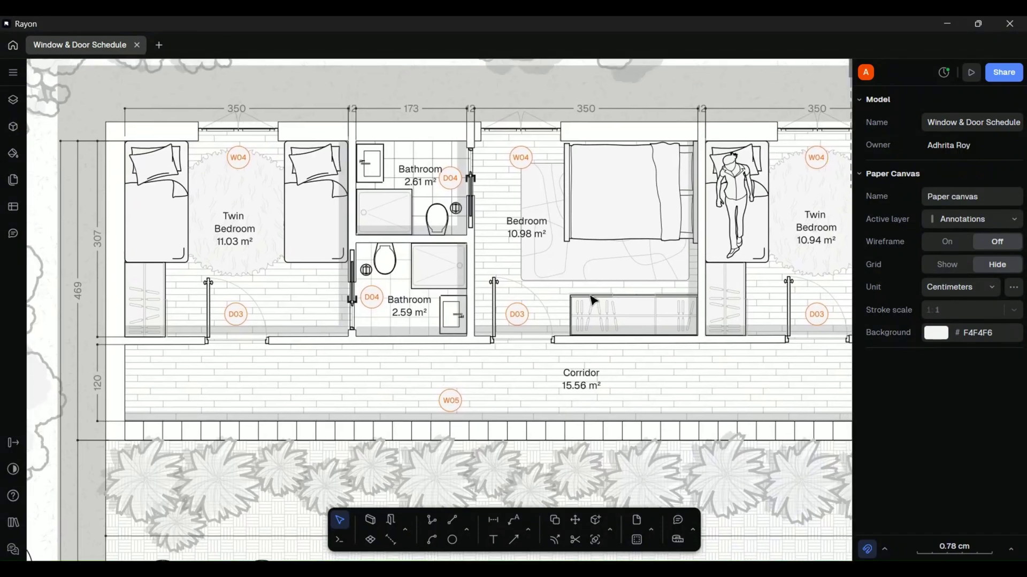
scroll(484, 291, "right", 5)
scroll(390, 287, "right", 4)
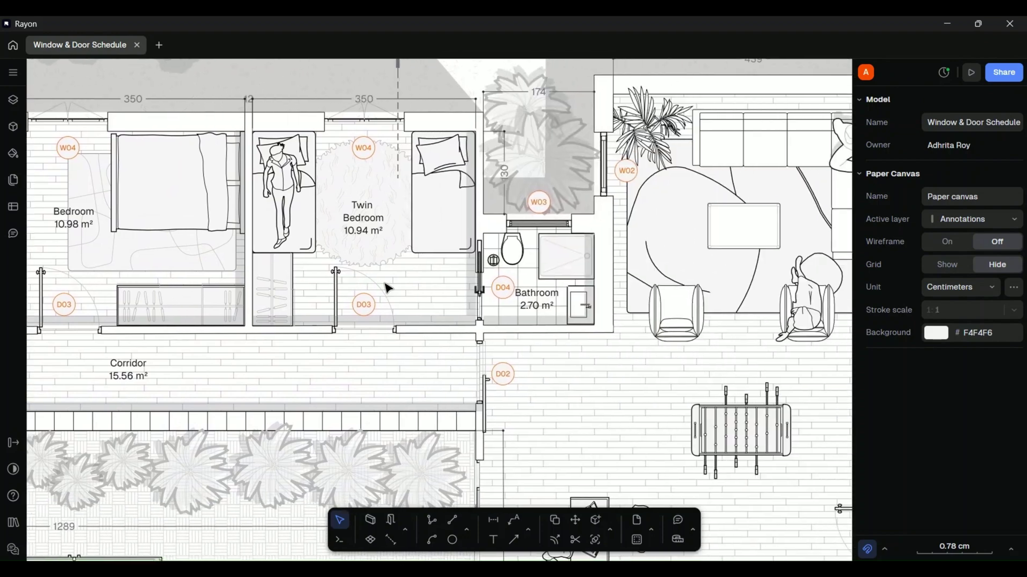
scroll(657, 370, "down", 4)
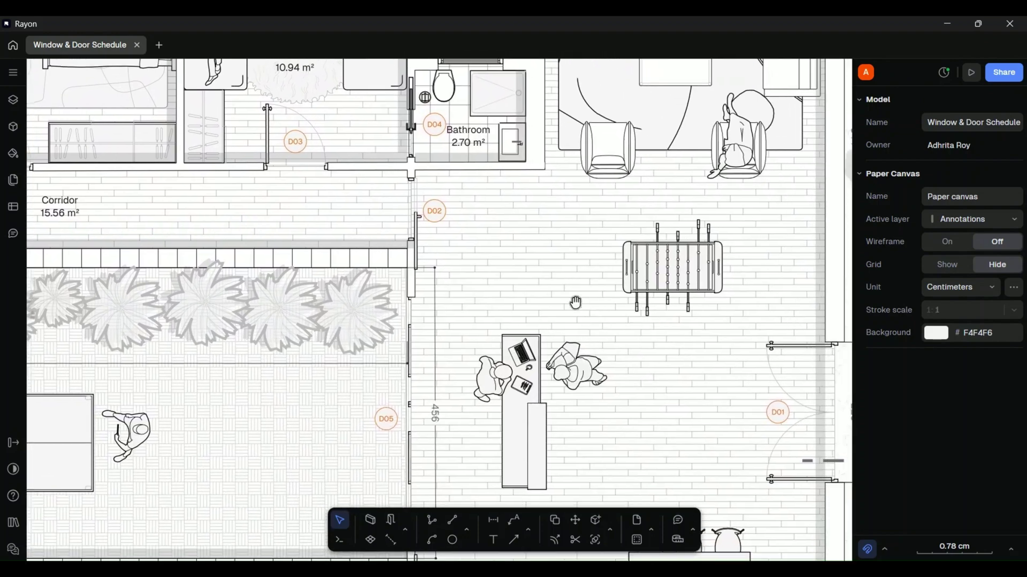
scroll(610, 389, "right", 3)
scroll(610, 389, "down", 5)
scroll(770, 305, "down", 5, "ctrl")
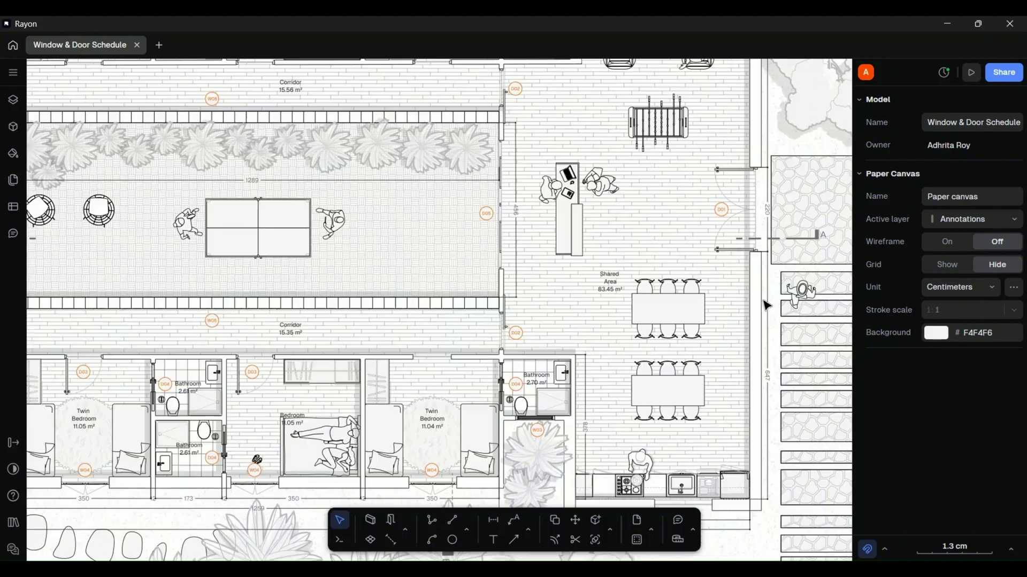
scroll(629, 325, "right", 2)
scroll(610, 343, "up", 1)
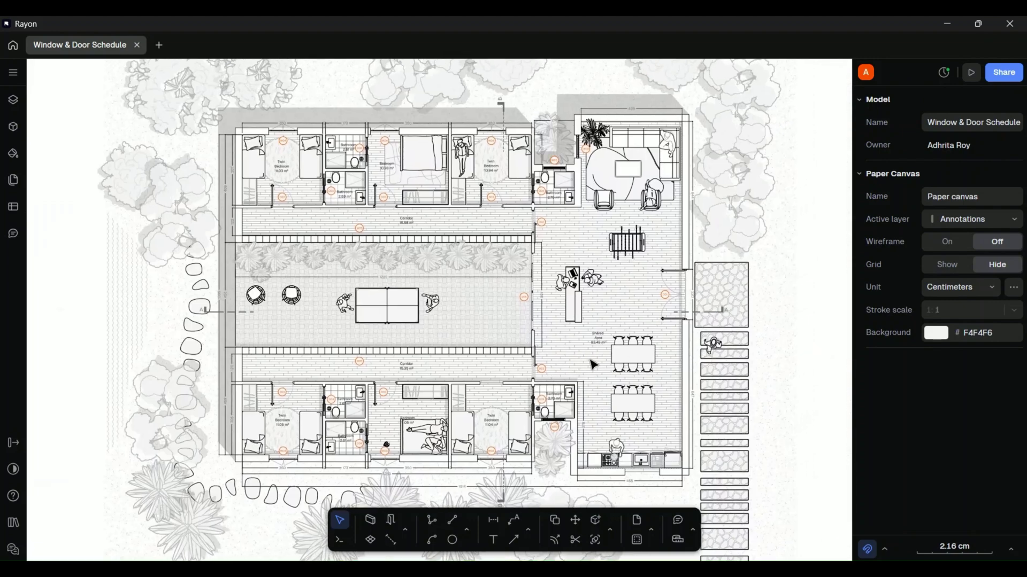
- Open the EU Windows - 3 views block library and inspect the views of the Casement arc window L EU 1250 family
left_click(15, 128)
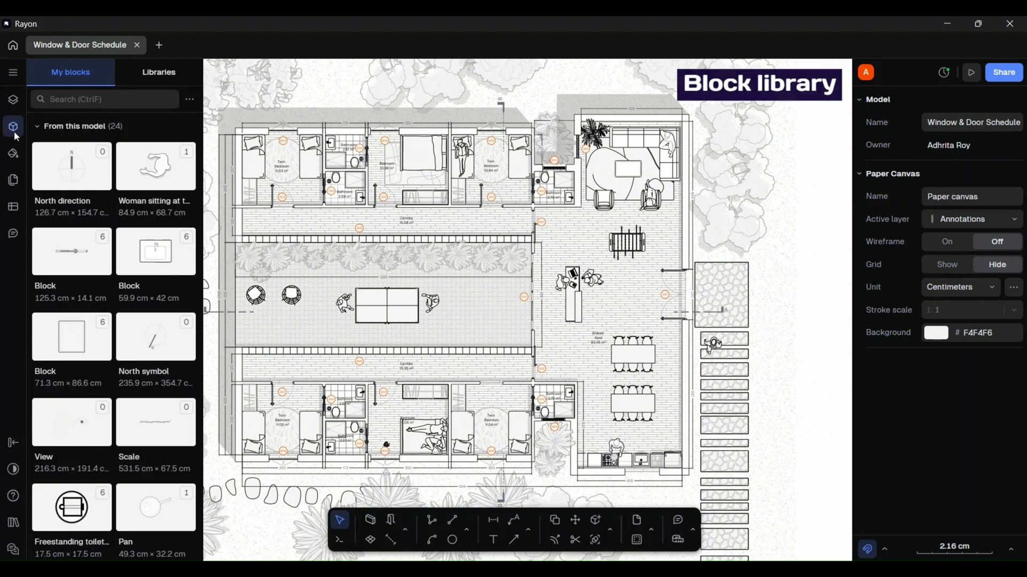
scroll(138, 268, "down", 3)
scroll(140, 267, "up", 3)
left_click(162, 79)
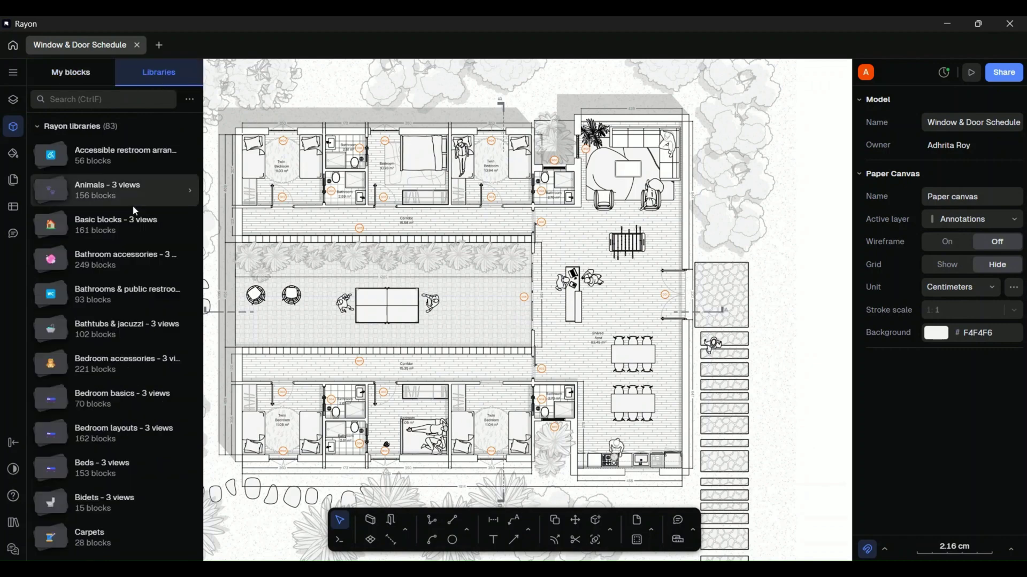
scroll(128, 185, "down", 3)
scroll(128, 181, "down", 6)
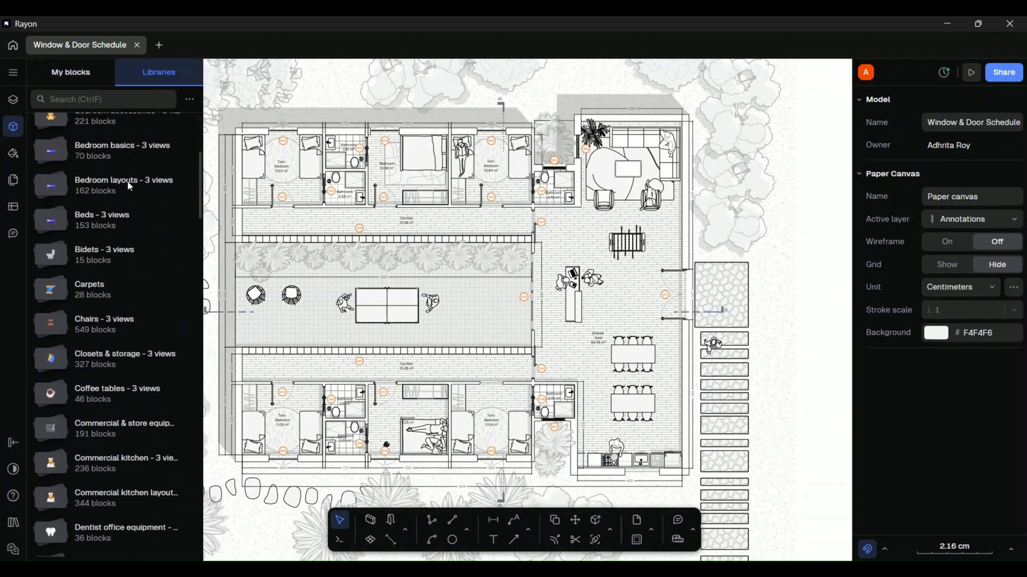
scroll(128, 183, "down", 6)
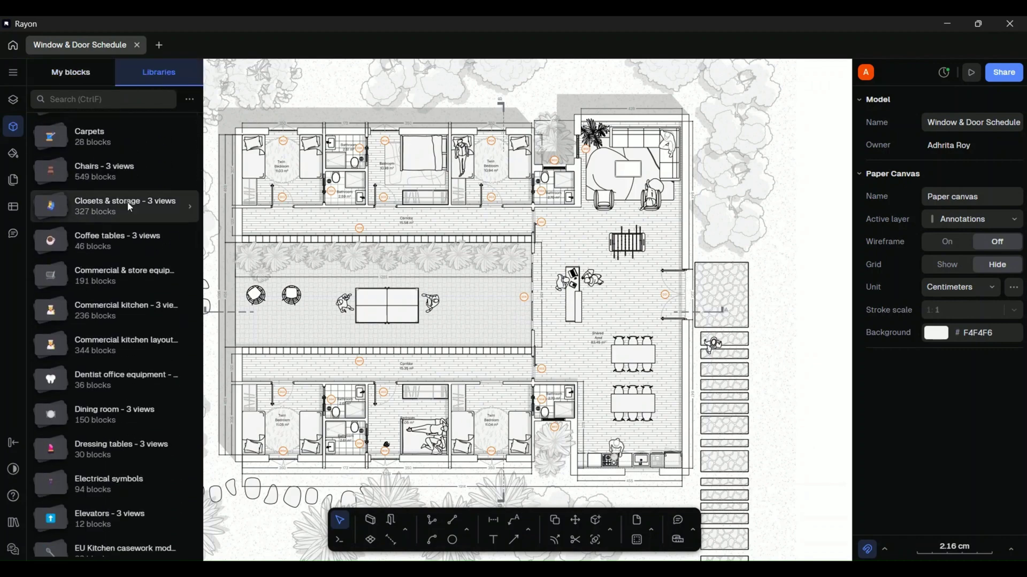
scroll(127, 249, "down", 4)
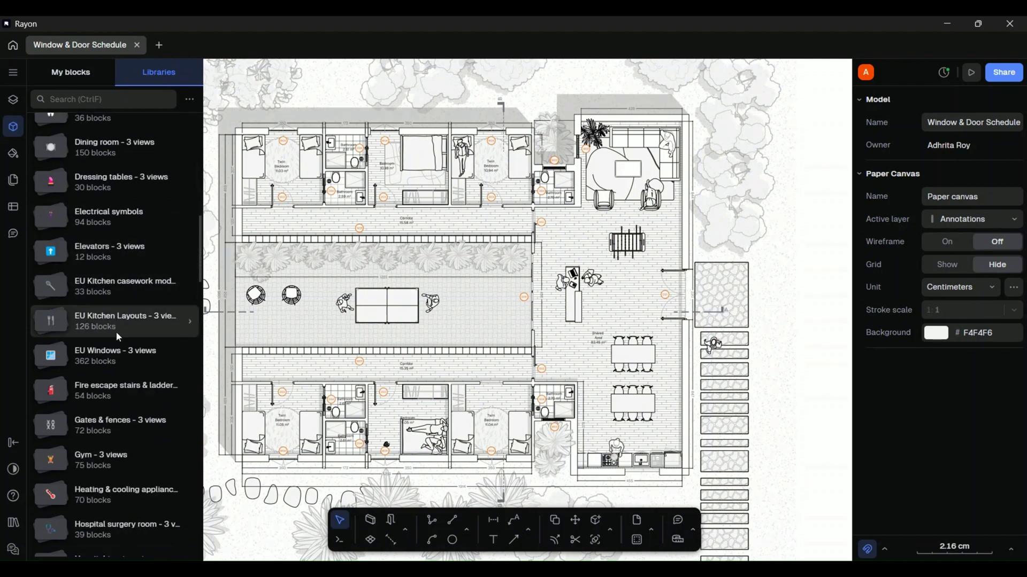
left_click(117, 353)
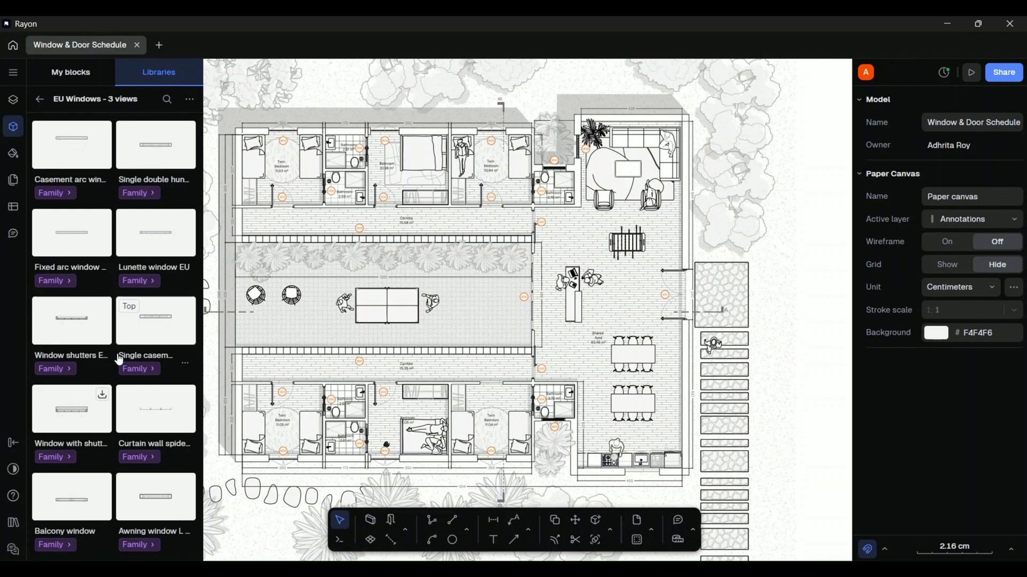
left_click(56, 193)
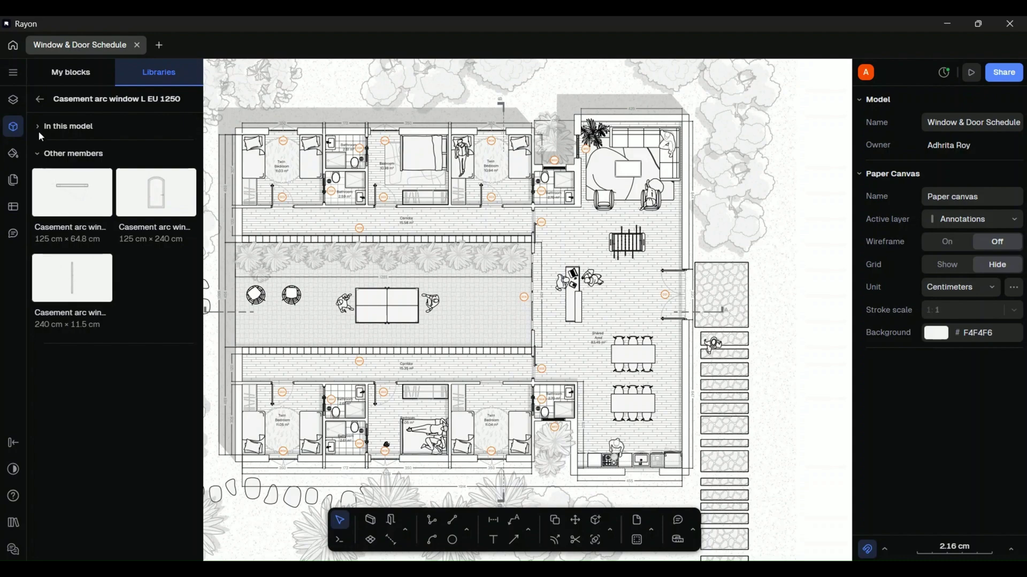
left_click(40, 100)
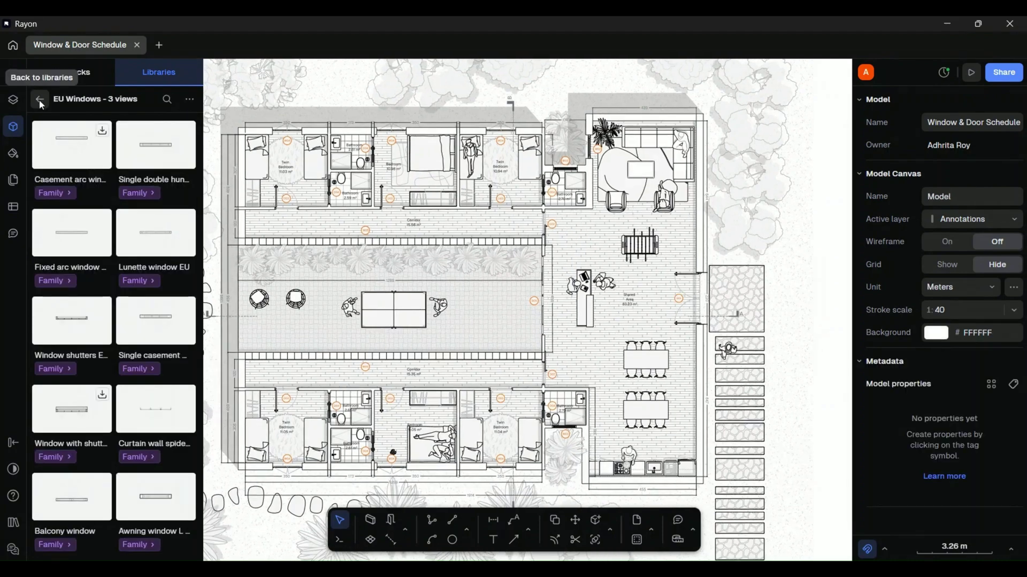
- Place a top-view Window EU 1500 block from the EU Windows library in the kitchen's outer wall opening by the sink
scroll(668, 490, "up", 10)
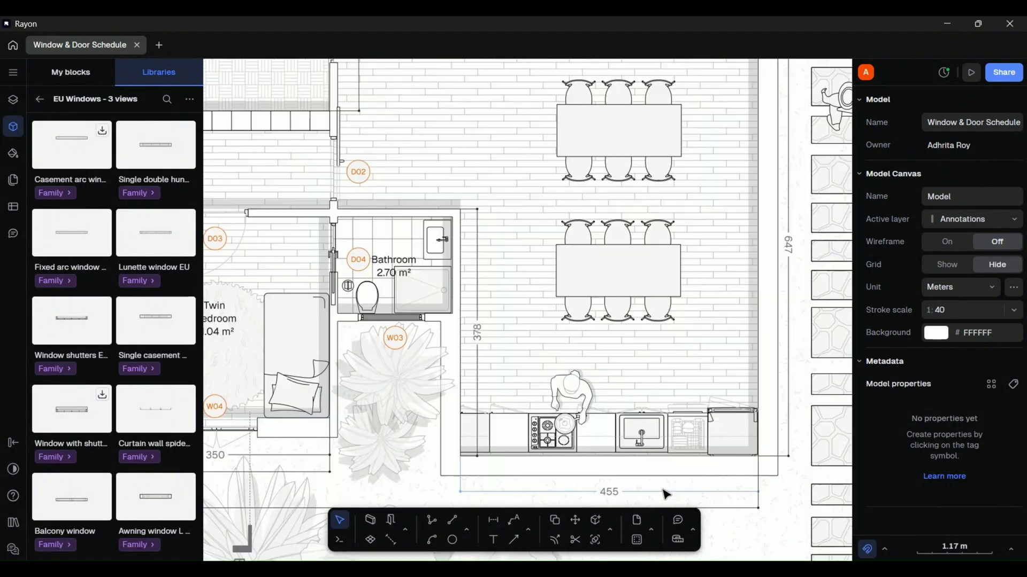
middle_click_drag(703, 451, 642, 419)
scroll(171, 392, "down", 10)
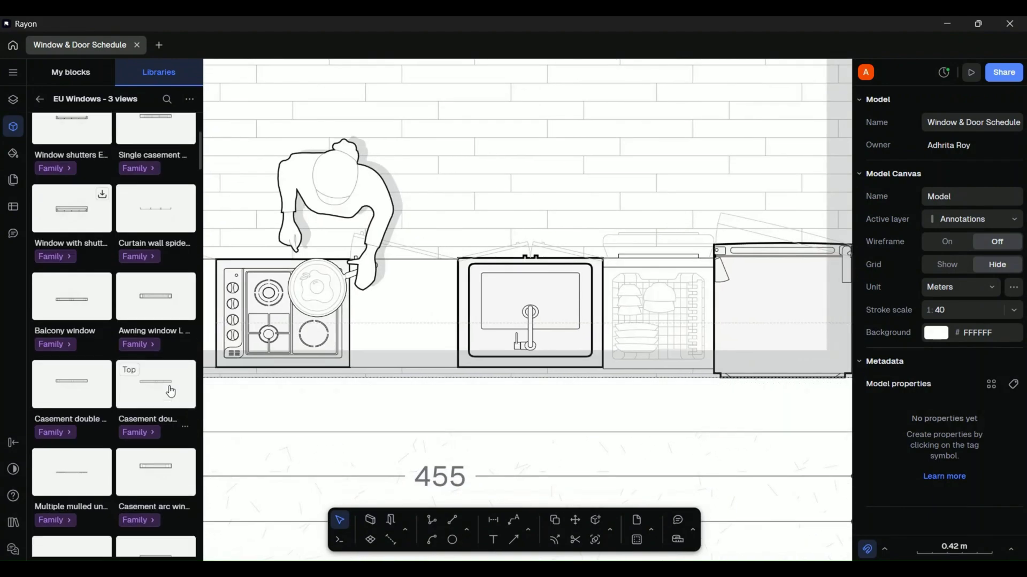
scroll(171, 392, "down", 10)
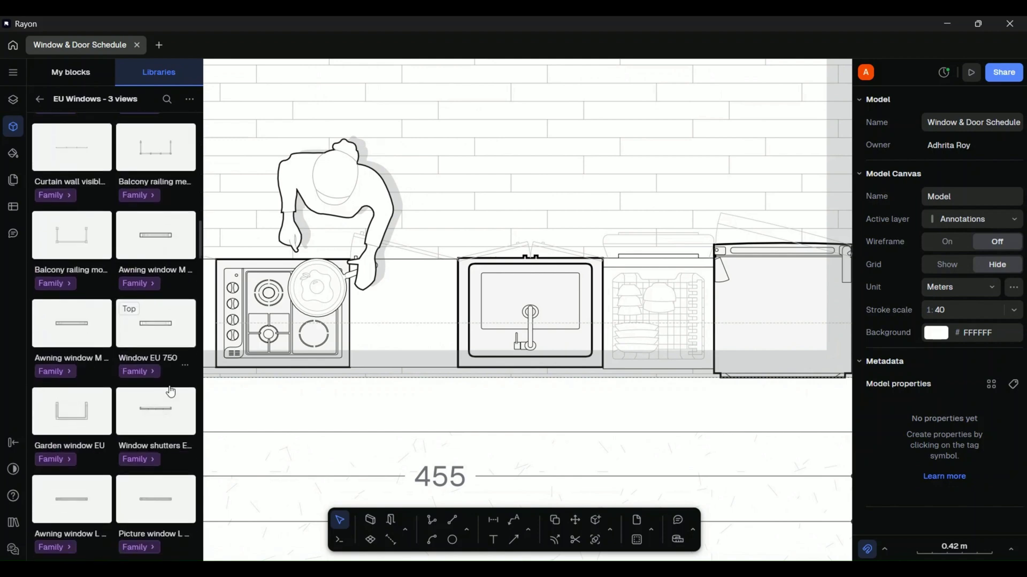
scroll(170, 392, "down", 10)
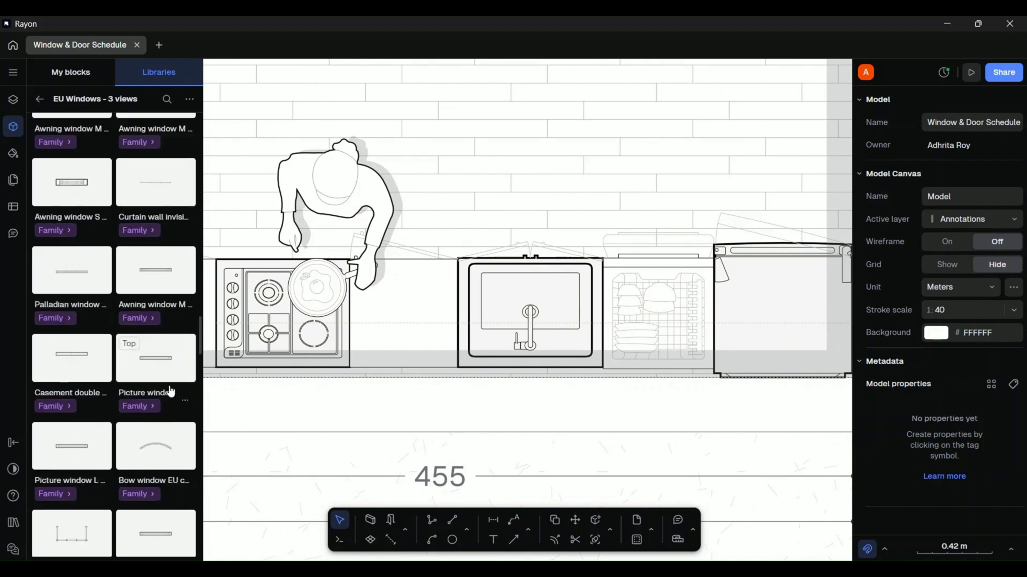
scroll(170, 392, "down", 8)
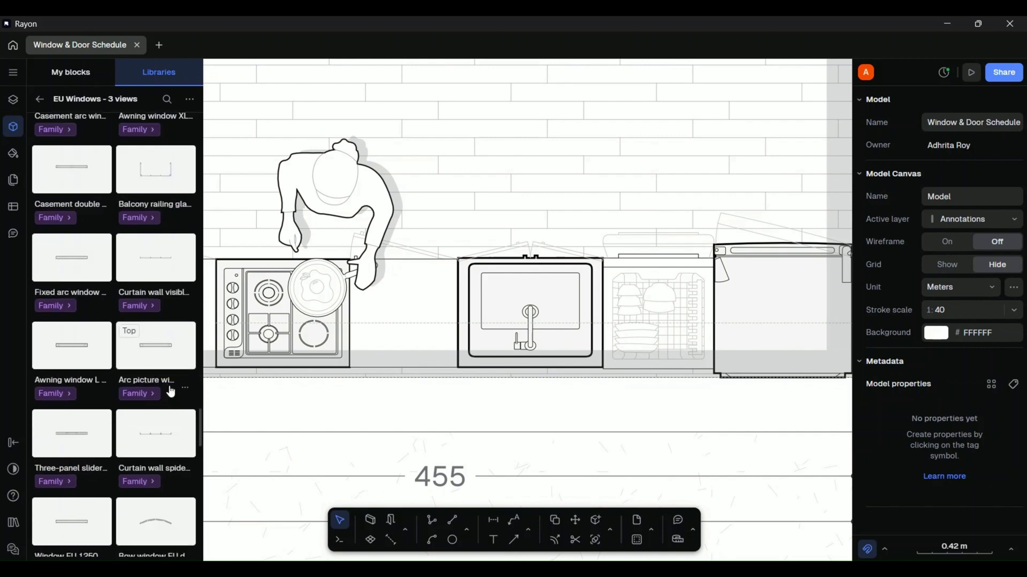
left_click_drag(142, 348, 449, 233)
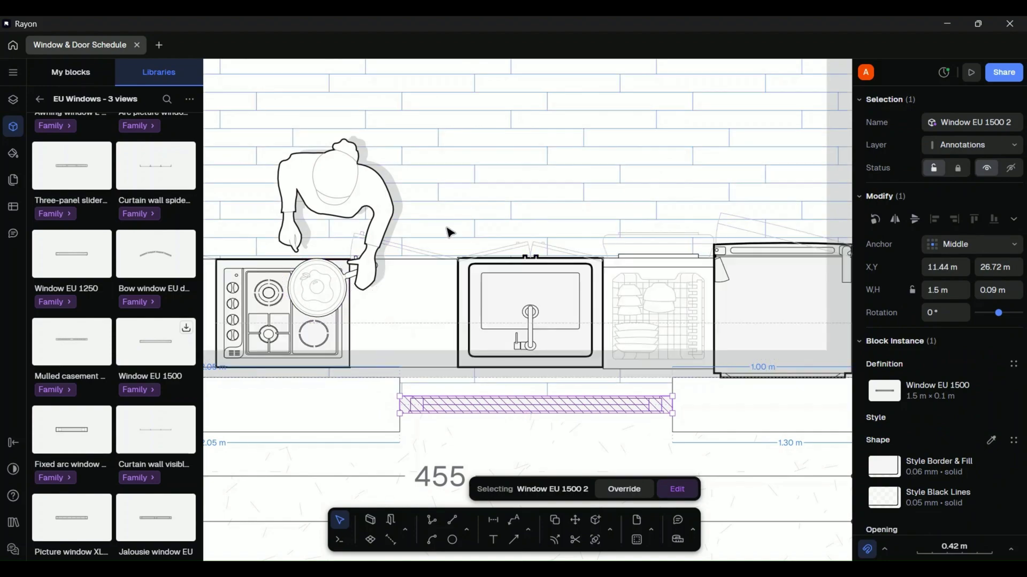
left_click(449, 234)
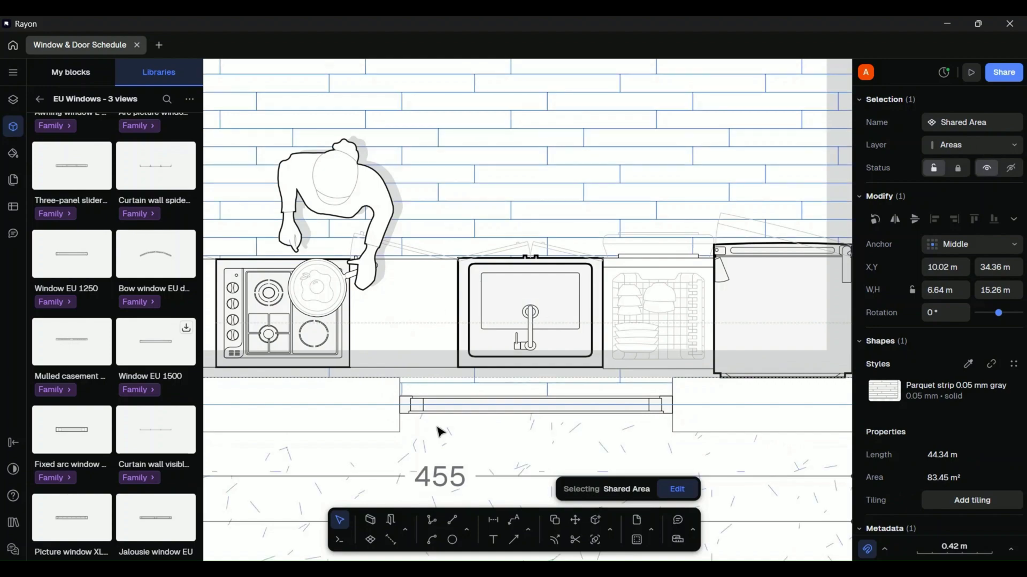
left_click(464, 419)
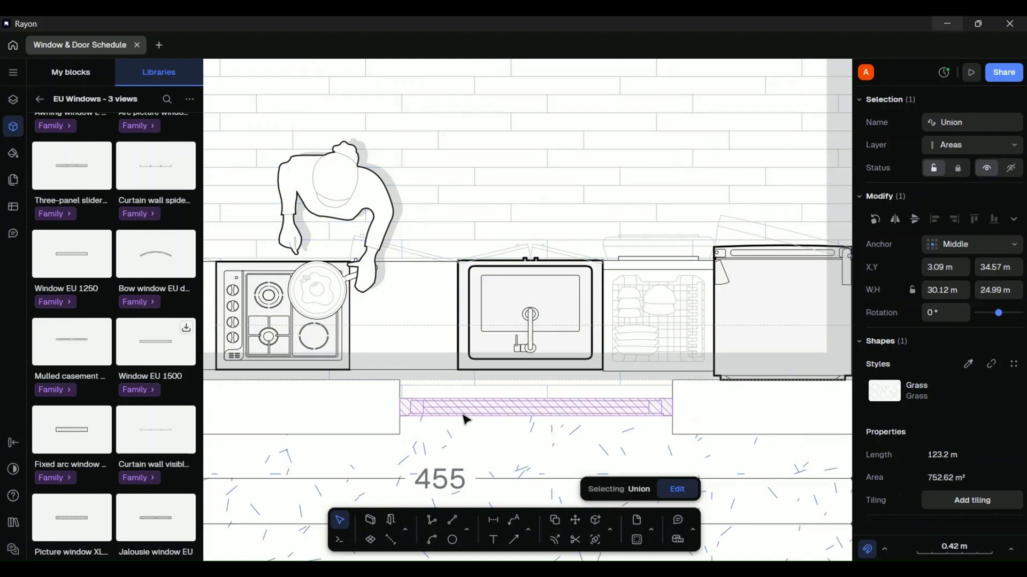
- Sketch a circle about 0.43 m across beside the W03 window tag
scroll(543, 424, "down", 5)
scroll(449, 362, "up", 10)
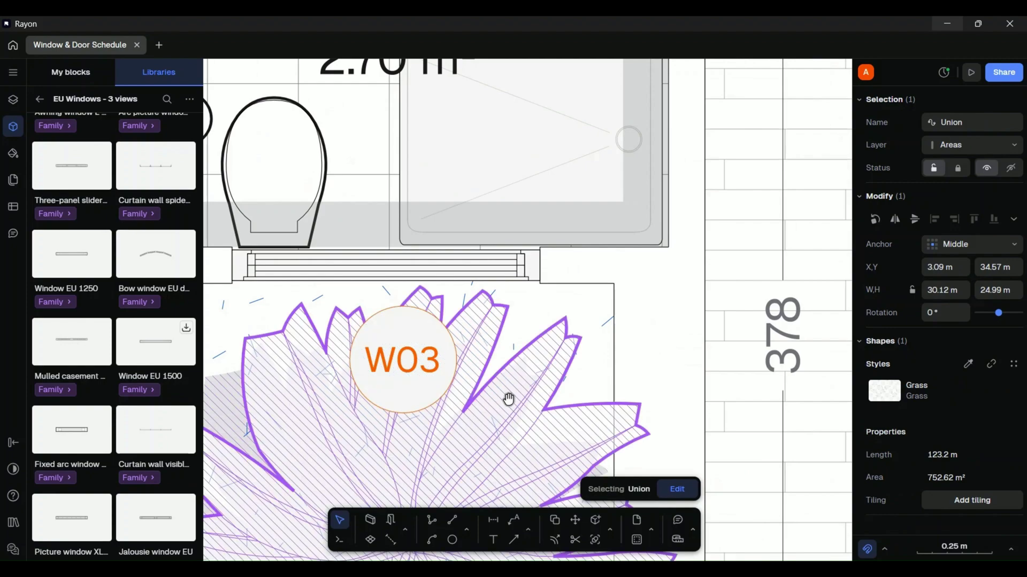
left_click(453, 540)
left_click(574, 278)
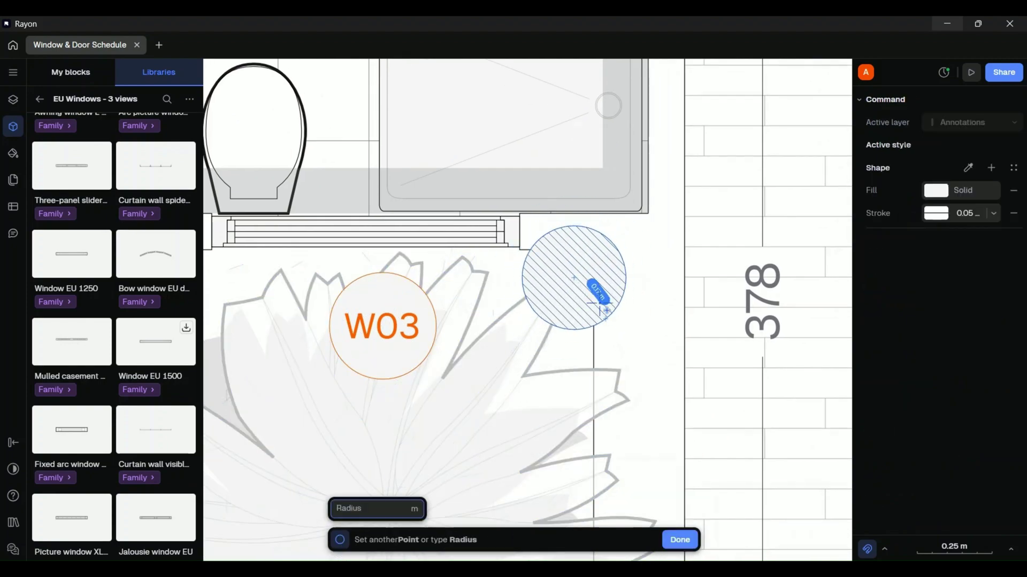
left_click(633, 307)
- Resize the new circle to match the W03 tag's circle, give it the same orange outline, and set it apart from the tag
left_click_drag(559, 283, 488, 343)
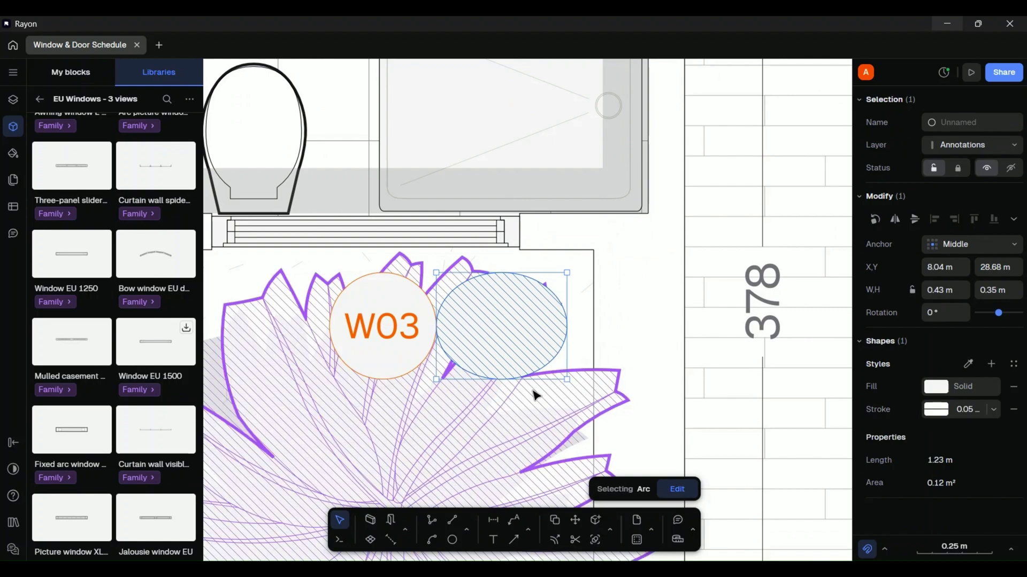
left_click_drag(567, 404, 543, 380)
left_click_drag(486, 361, 608, 361)
key("Escape")
- Add the text W01 in the 0.15 m geist vermilion style and centre it in the new circle beside the W03 tag
key("t")
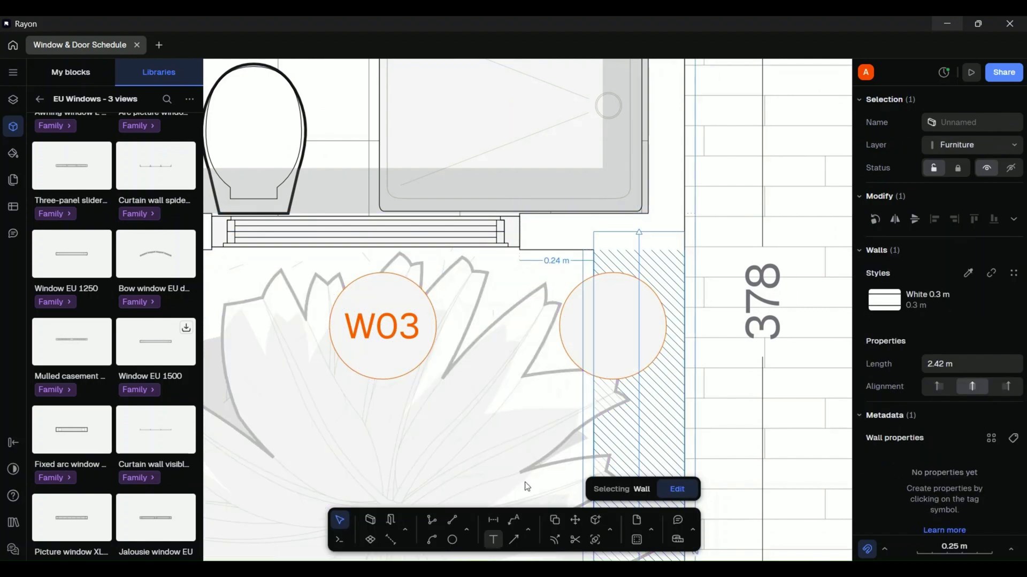
left_click(652, 391)
left_click(829, 372)
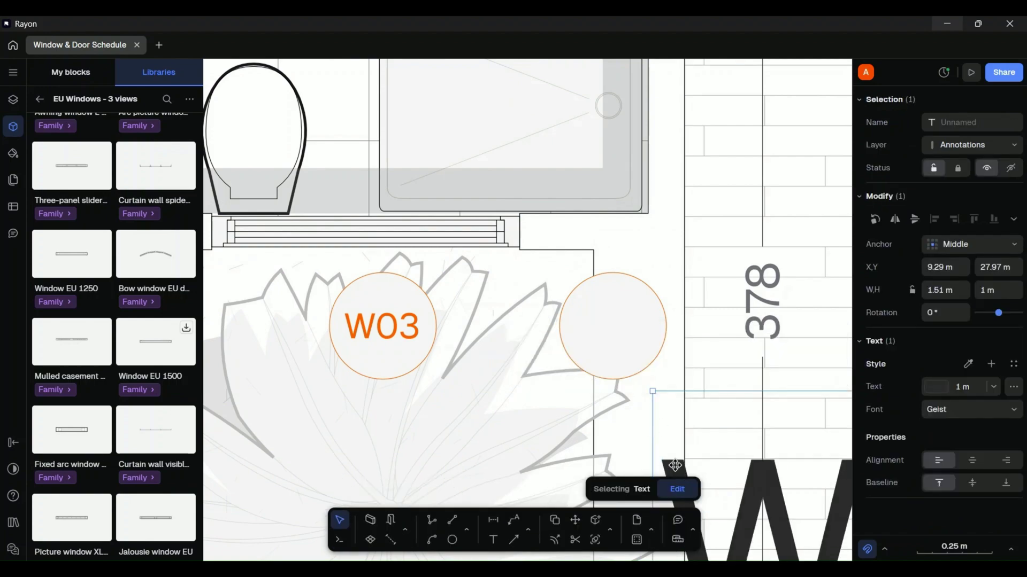
left_click_drag(561, 259, 620, 330)
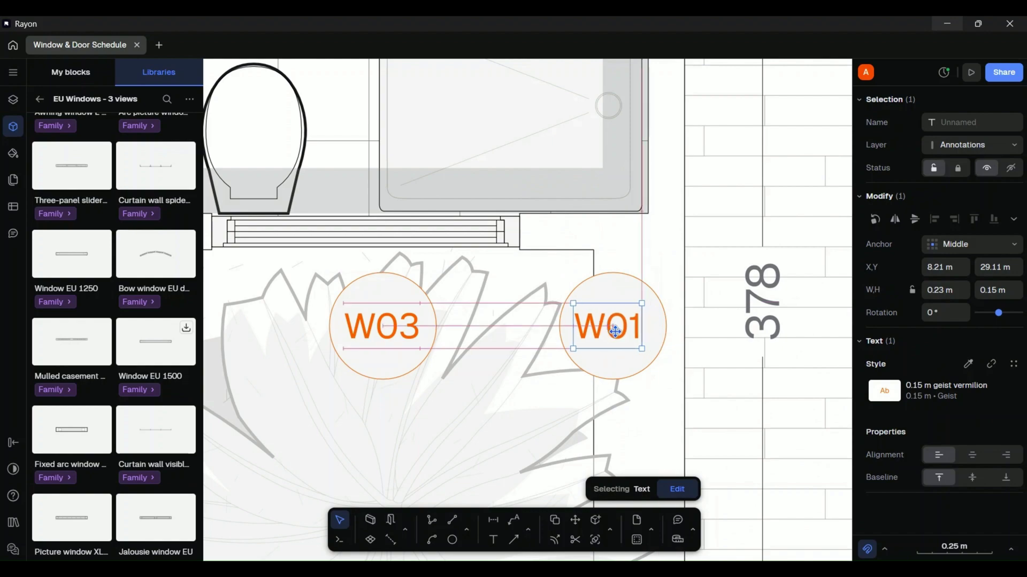
- Move the circle together with its W01 text to the outer side of the kitchen window by the sink
left_click(619, 362, "shift")
scroll(484, 239, "down", 5)
scroll(692, 373, "up", 8)
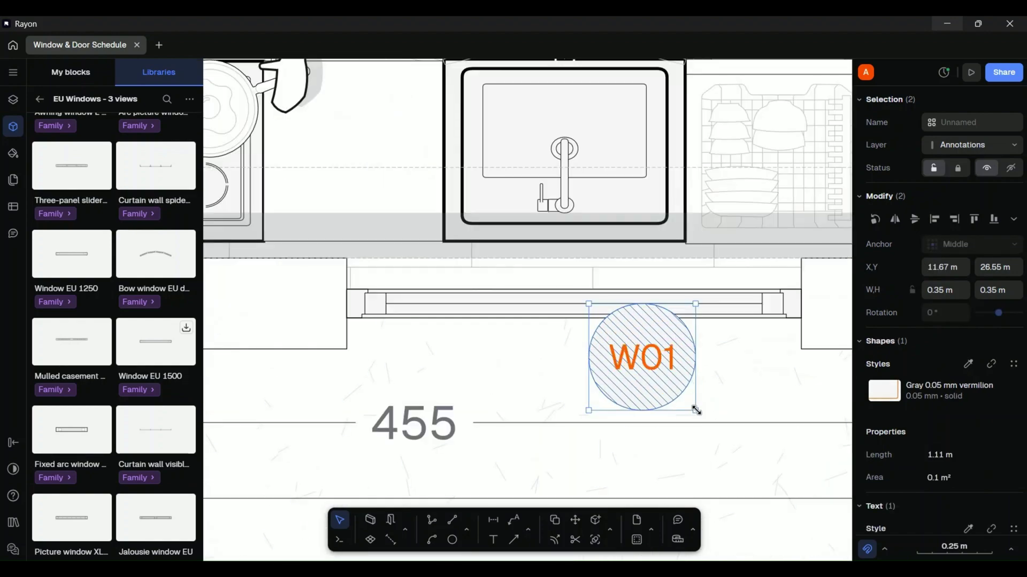
left_click(579, 348)
- Re-centre the W01 text within its circle and settle the tag between the kitchen window and the 455 dimension line
scroll(579, 369, "up", 5)
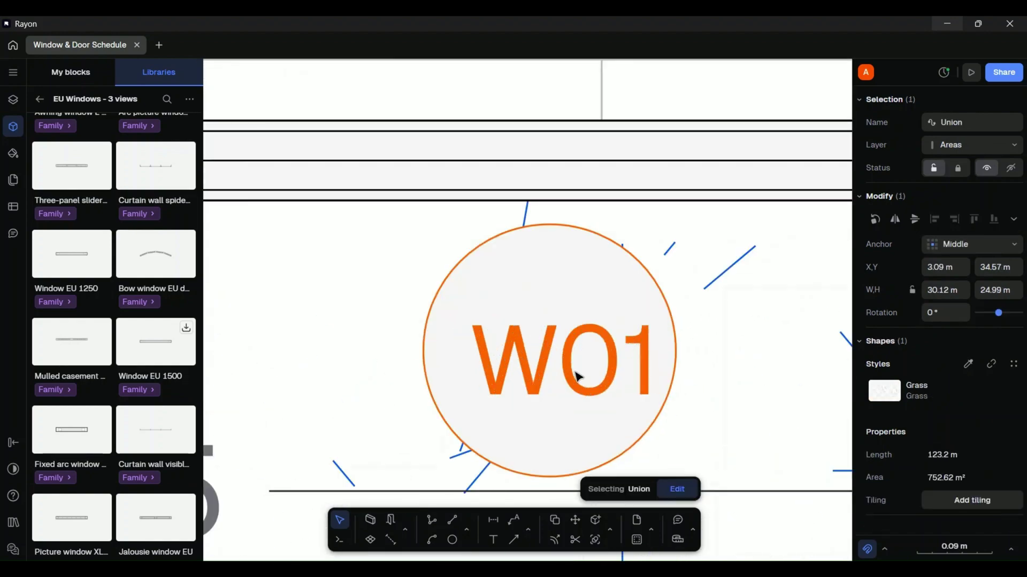
left_click(568, 376)
left_click_drag(636, 340, 648, 340)
left_click(772, 325)
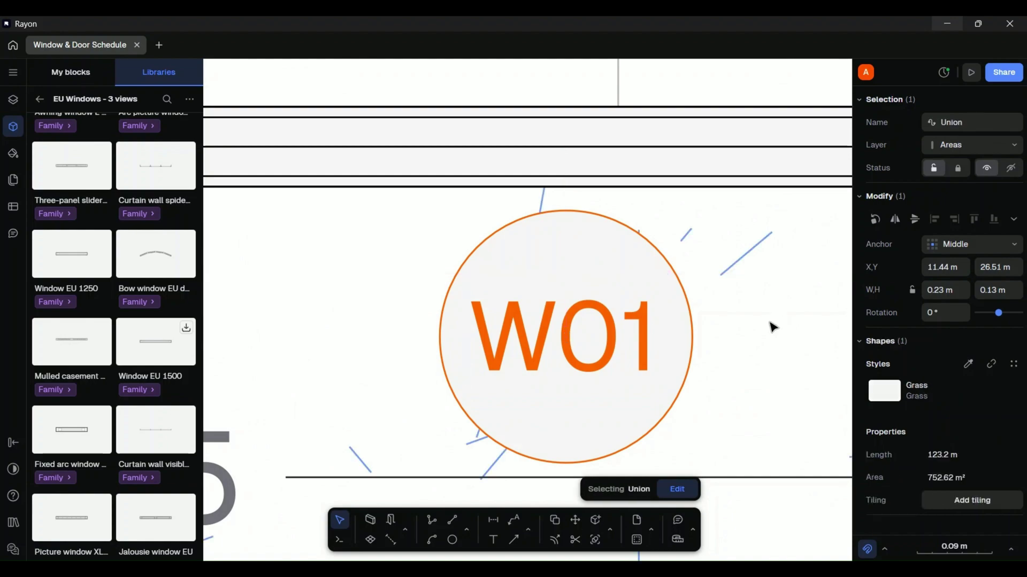
scroll(695, 375, "down", 5)
scroll(610, 319, "up", 5)
key("Escape")
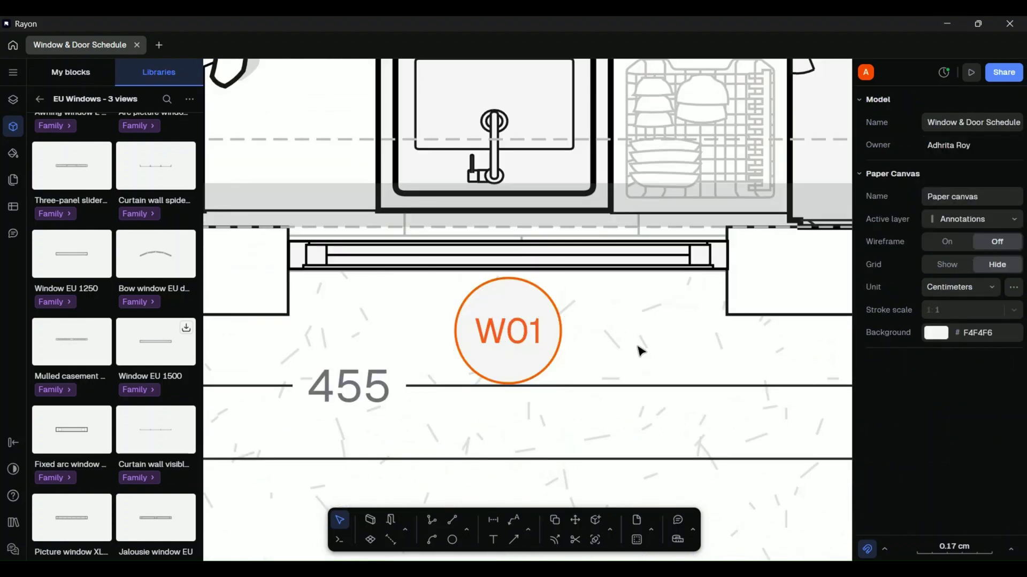
- Copy the W01 tag from the floor plan into the first TYPE/QTY cell of page 4's schedule, beside 01 UNITS
scroll(648, 373, "down", 5)
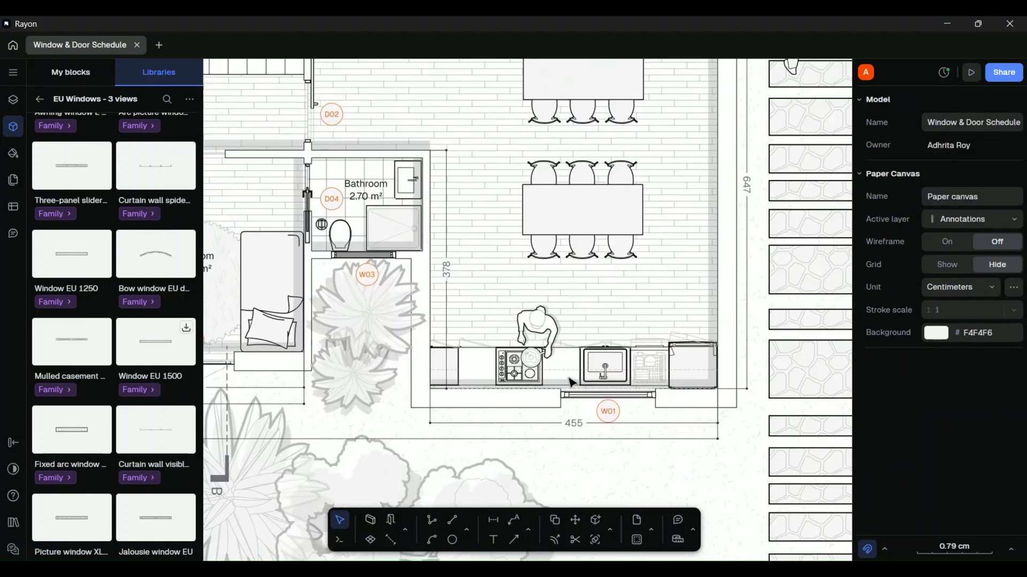
scroll(580, 396, "down", 3)
scroll(528, 344, "right", 5)
scroll(626, 314, "up", 5)
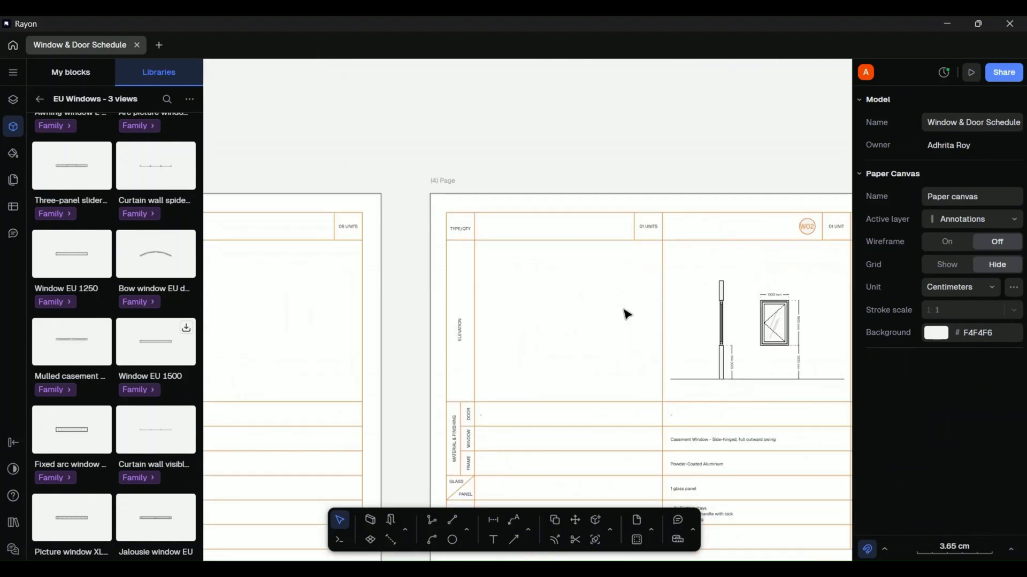
scroll(694, 289, "down", 5)
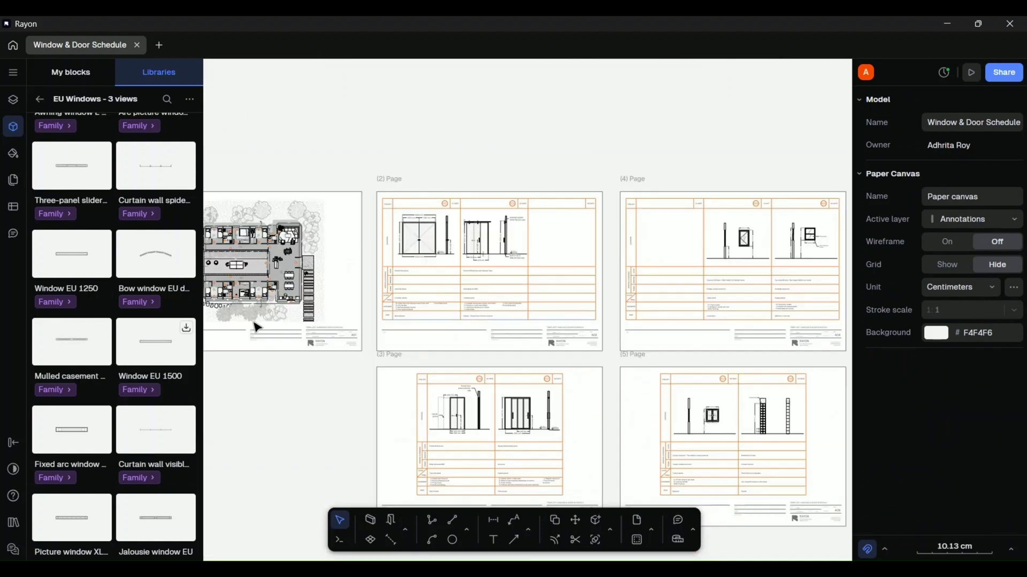
scroll(332, 334, "up", 10)
left_click(337, 303)
left_click(335, 298)
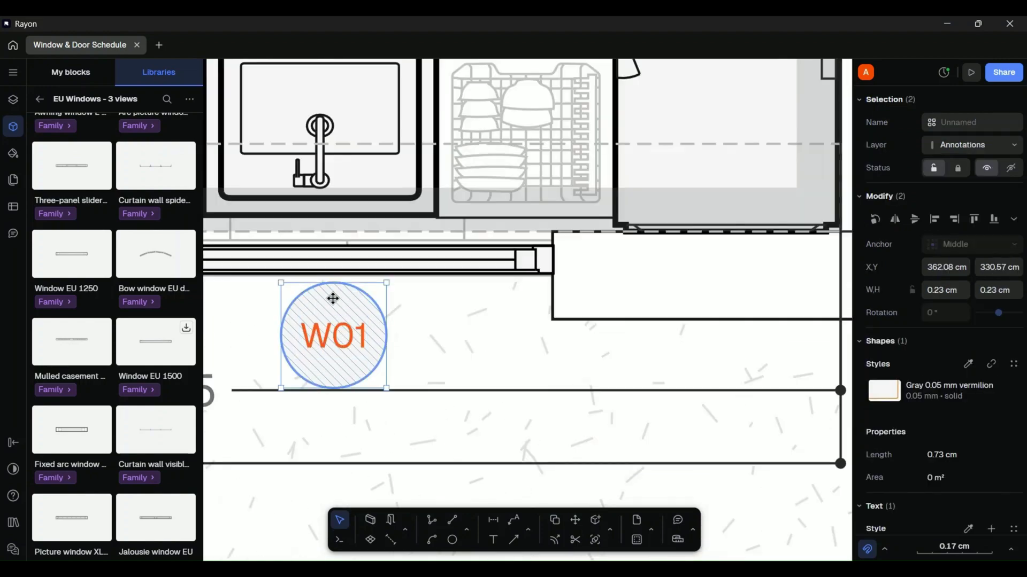
scroll(298, 337, "down", 10)
left_click(731, 140)
scroll(607, 239, "up", 5)
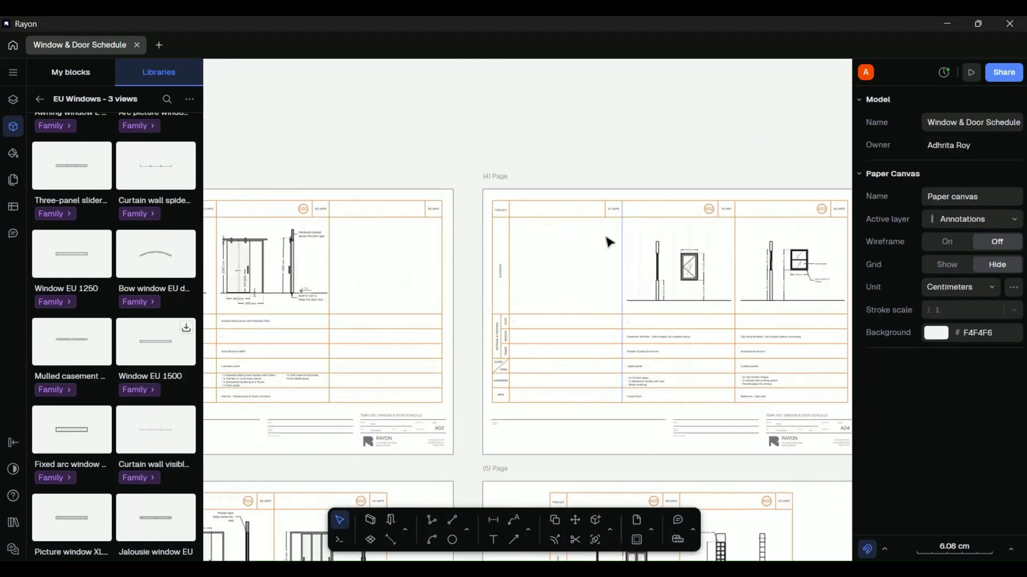
key("ctrl+v")
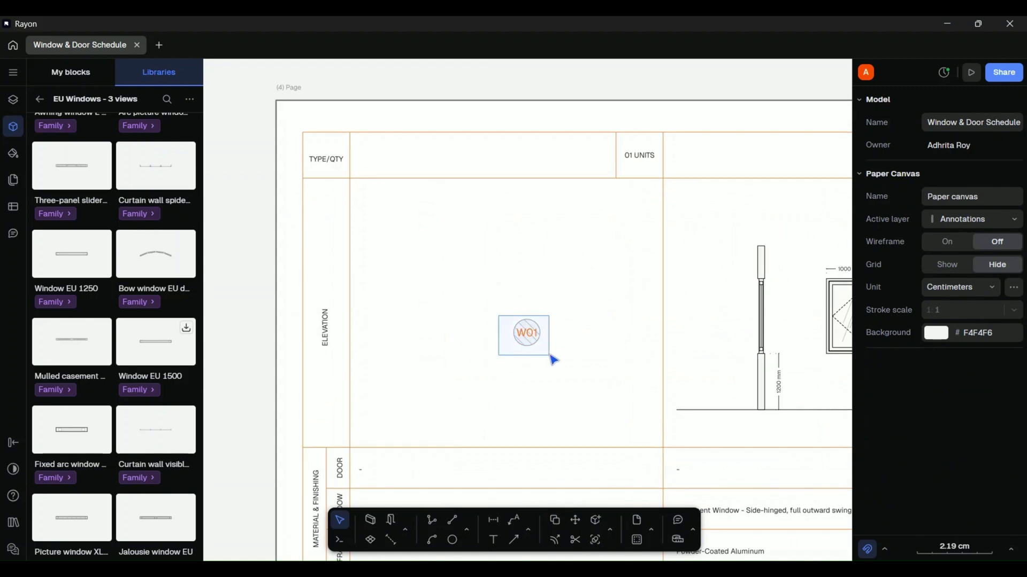
left_click_drag(527, 333, 595, 157)
left_click(597, 252)
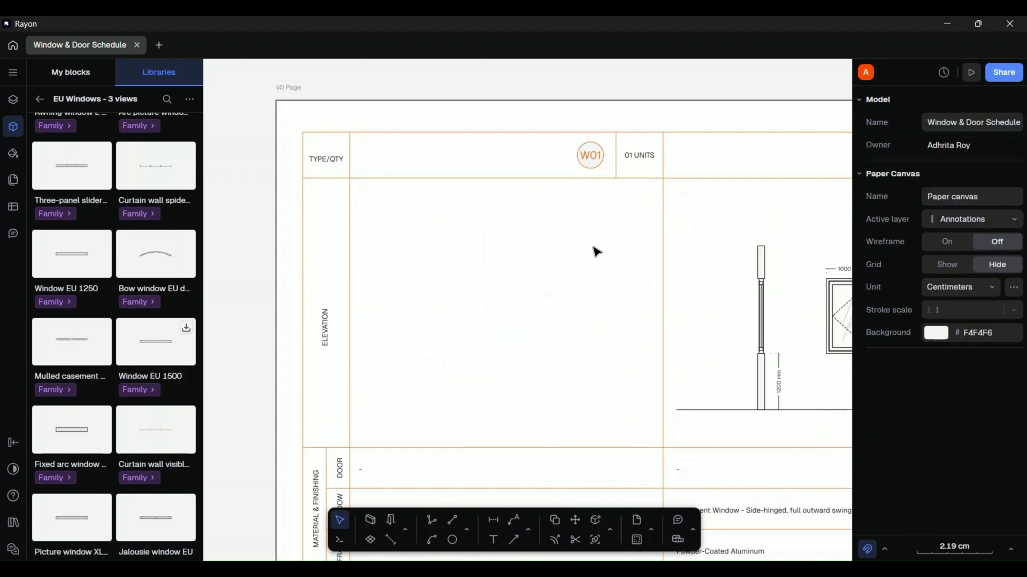
- Place the Window EU 1500 front view block in the W01 column's elevation cell on page 4
left_click(149, 390)
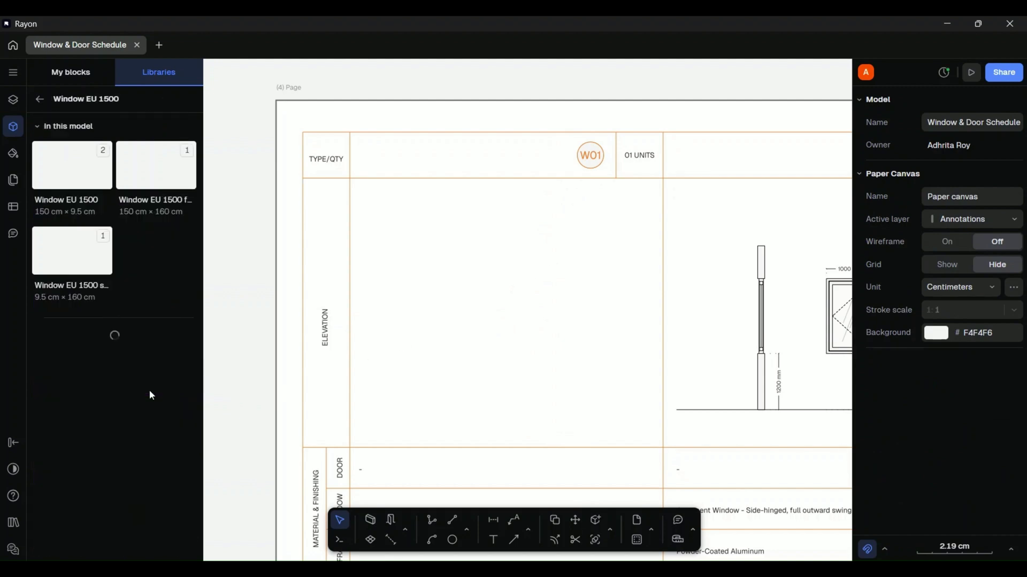
left_click(155, 169)
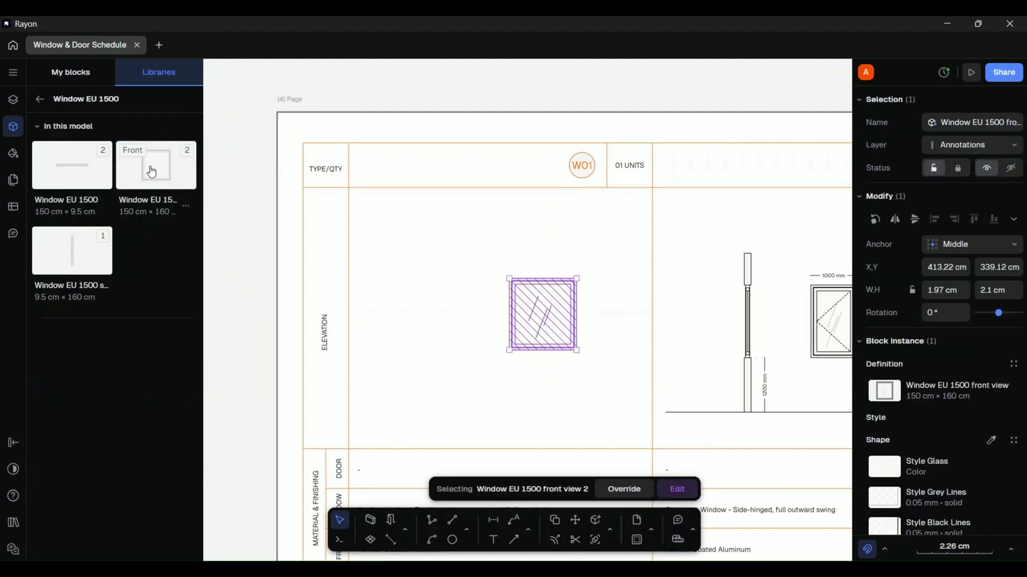
left_click(454, 325)
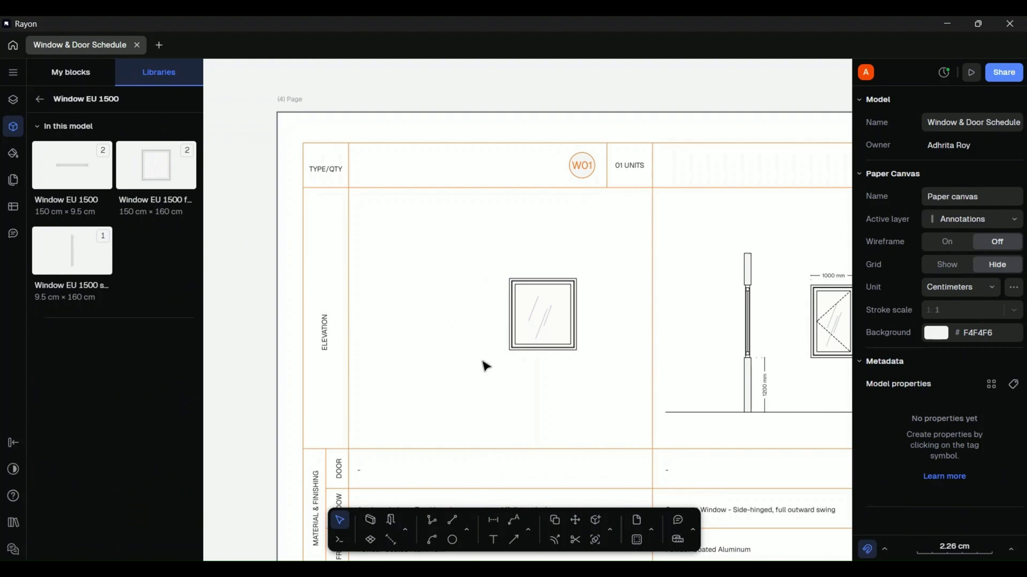
- Place the Window EU 1500 side view level with and left of the front view, and shift both views slightly left
left_click(75, 262)
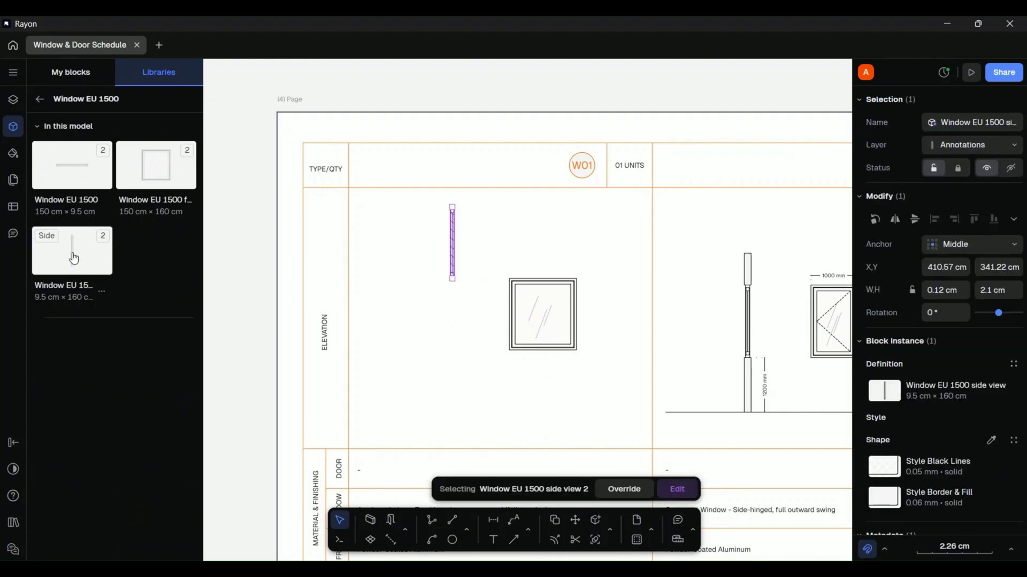
left_click(442, 323)
left_click_drag(454, 242, 448, 303)
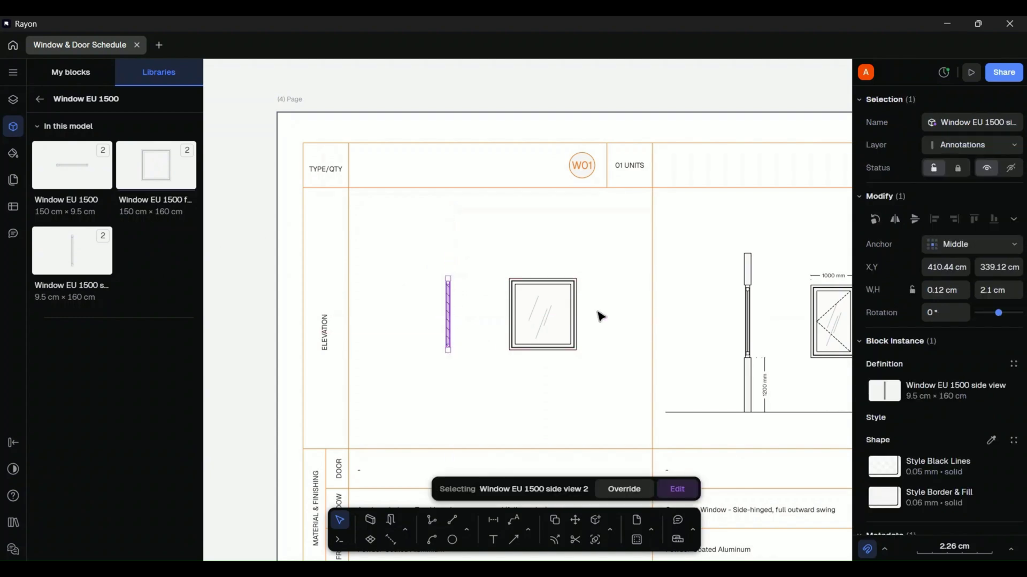
left_click(534, 305, "shift")
left_click_drag(534, 304, 518, 310)
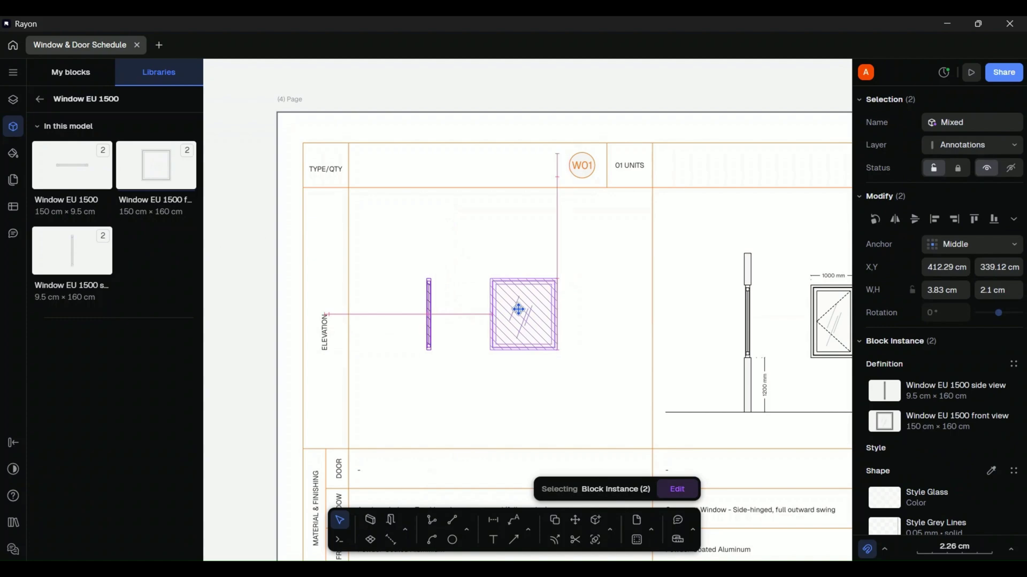
left_click(591, 325)
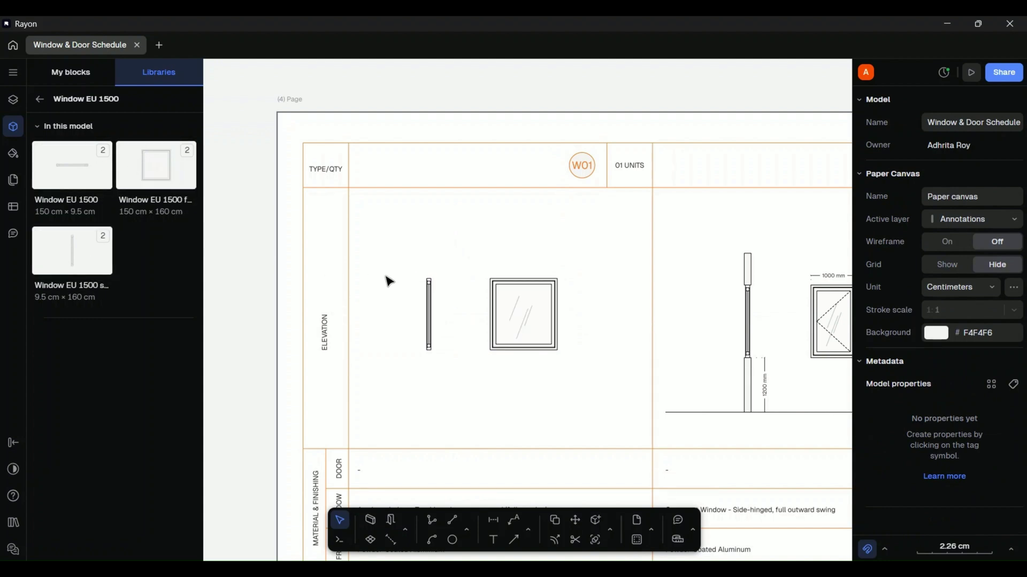
- Draw a closed 7 cm square with the polyline tool on an empty area of the canvas
scroll(349, 280, "down", 5)
mouse_move(454, 299)
middle_mouse_down()
mouse_move(319, 300)
mouse_move(329, 312)
middle_mouse_up()
key("p")
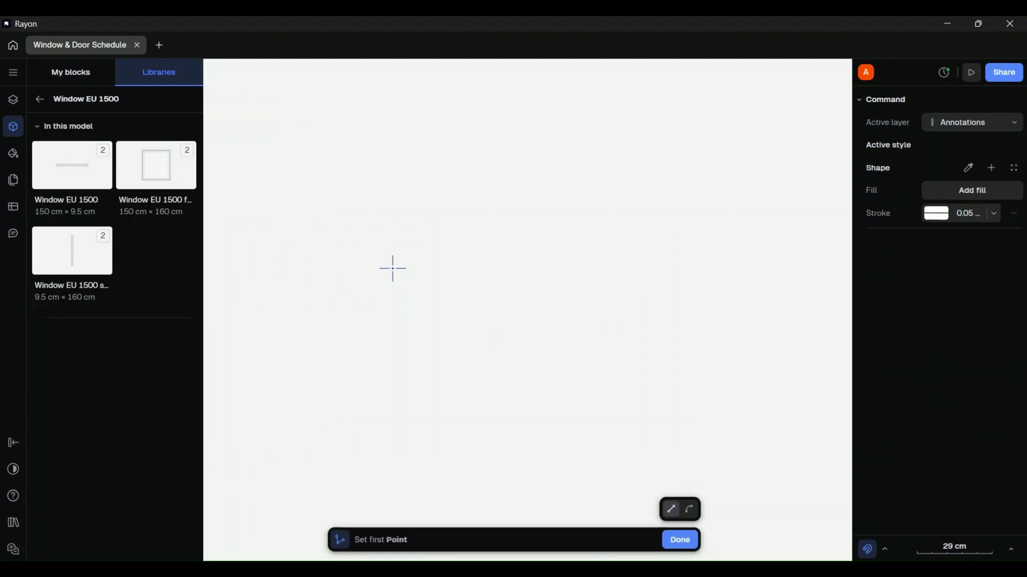
left_click(295, 230)
type("7")
key("Return")
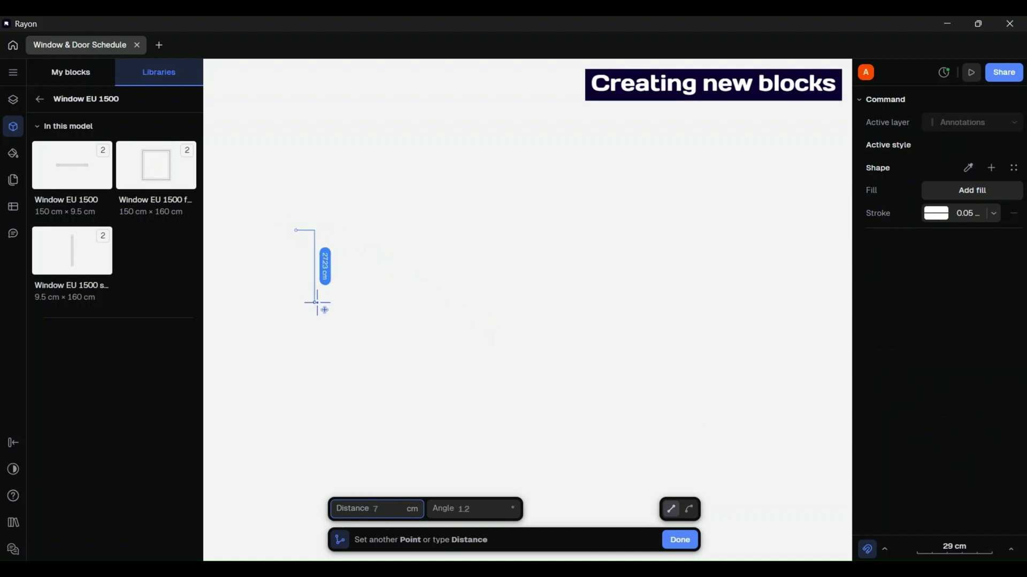
key("Return")
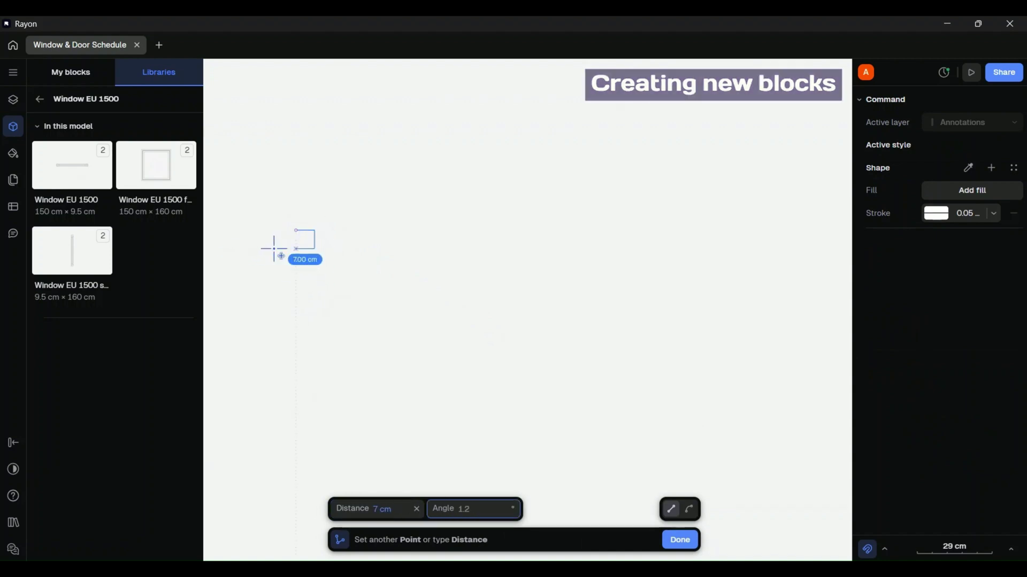
key("Return")
key("Return")
- Draw a 124 cm horizontal line to the right from the square's upper right corner
key("l")
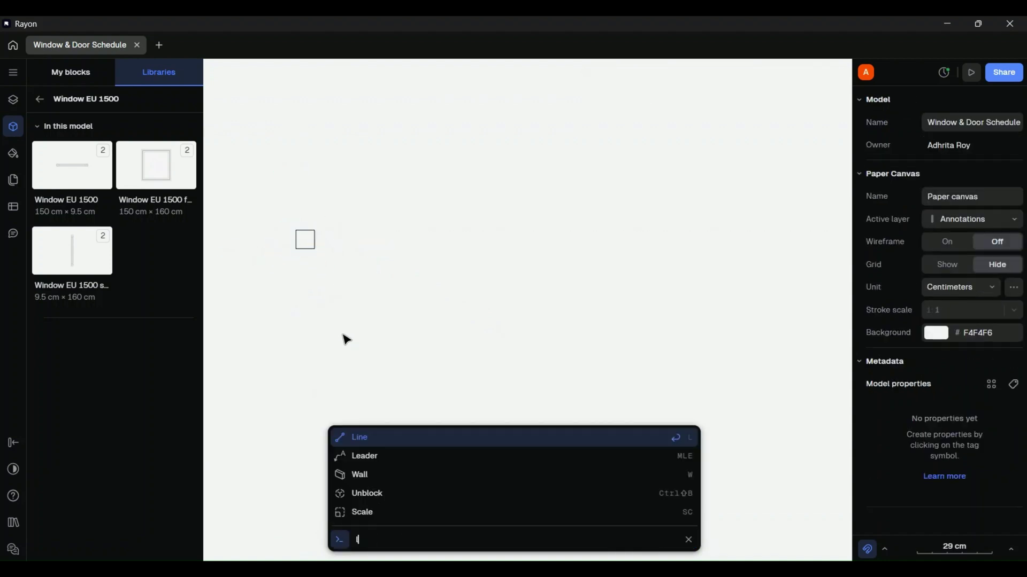
key("Return")
left_click(315, 230)
key("Return")
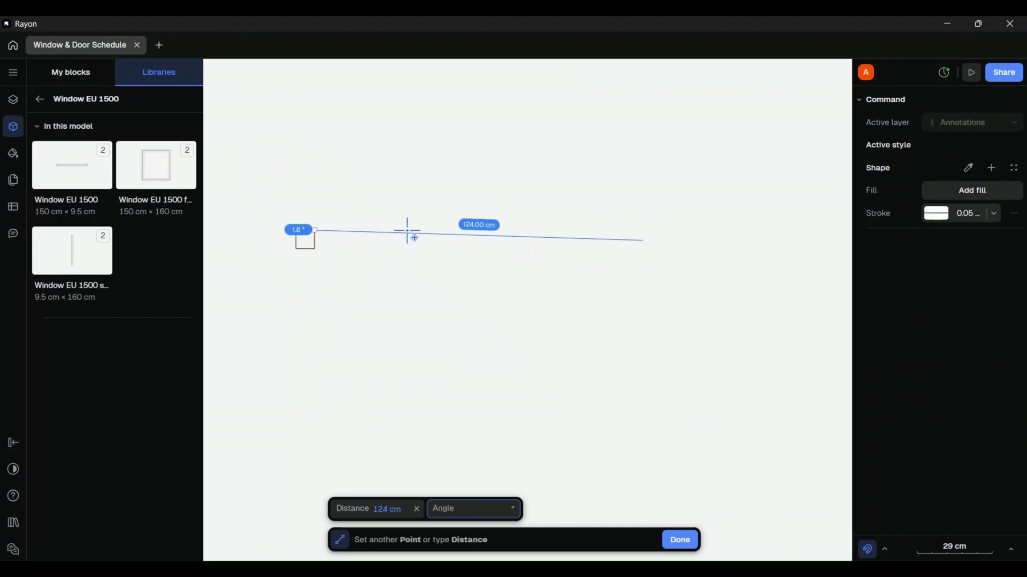
key("Return")
- Duplicate the 124 cm line twice, placing the copies at the square's mid-height and bottom edge
left_click(390, 237)
left_click(389, 229)
key("ctrl+d")
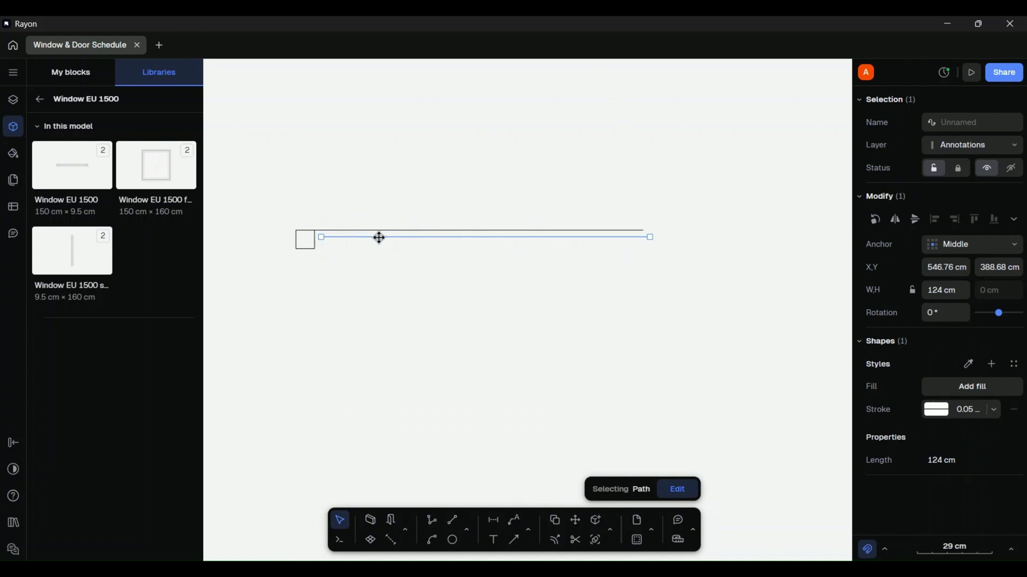
left_click(378, 270)
left_click(383, 241)
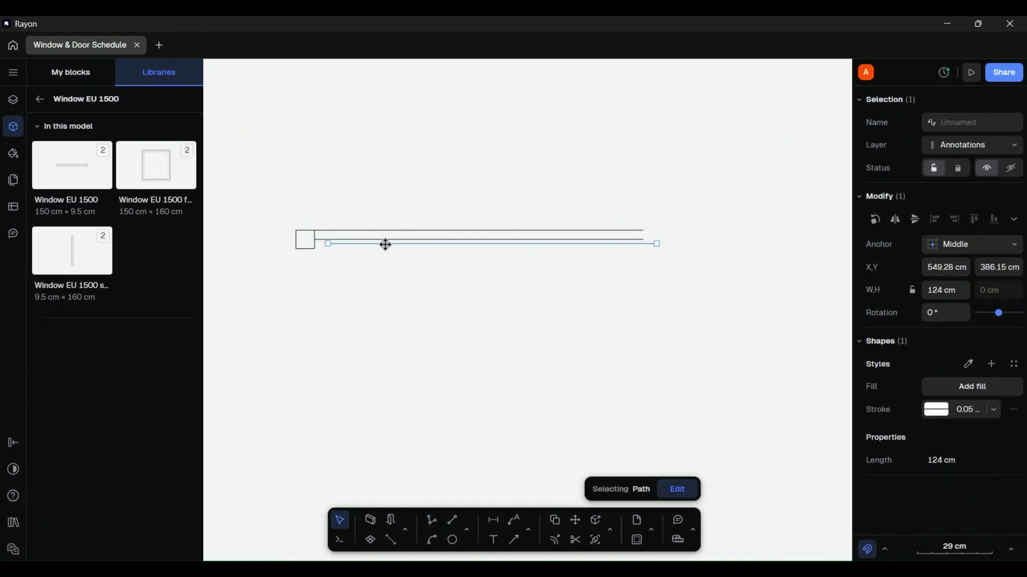
left_click_drag(385, 244, 648, 231)
- Duplicate the 7 cm square onto the right ends of the three lines to complete the window frame
left_click(328, 256)
left_click(297, 241)
left_click(596, 310)
key("l")
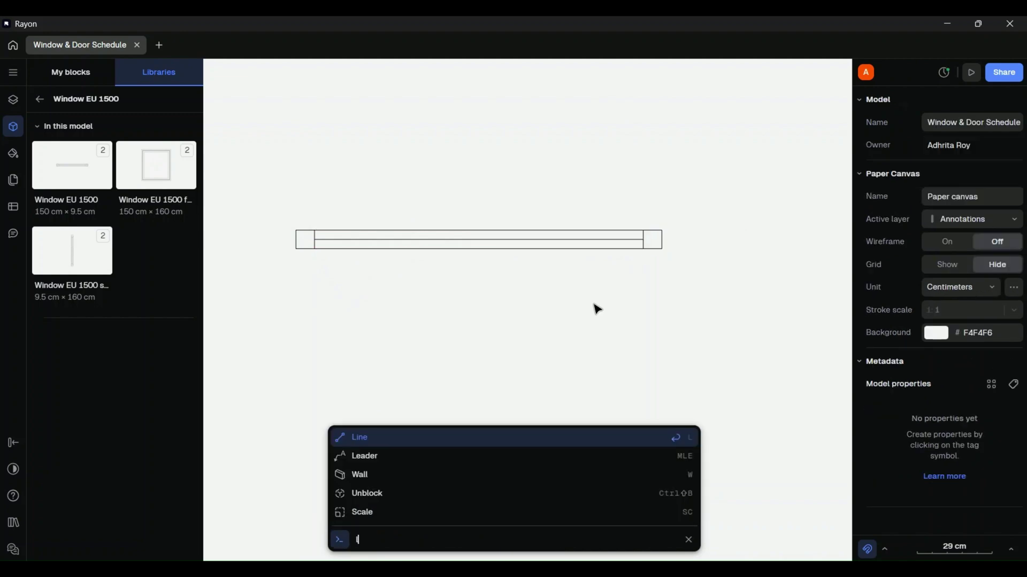
key("Return")
left_click(302, 277)
type("125")
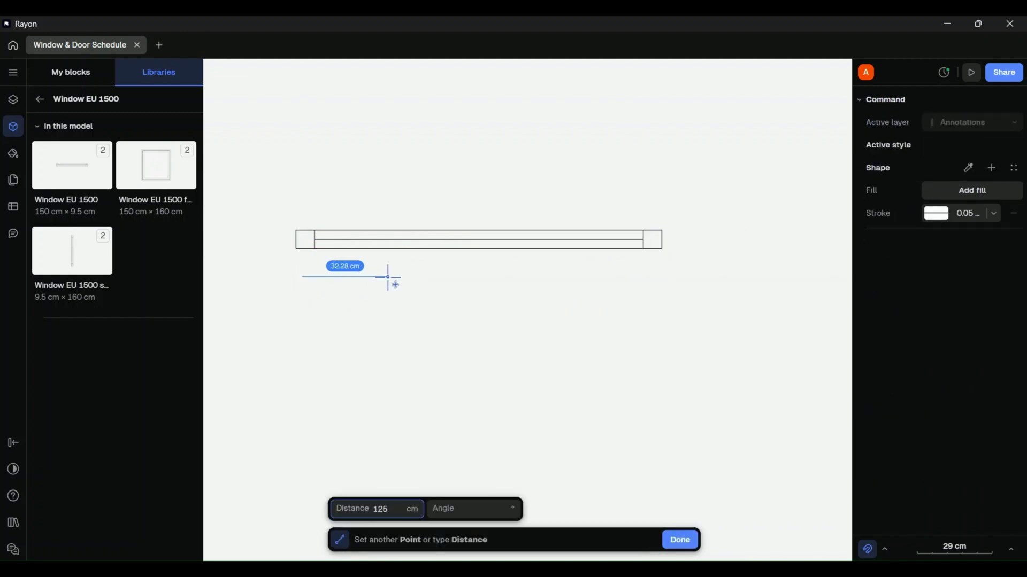
type("0")
key("Escape")
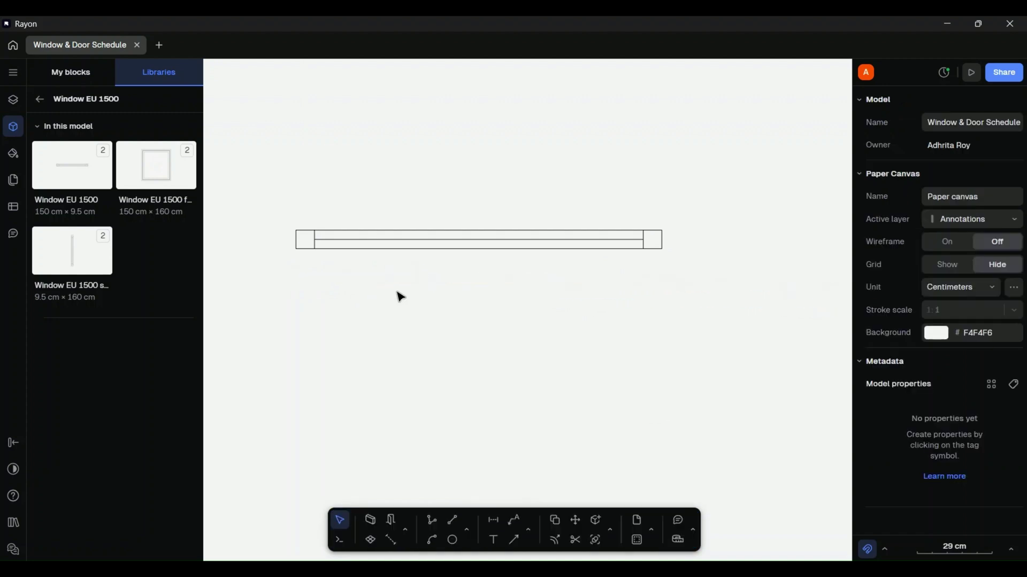
- Draw a 125.6 cm horizontal line, try it against and below the window frame, and remove it
key("l")
key("Return")
left_click(337, 278)
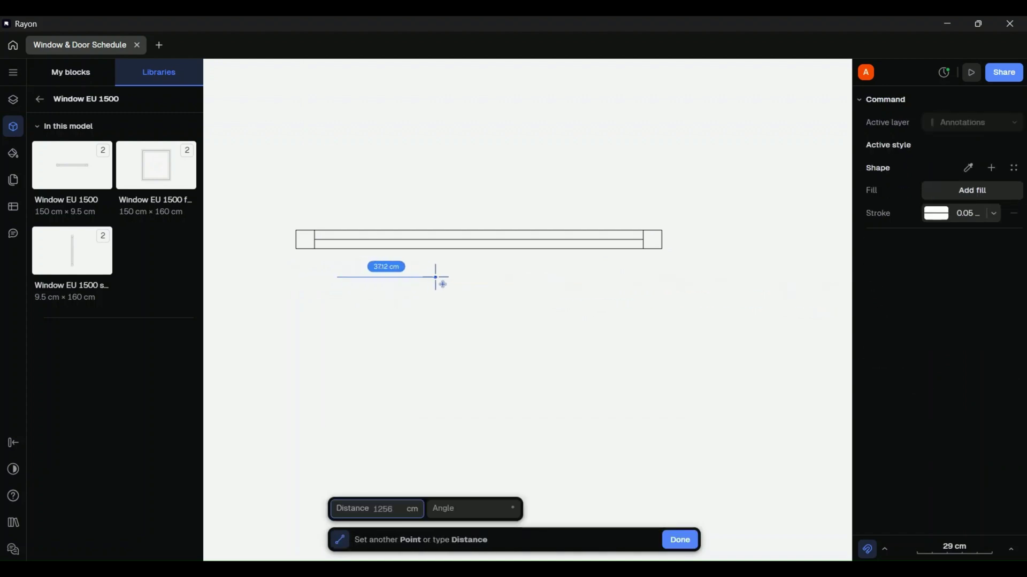
type("125.6")
key("Return")
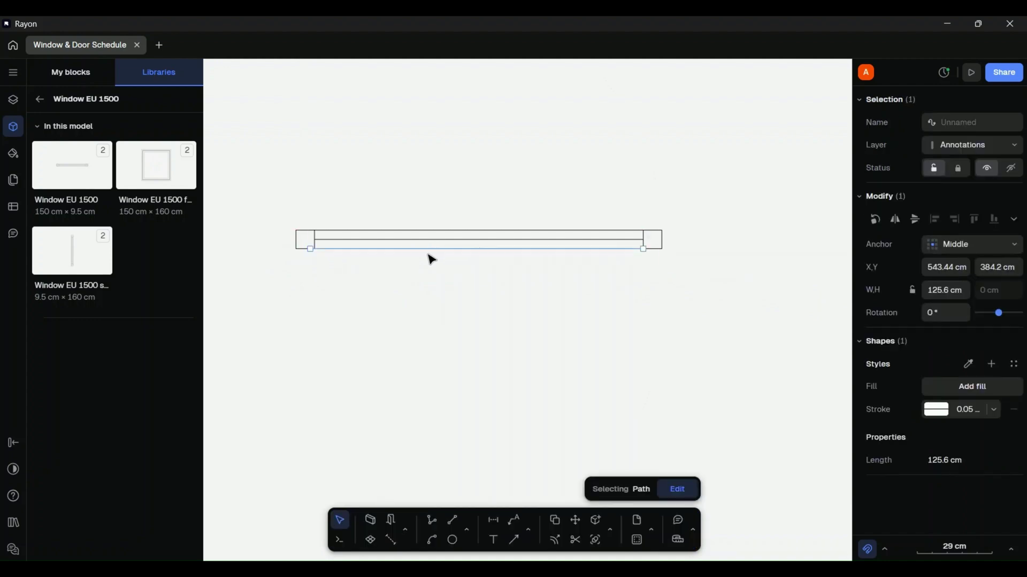
left_click_drag(424, 252, 420, 264)
left_click(427, 276)
left_click(425, 265)
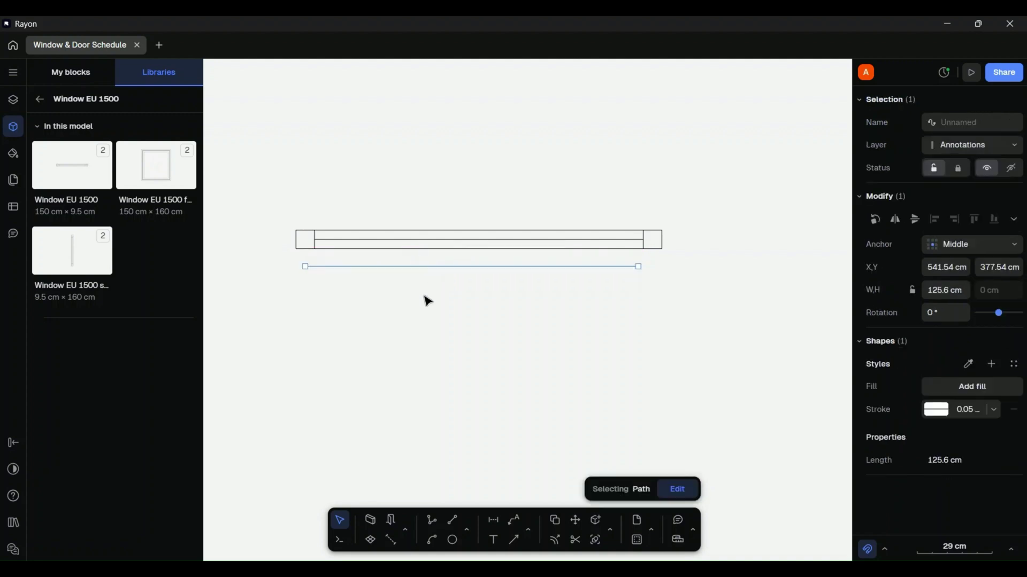
left_click(422, 295)
- Draw a 140 cm horizontal line and centre it along the bottom edge of the window frame
key("l")
left_click(418, 290)
type("140")
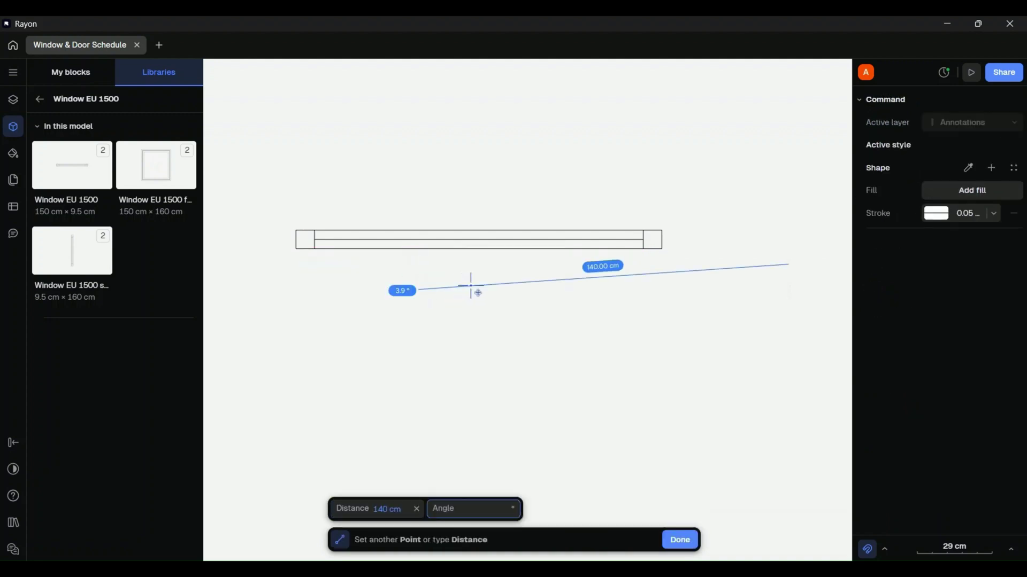
key("Return")
left_click_drag(522, 289, 429, 250)
left_click(359, 252)
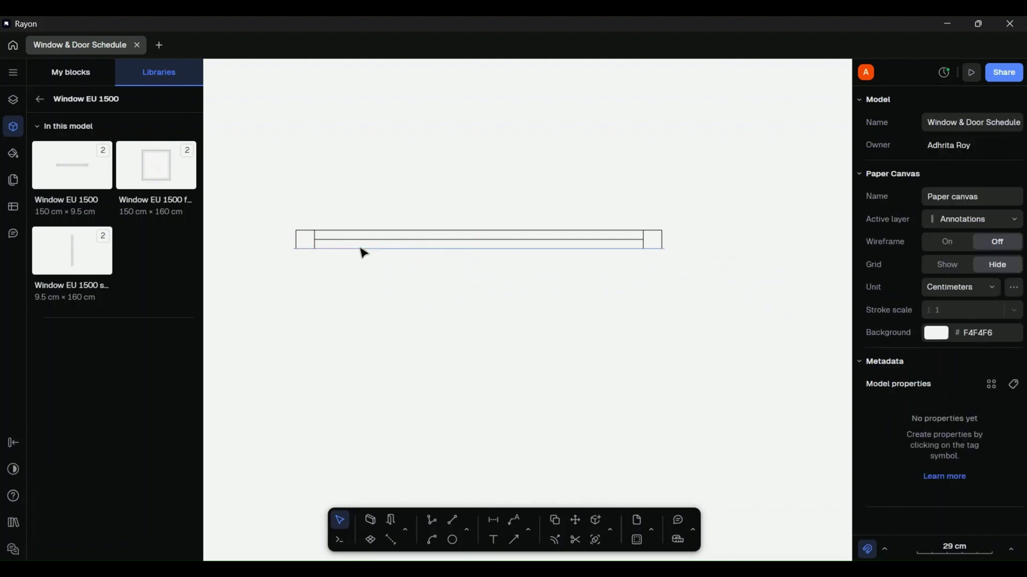
- Draw a 2 cm vertical line down from the 140 cm line's left end and duplicate the 140 cm line 2 cm lower
left_click(365, 258)
left_click(365, 253)
left_click_drag(366, 253, 520, 328)
scroll(304, 250, "up", 5)
key("l")
left_click(231, 255)
type("2")
key("Tab")
key("Return")
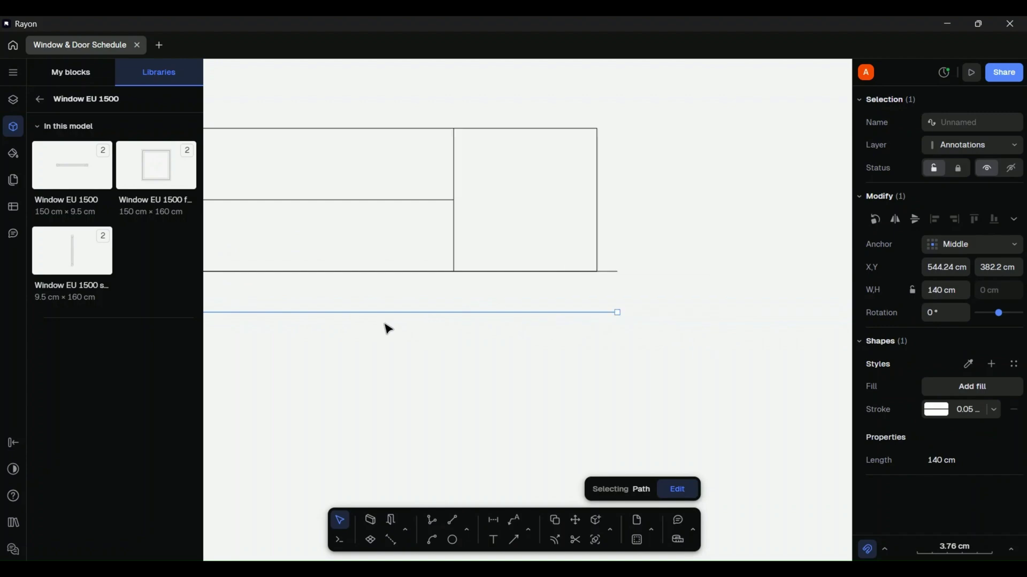
- Close the right end of the sill with a vertical line joining the two 140 cm lines
key("l")
left_click(581, 272)
left_click(582, 313)
key("Escape")
scroll(512, 341, "down", 5)
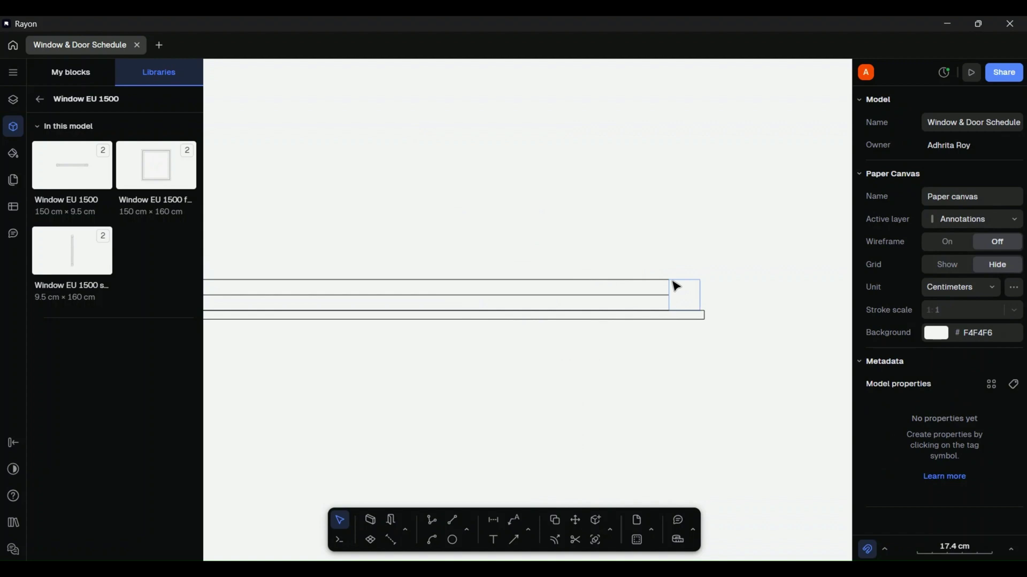
- Draw a 2 cm vertical line up from the right square's top midpoint and duplicate it onto the left square's top midpoint
key("l")
scroll(695, 286, "up", 3)
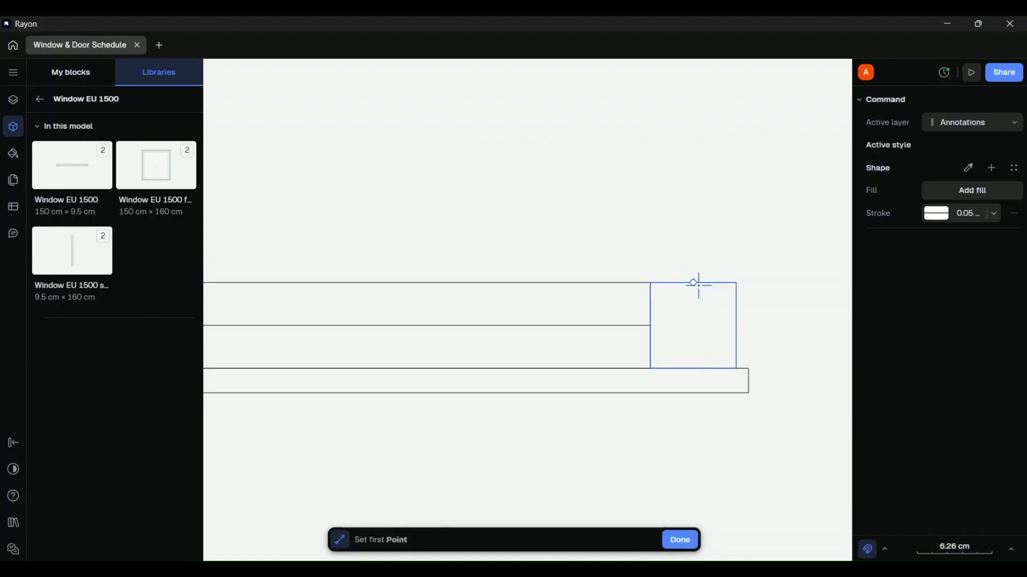
left_click(694, 283)
type("2")
key("Return")
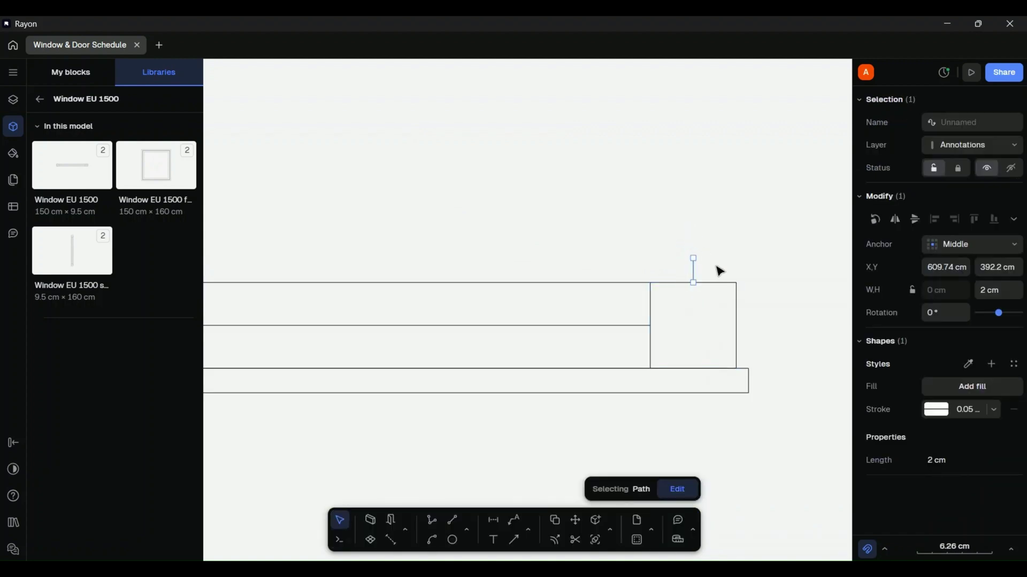
scroll(676, 320, "down", 3)
left_click_drag(694, 271, 289, 291)
- Draw a horizontal line connecting the upper ends of the two 2 cm lines above the frame
scroll(267, 303, "up", 3)
key("l")
left_click(294, 272)
scroll(451, 298, "down", 3)
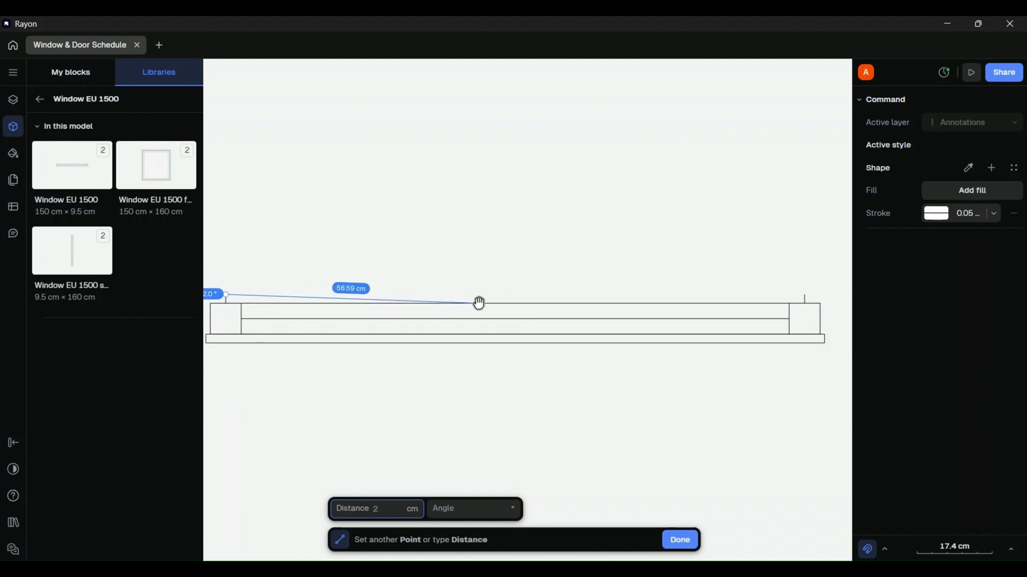
left_click(807, 294)
key("Escape")
middle_click_drag(806, 294, 609, 328)
- Draw a polyline from the sill's lower right corner 5 cm outward, up to the top line's level, and back to that line
scroll(576, 321, "down", 3)
key("l")
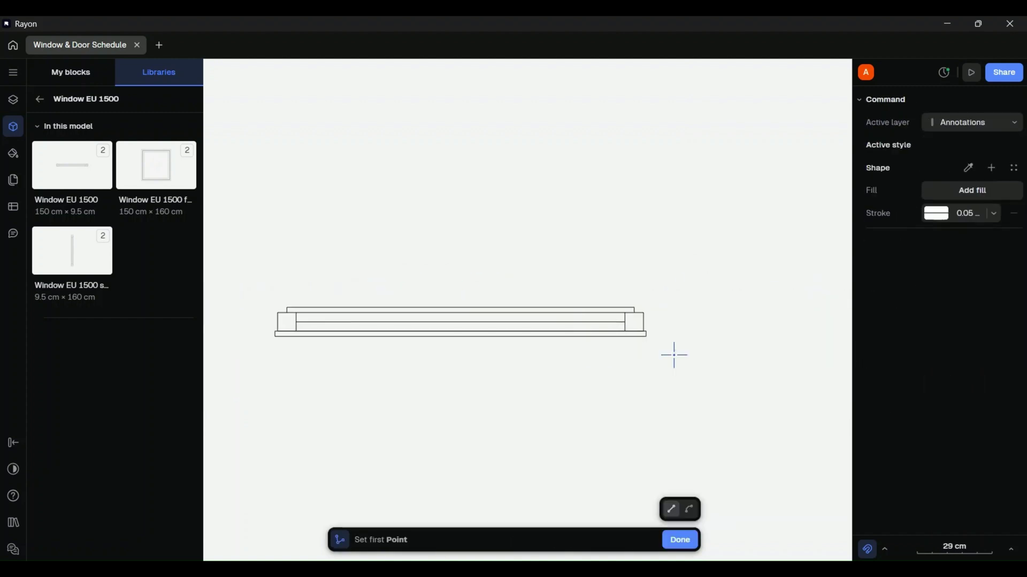
left_click(657, 336)
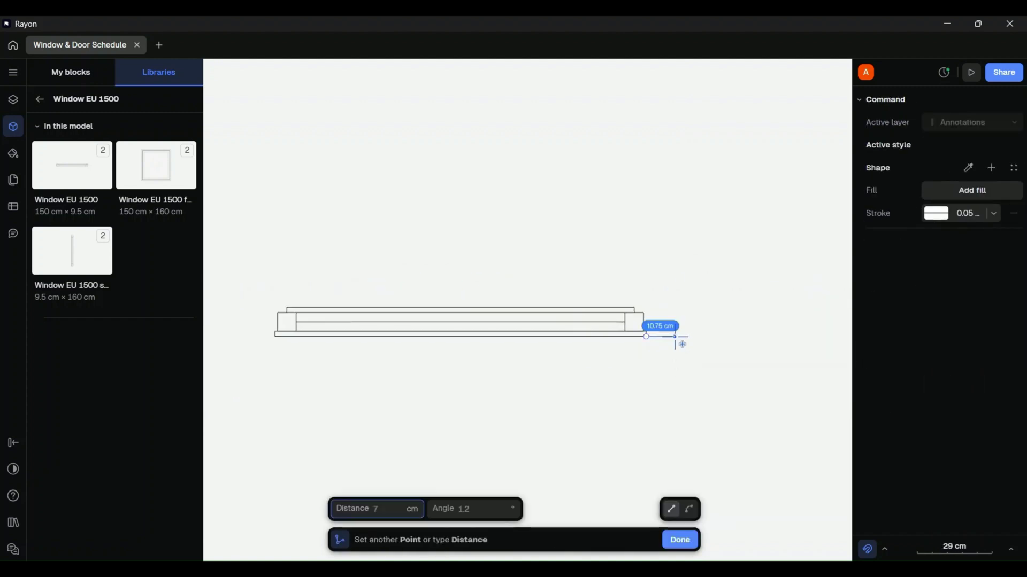
left_click(659, 308)
key("Escape")
key("Escape")
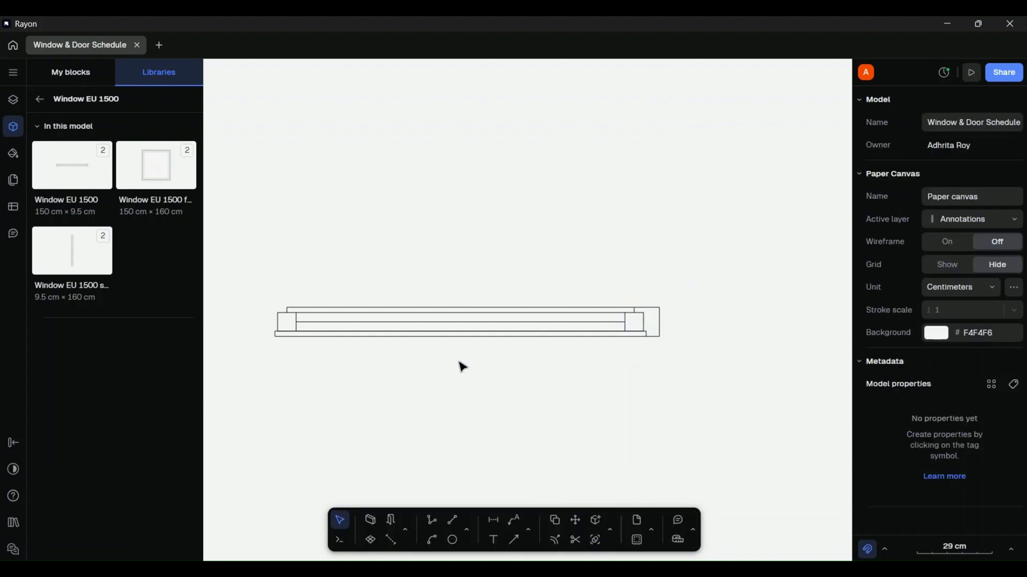
- Draw the matching polyline from the sill's lower left corner 5 cm outward, up, and back to the top line's left end
key("l")
left_click(275, 336)
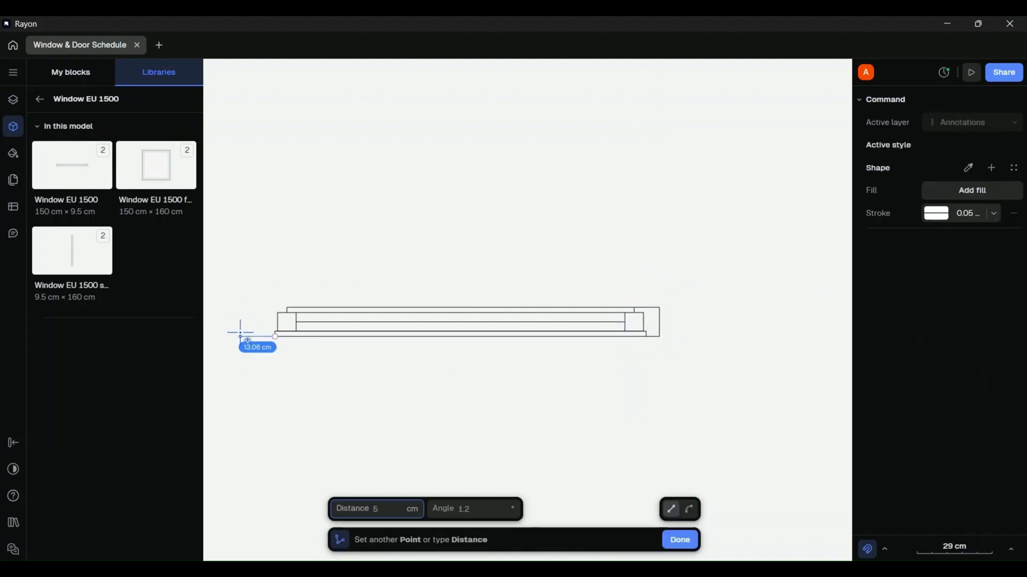
left_click(281, 306)
key("Escape")
key("Escape")
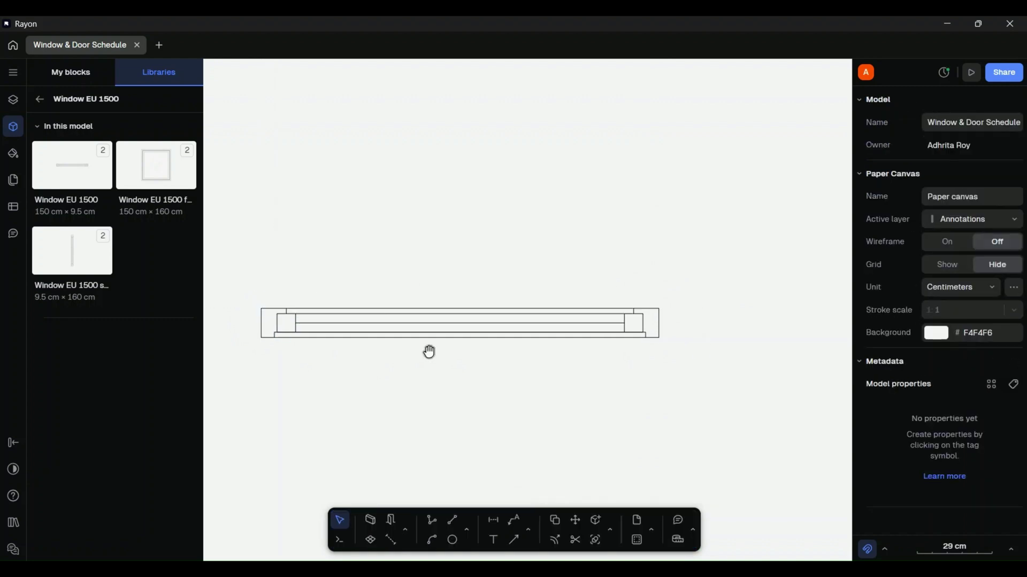
middle_click_drag(429, 352, 433, 359)
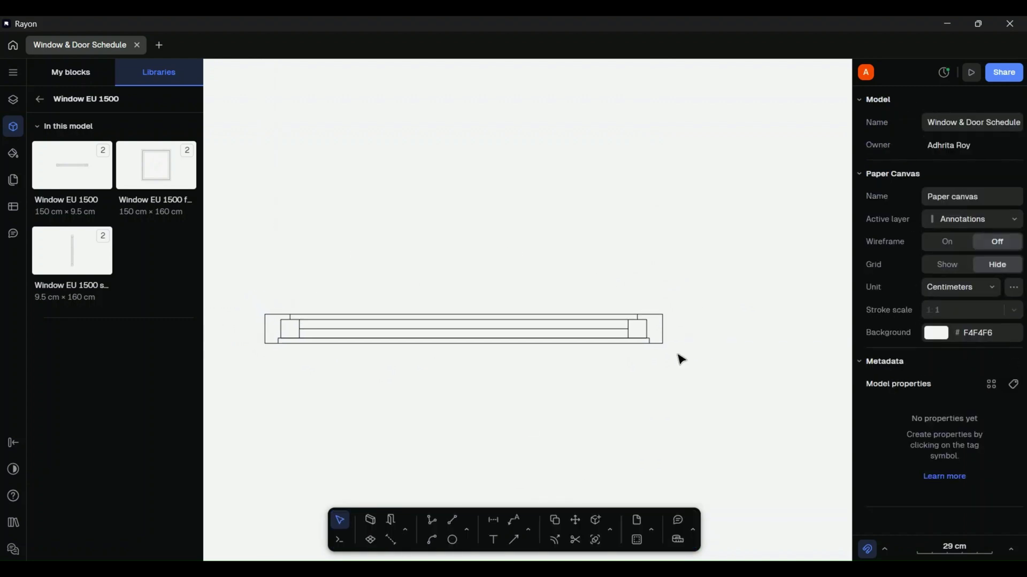
- Convert all the paths of the finished window drawing into a single block
mouse_move(716, 265)
left_mouse_down()
mouse_move(292, 382)
mouse_move(249, 383)
left_mouse_up()
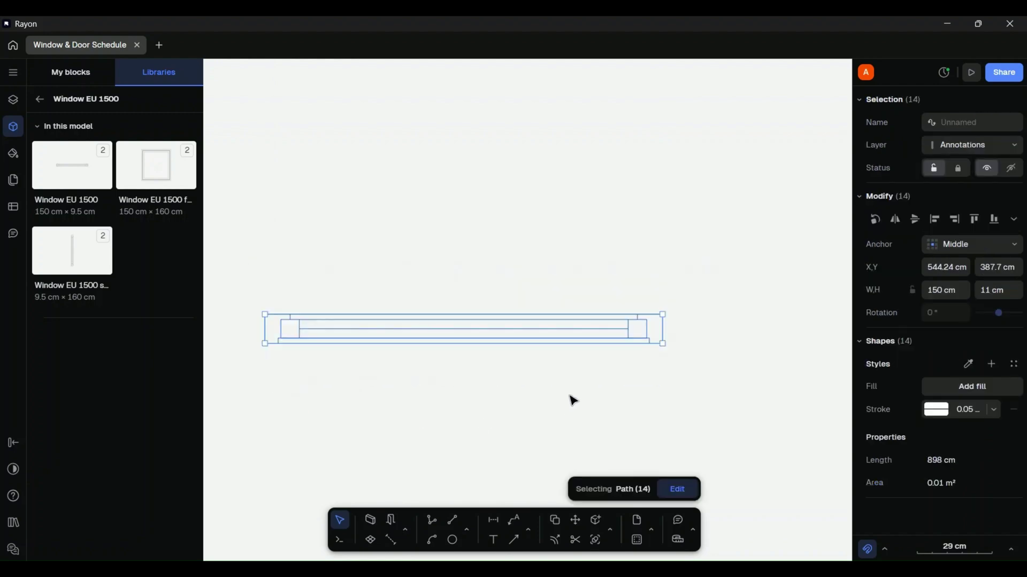
right_click(567, 329)
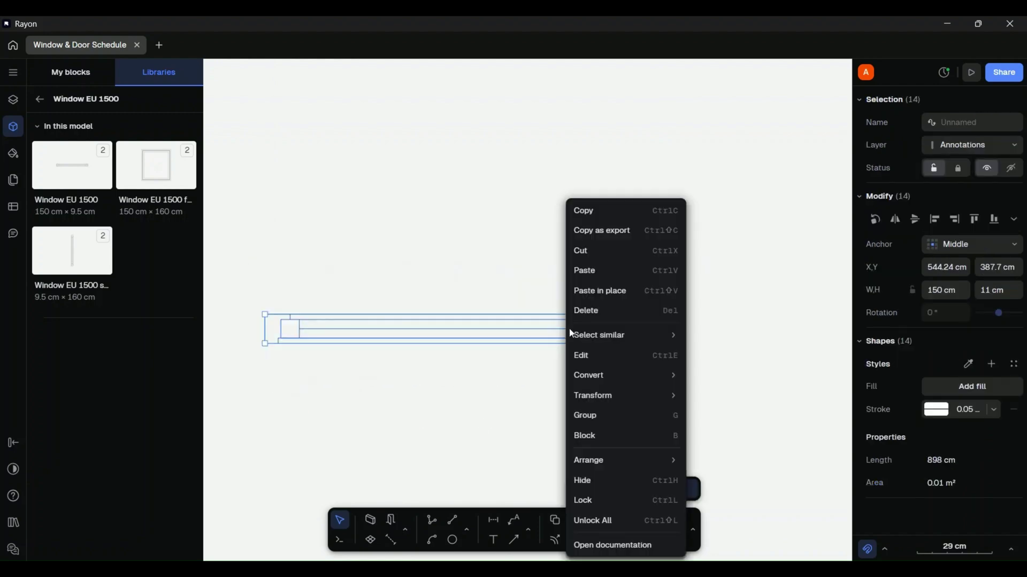
left_click(593, 440)
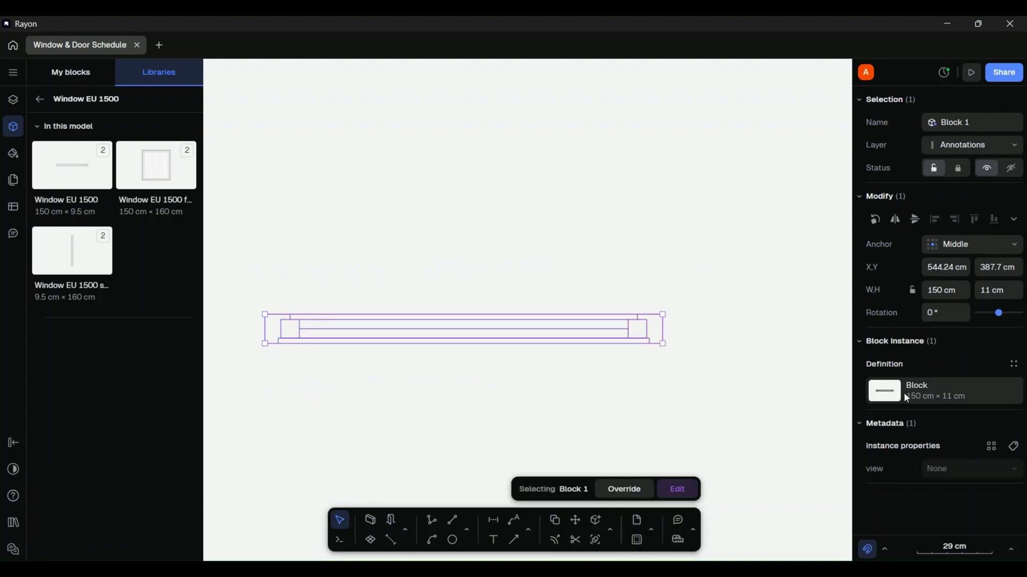
left_click(357, 119)
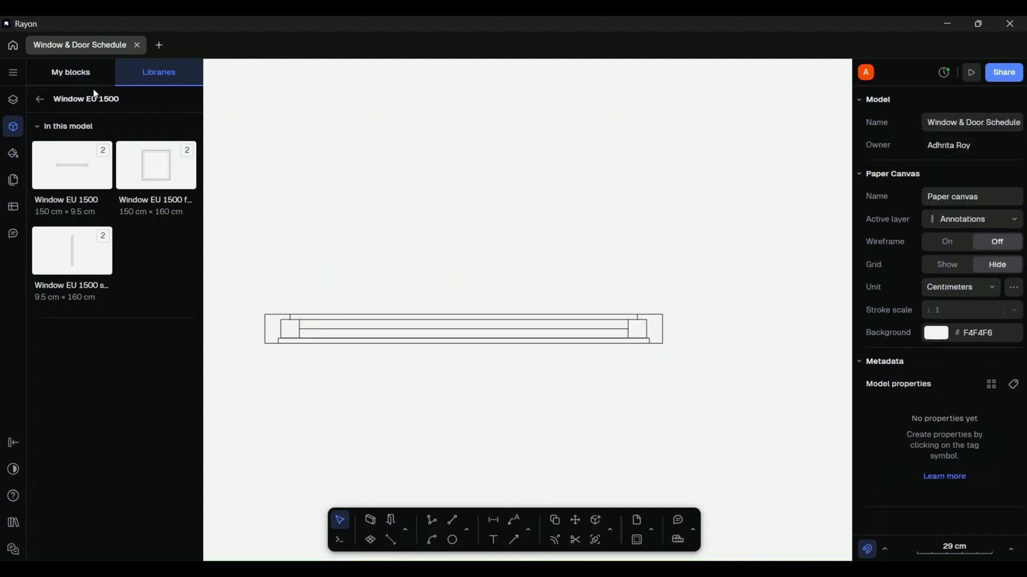
- Rename the new 150 × 11 cm block as "Window new 1" and insert another instance of it on the canvas
left_click(71, 72)
scroll(118, 241, "down", 15)
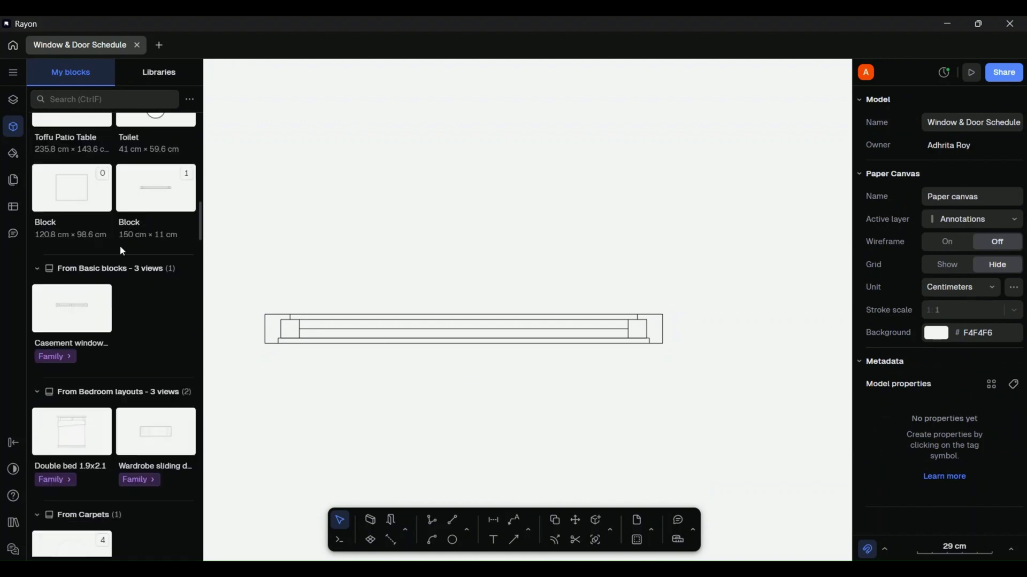
left_click(185, 228)
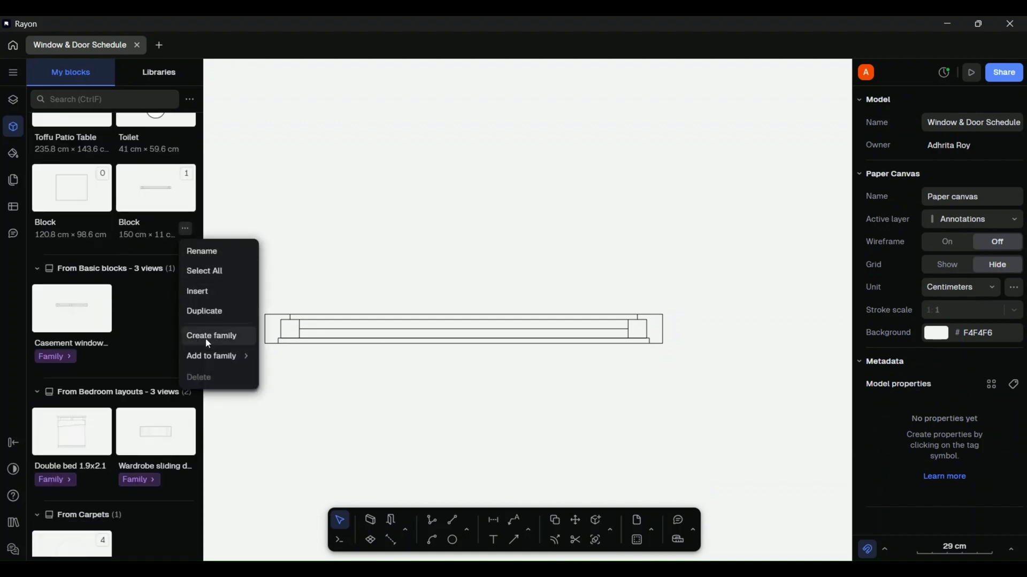
left_click(210, 252)
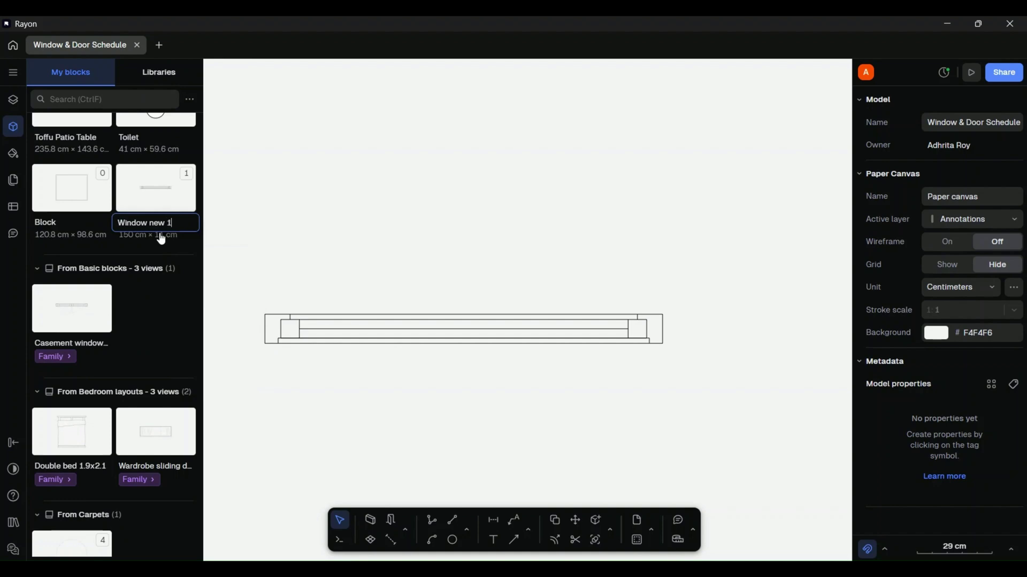
left_click(166, 277)
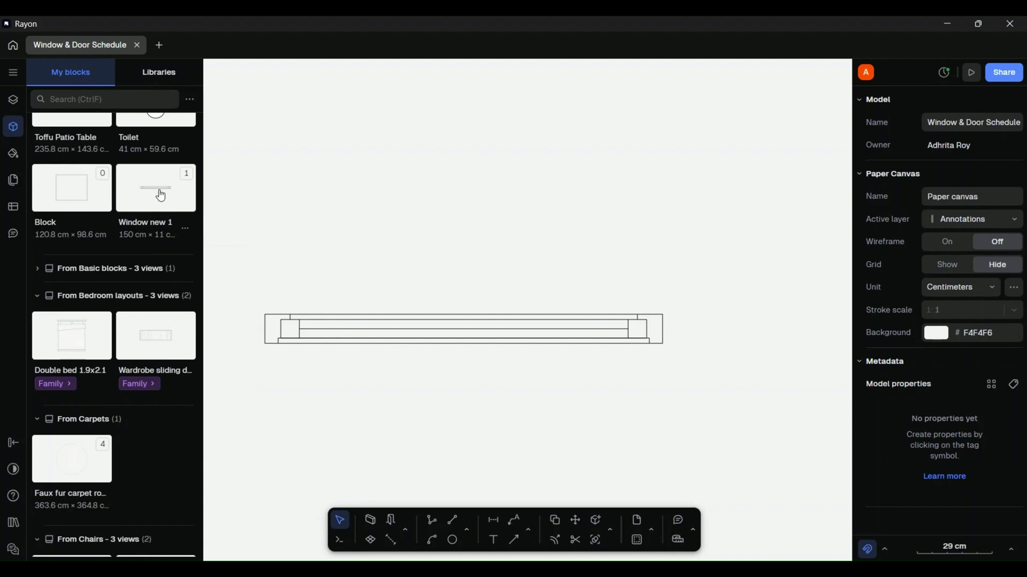
left_click_drag(161, 196, 528, 254)
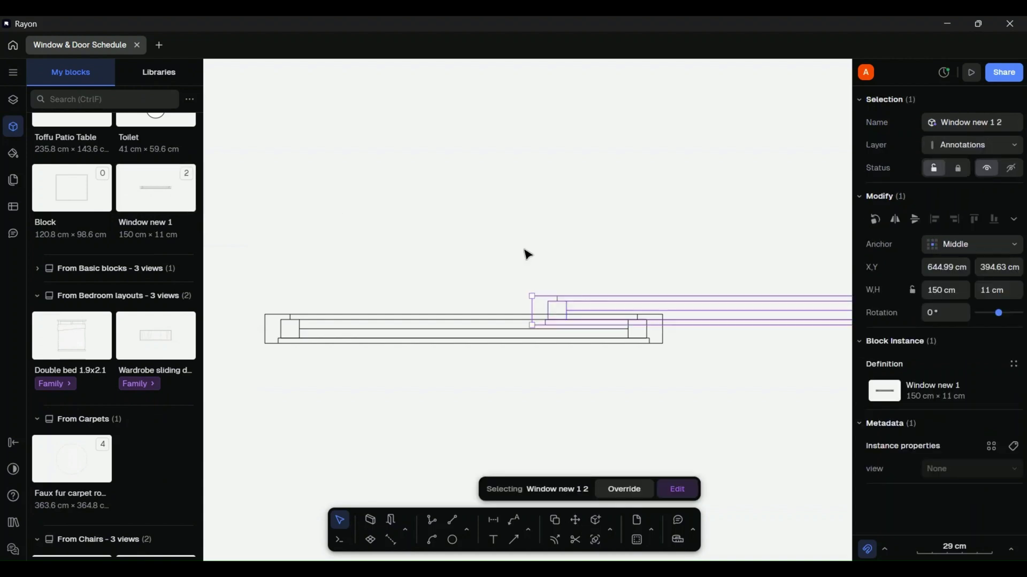
left_click_drag(695, 307, 470, 268)
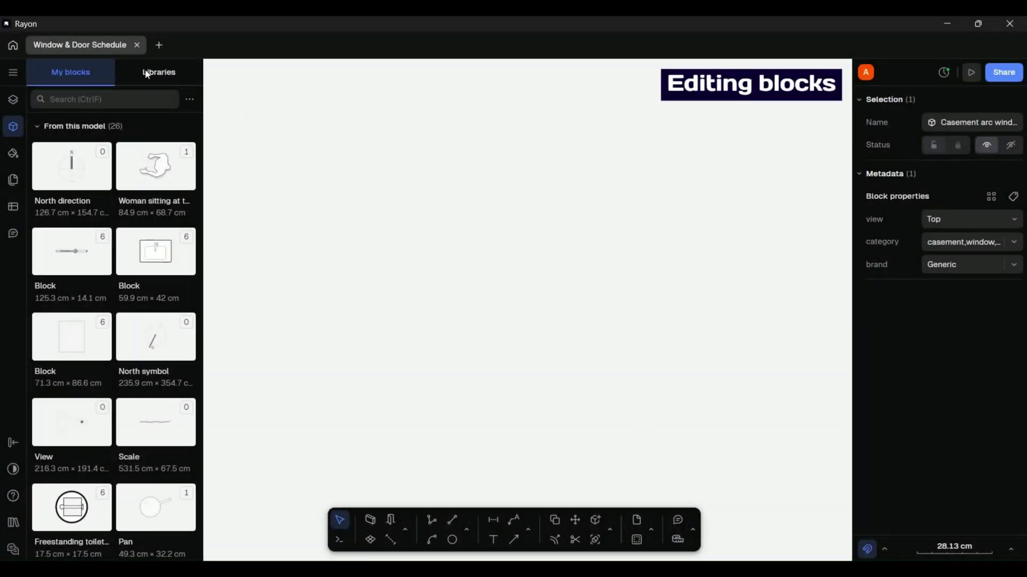
- Insert the top view of the Casement arc window L EU 1250 from the EU Windows - 3 views library
left_click(151, 72)
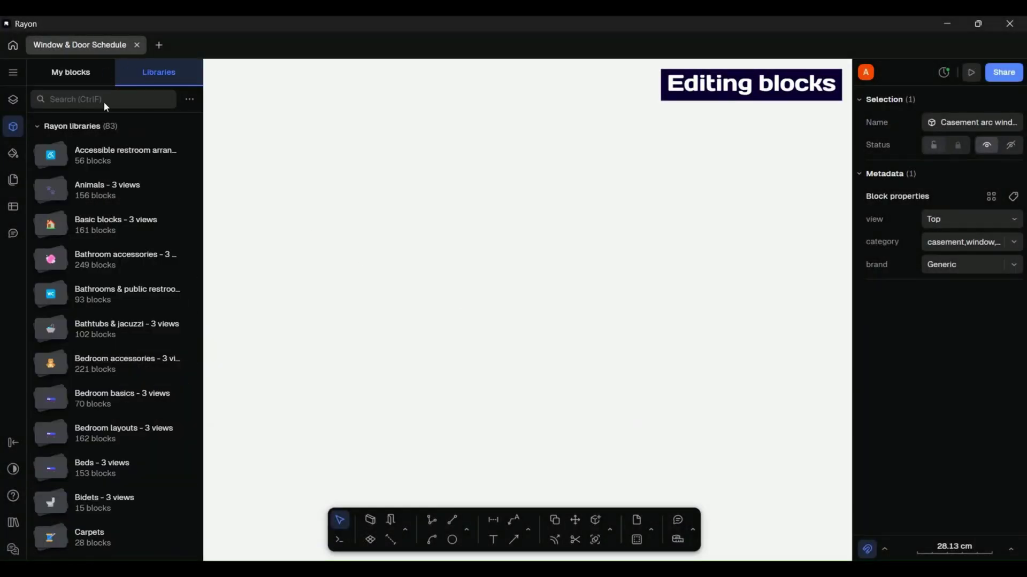
scroll(131, 237, "down", 5)
scroll(131, 240, "down", 4)
scroll(123, 299, "up", 1)
left_click(117, 355)
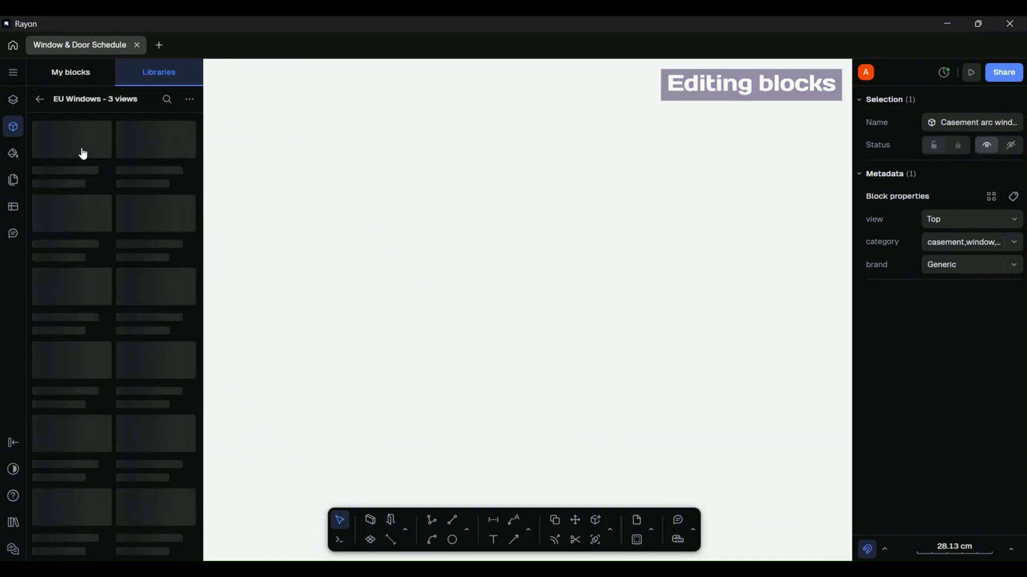
left_click(94, 170)
left_click(78, 167)
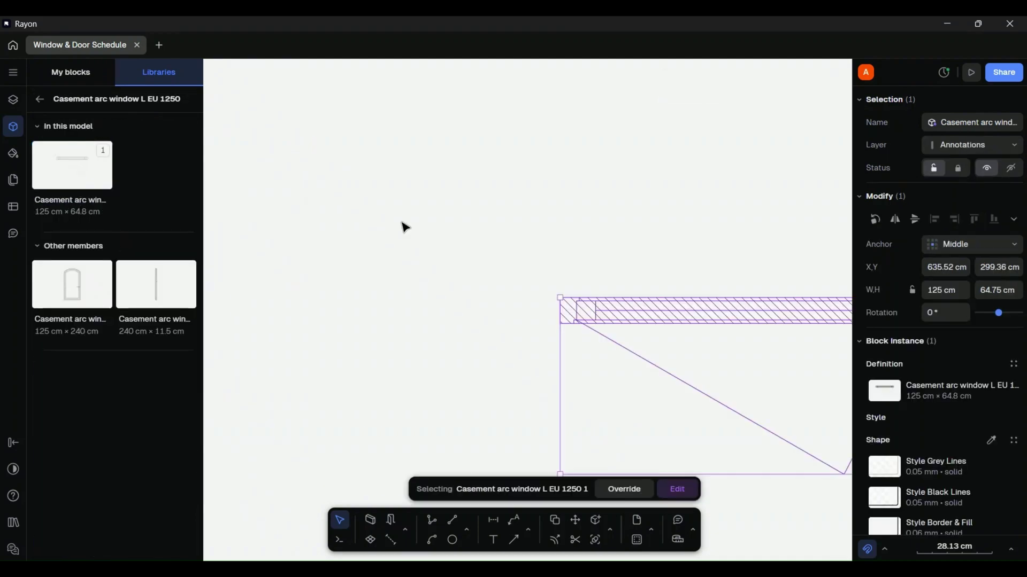
left_click(540, 174)
- Open the casement window block for editing and view the stroke thickness options of the right square's Style Black Lines
double_click(537, 216)
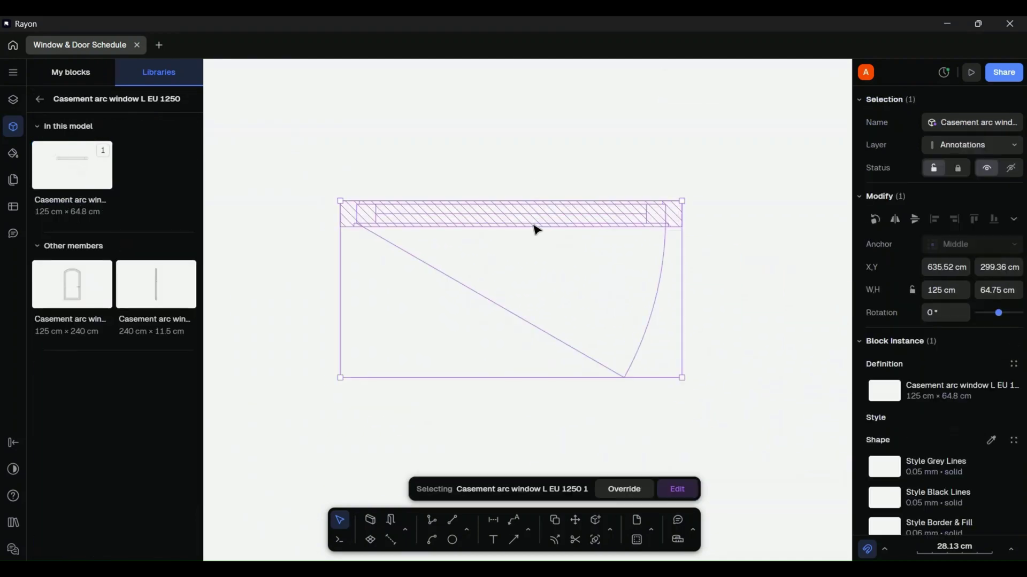
left_click(649, 222)
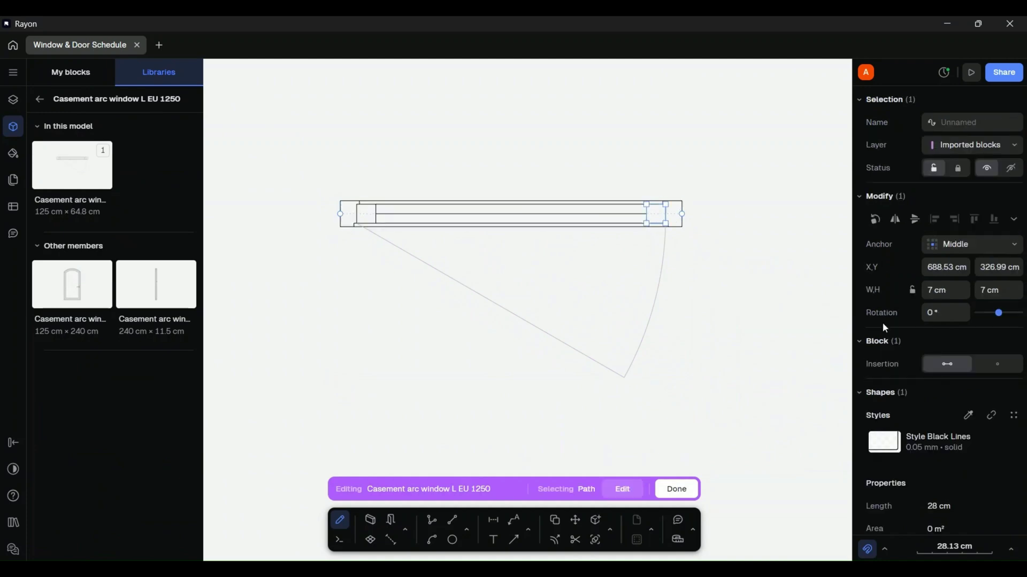
left_click(991, 443)
left_click(809, 422)
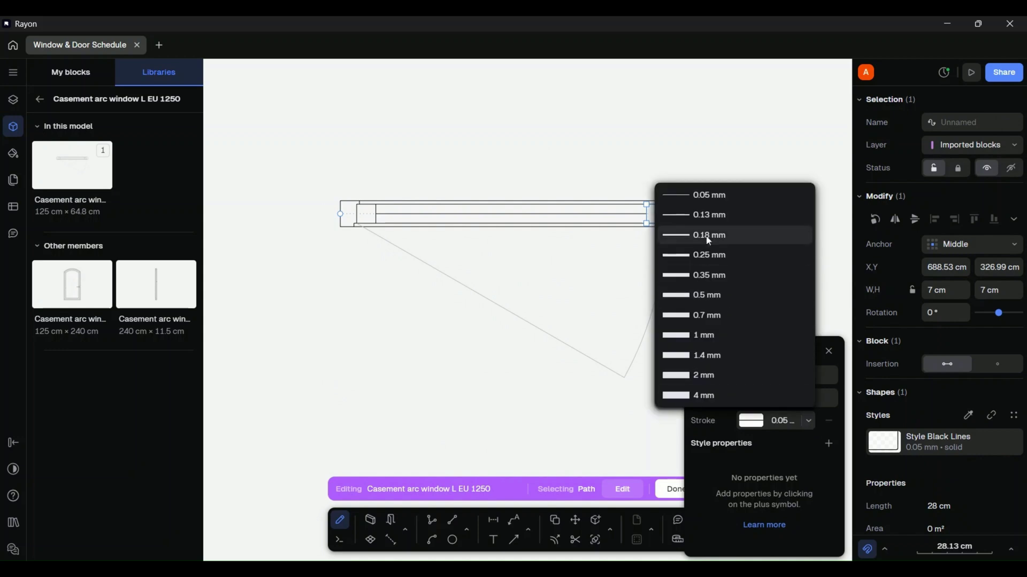
left_click(829, 352)
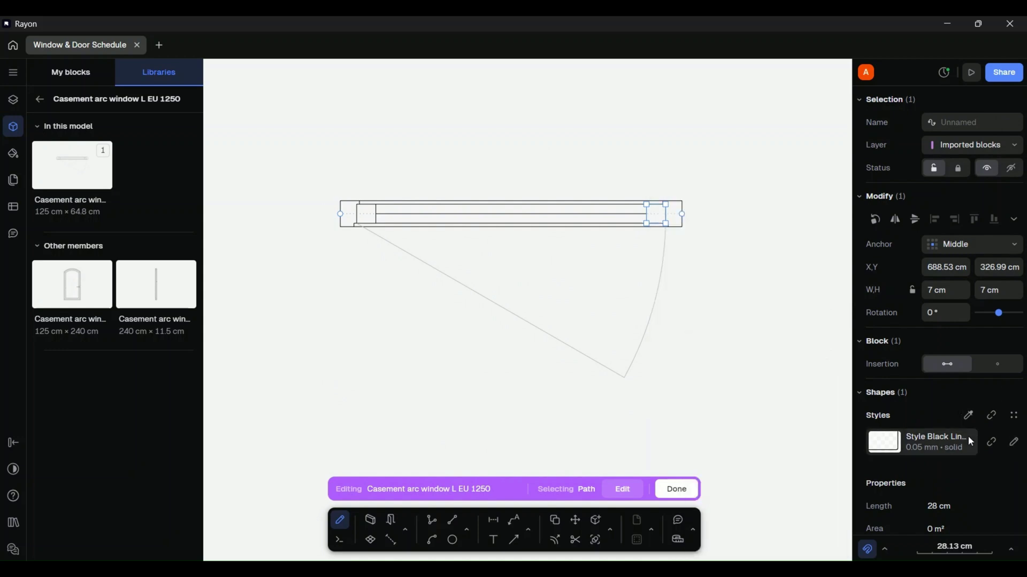
- Add a solid white FFFFFF fill to the Style Black Lines style used by the window's end squares
left_click(1008, 444)
left_click(787, 401)
left_click(711, 429)
left_click_drag(713, 432, 751, 390)
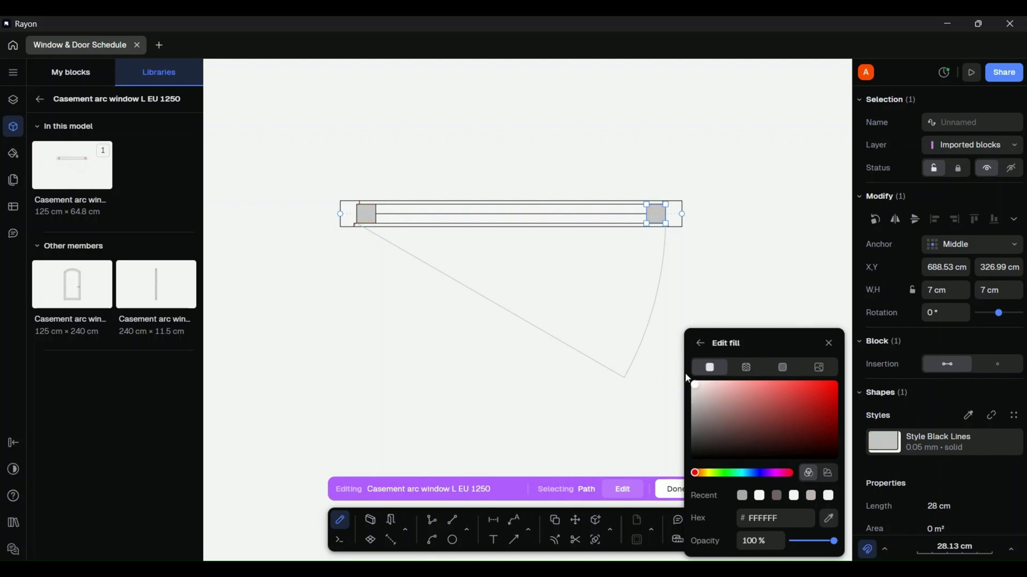
left_click(764, 249)
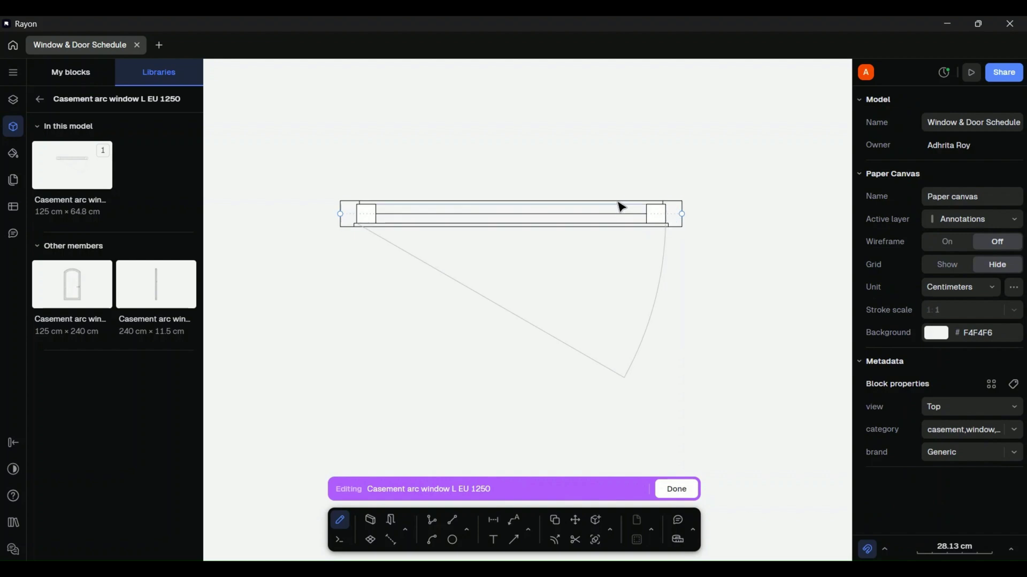
- Move the swing arc inward to about the window's middle, shorten the diagonal swing line towards it, and select both
left_click(661, 288)
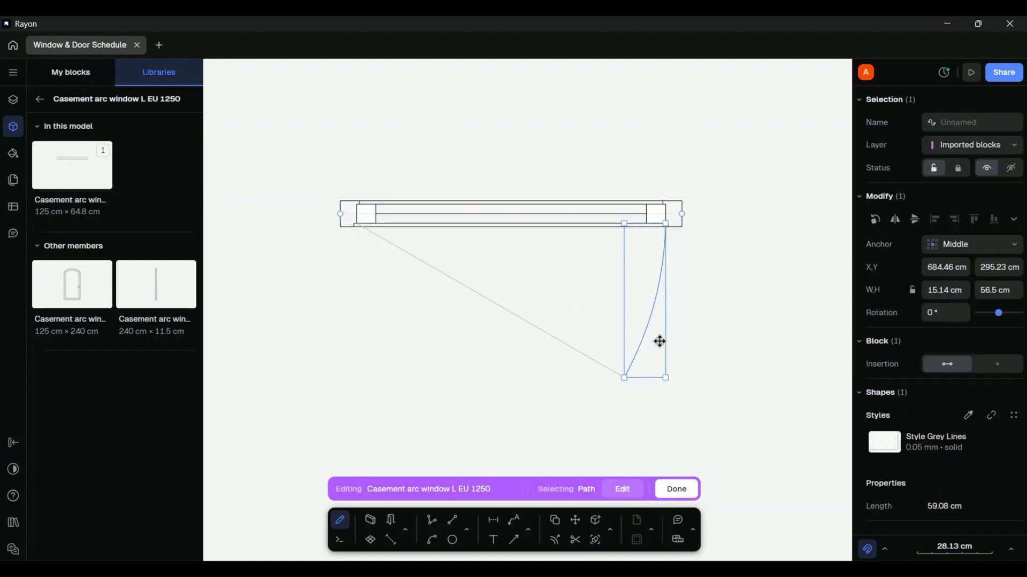
left_click_drag(658, 315, 512, 286)
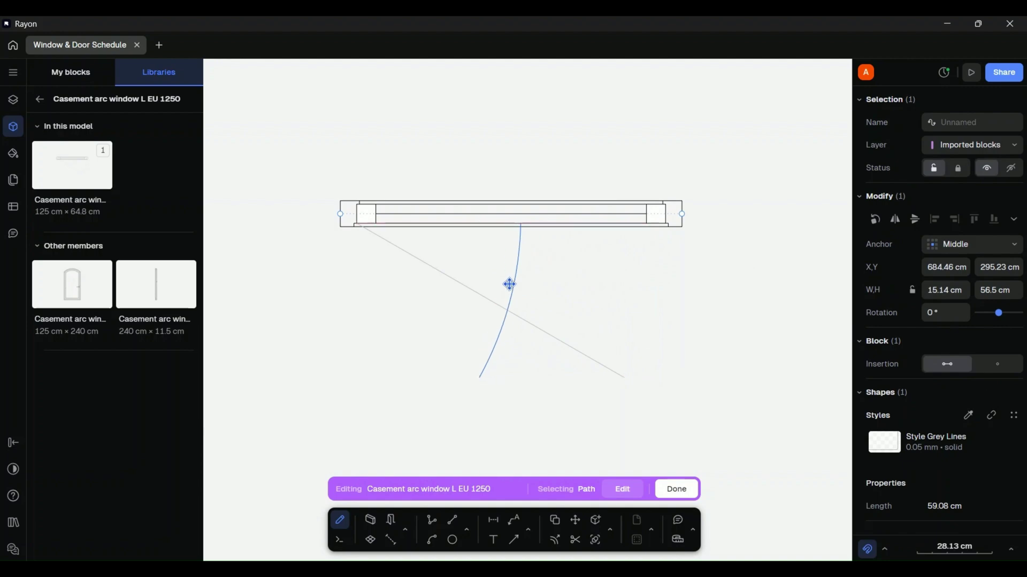
left_click(540, 332)
left_click_drag(625, 377, 506, 341)
left_click(534, 302)
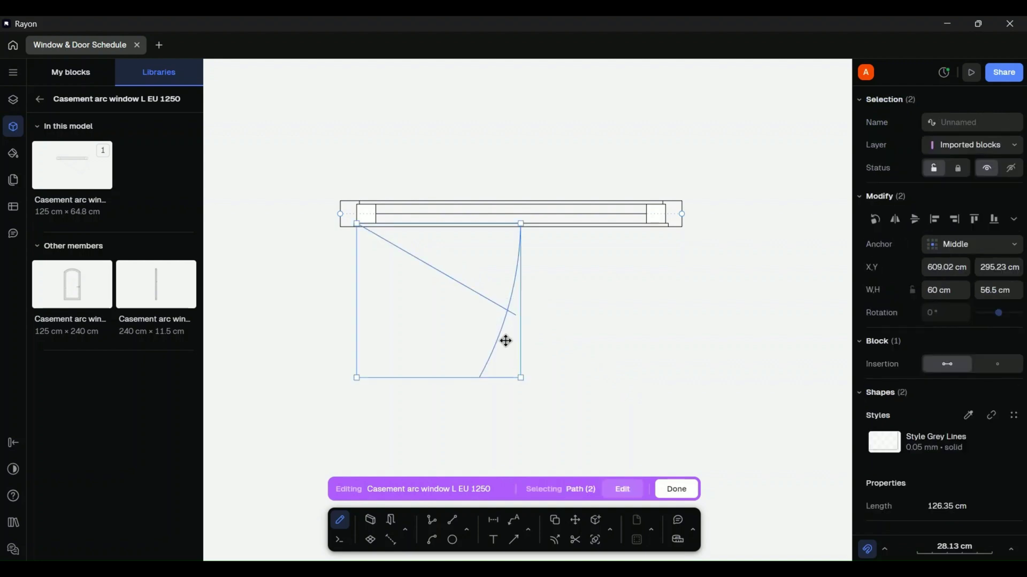
- Trim the swing arc and the diagonal swing line beyond their crossing so that both end at the same corner
left_click(610, 532)
left_click(639, 387)
left_click(513, 322)
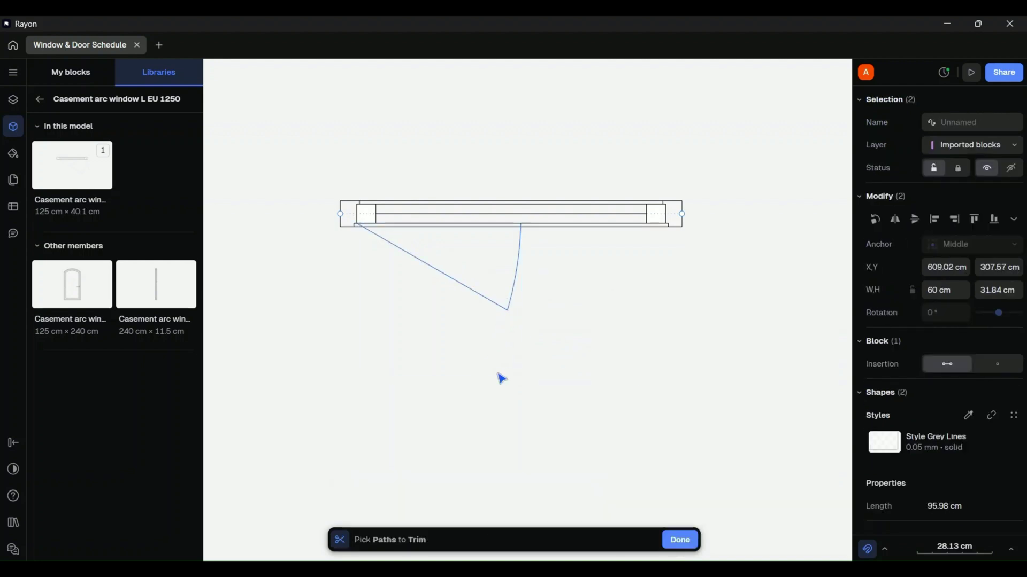
left_click(680, 540)
- Copy the trimmed swing line and arc below the window and mirror the copy about a vertical axis through its hinge point
left_click_drag(540, 270, 454, 347)
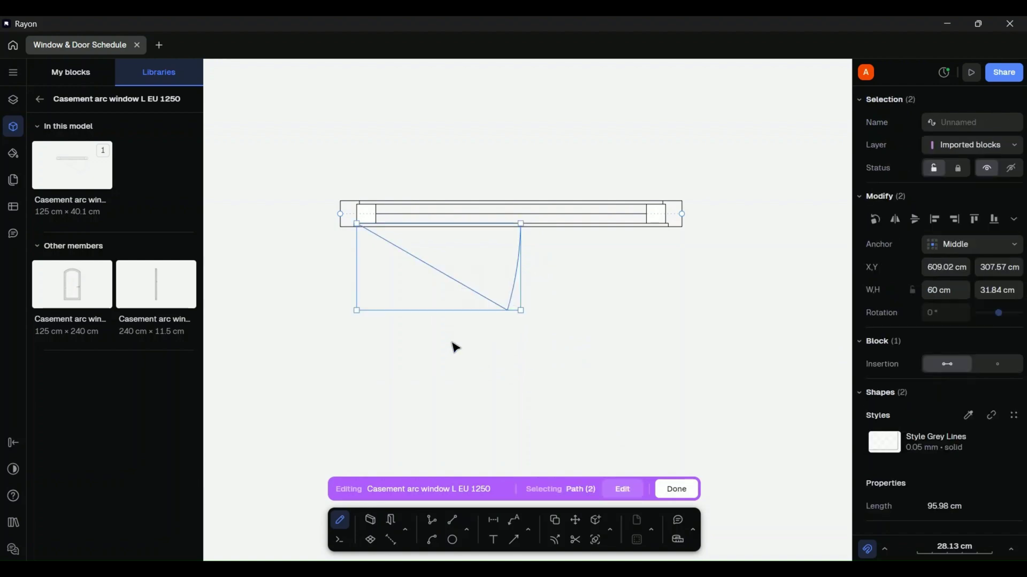
left_click_drag(445, 278, 558, 388)
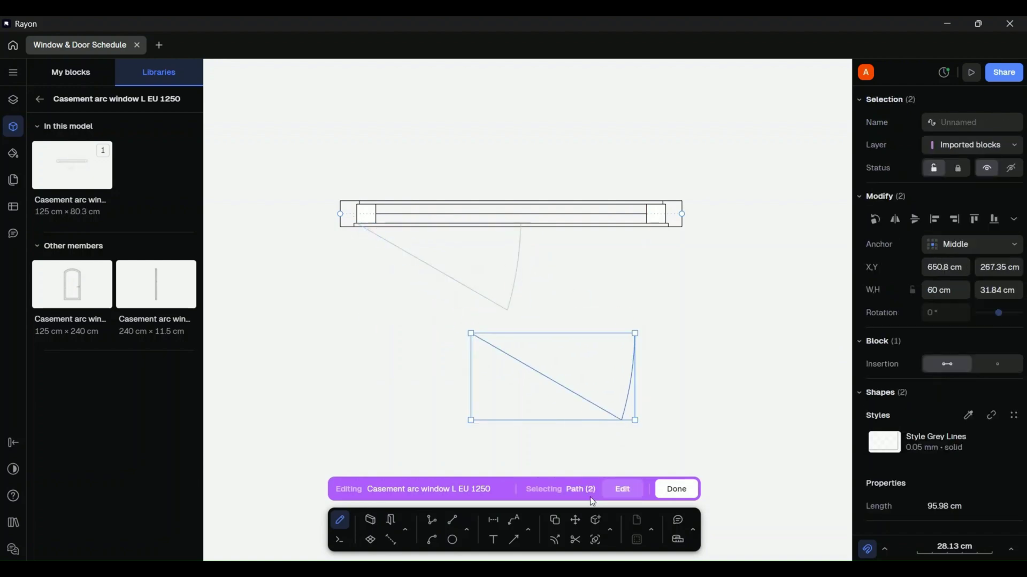
left_click(610, 532)
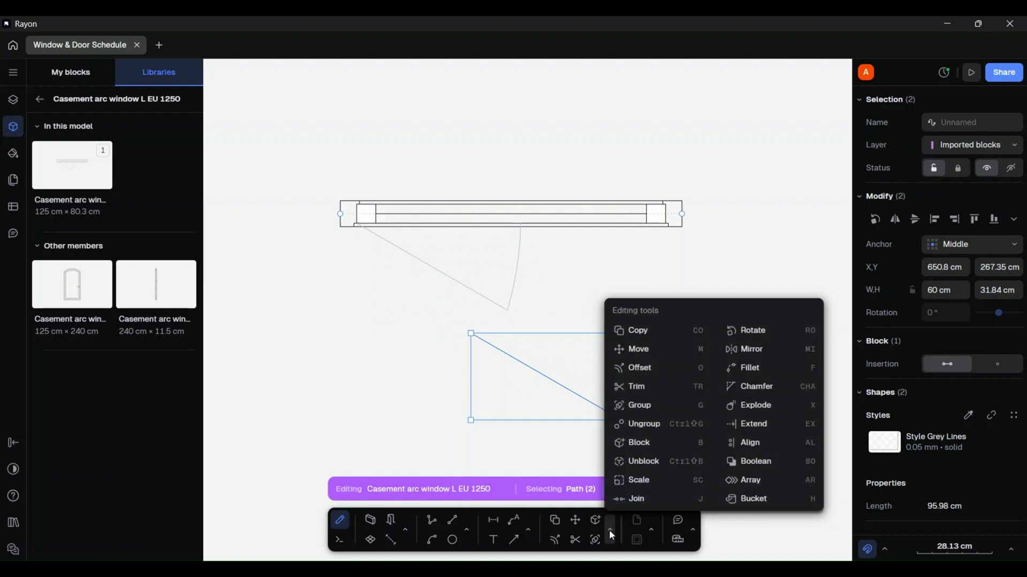
left_click(774, 350)
left_click(471, 333)
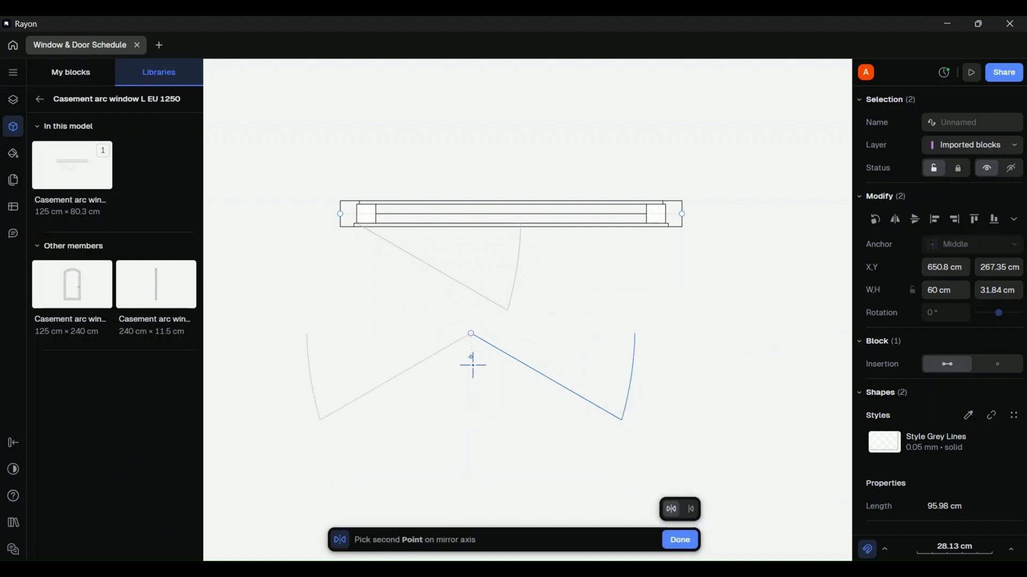
left_click(472, 421)
key("m")
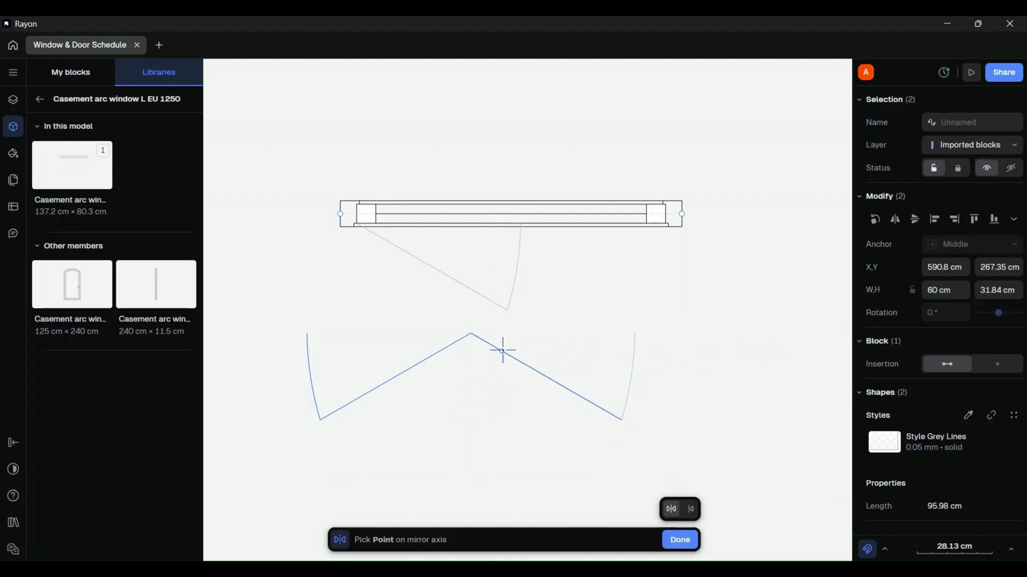
key("Escape")
- Delete the unmirrored copy's line and arc, and move the mirrored swing up to the window's right inner end
left_click(515, 358)
key("Delete")
left_click(631, 387)
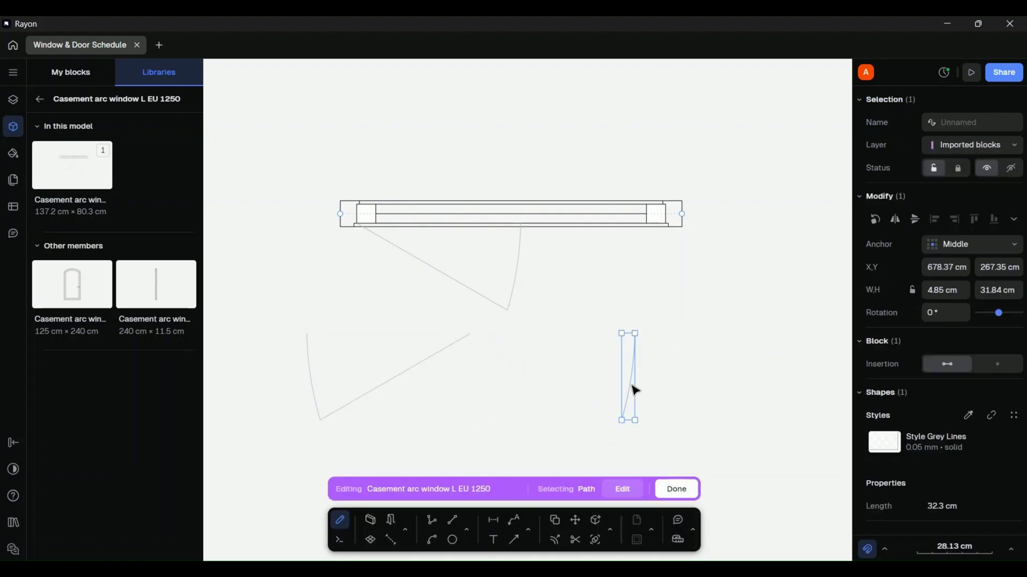
key("Delete")
left_click_drag(348, 371, 289, 439)
left_click_drag(306, 362, 506, 268)
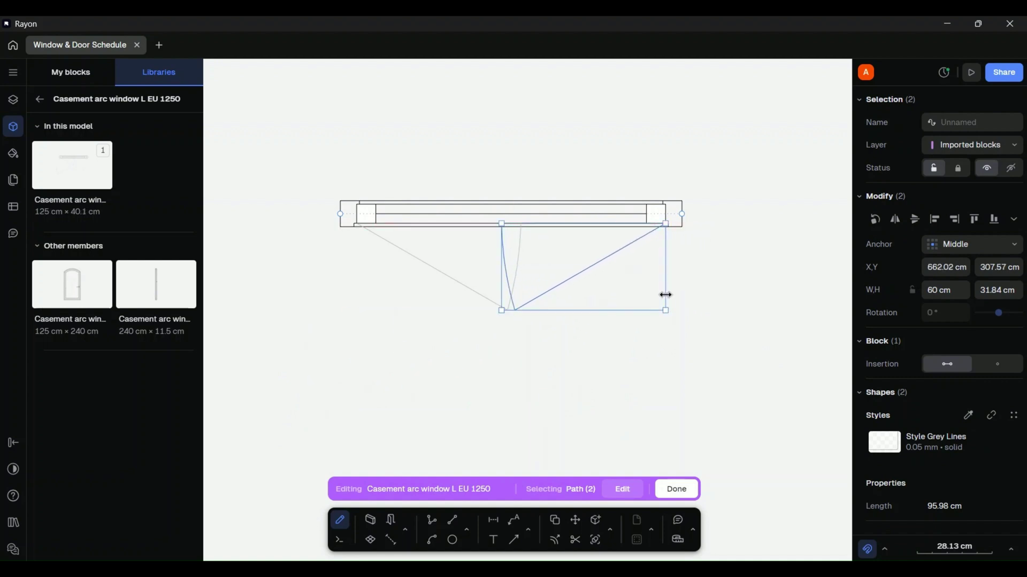
- Scale both swings down from their hinge points so that the two arcs meet at the window's middle
mouse_move(501, 310)
left_mouse_down()
mouse_move(510, 295)
mouse_move(516, 306)
mouse_move(534, 291)
mouse_move(508, 306)
left_mouse_up()
left_click(488, 298)
left_click(523, 253, "shift")
left_click(499, 354)
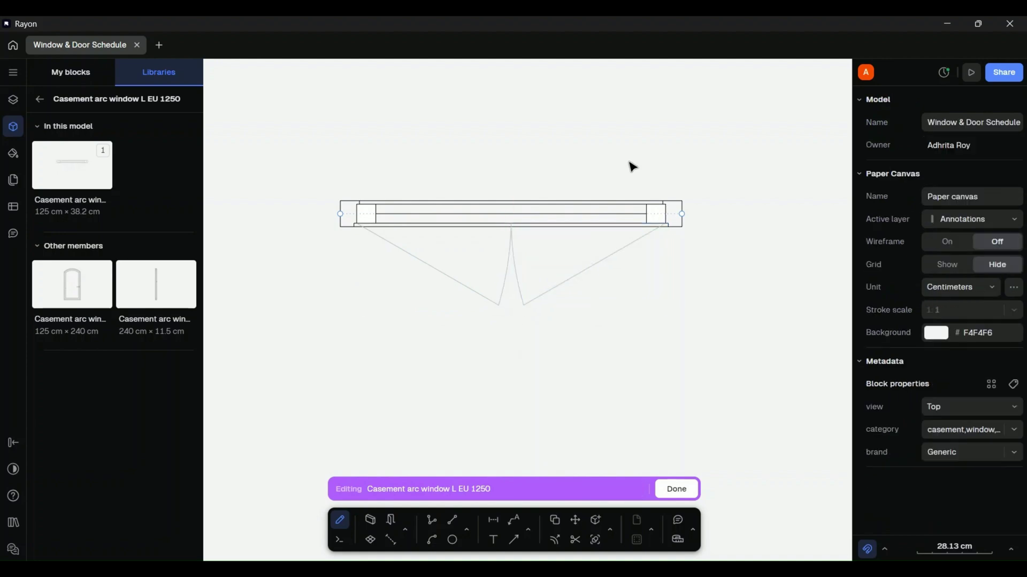
- Finish editing the casement block, delete its placed instance and insert the edited block again from the library
key("Escape")
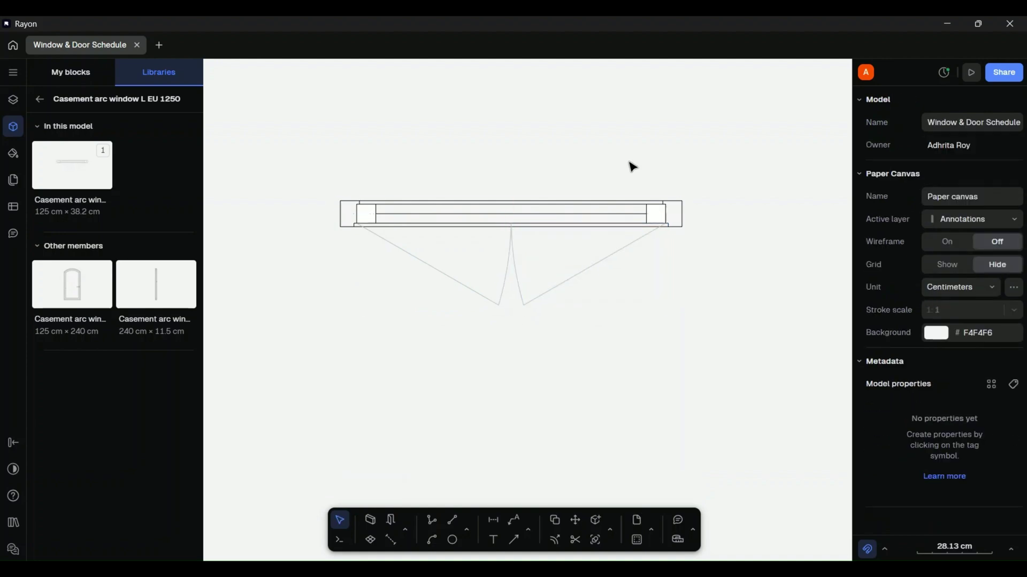
left_click(608, 219)
key("Delete")
left_click(51, 179)
left_click_drag(50, 178, 518, 240)
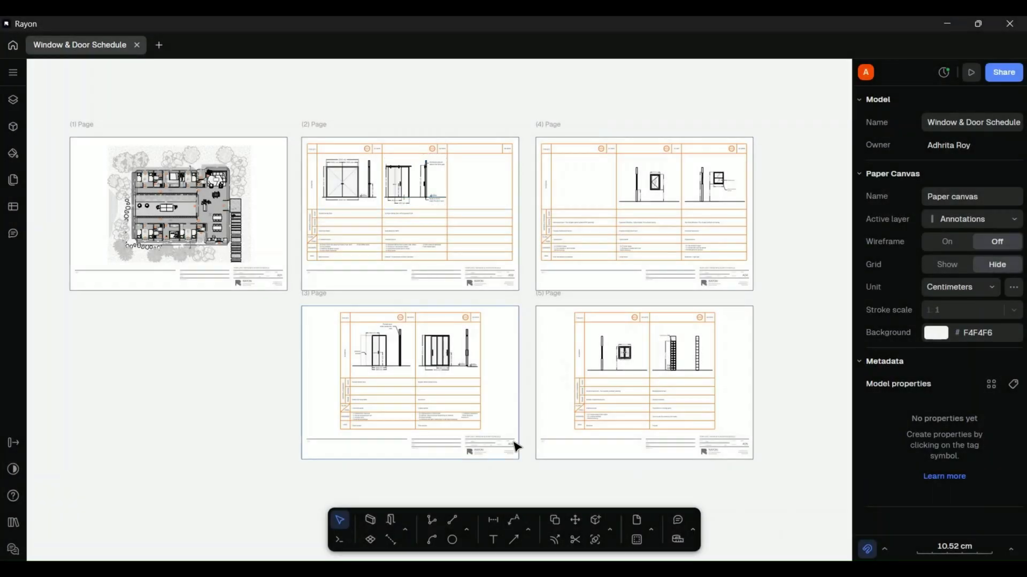
- Draw a rectangle about 26.4 cm wide on the empty canvas beside the schedule pages as the schedule's outer frame
scroll(576, 175, "up", 3)
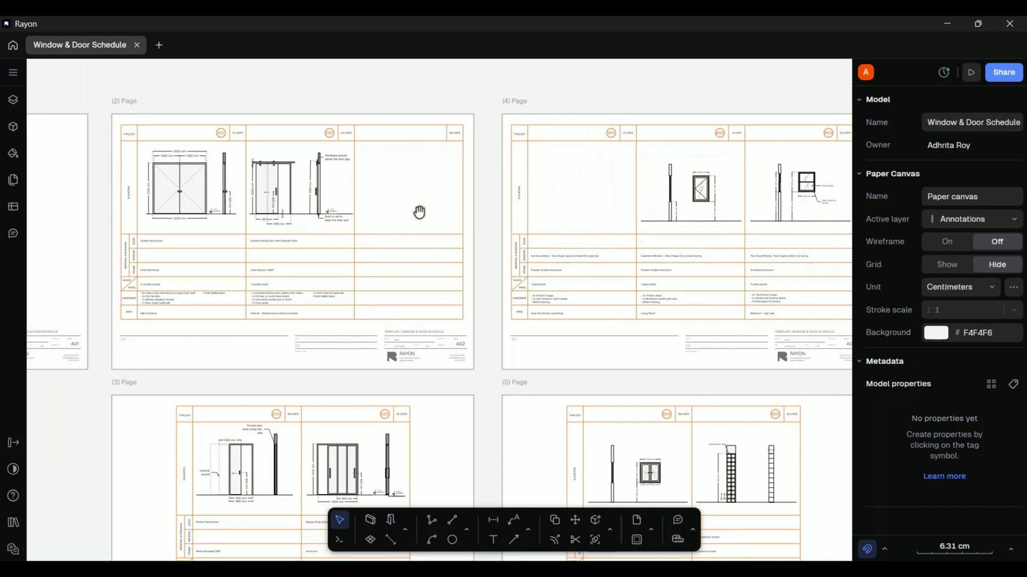
scroll(420, 213, "up", 3)
scroll(566, 195, "right", 5)
middle_click_drag(554, 211, 497, 222)
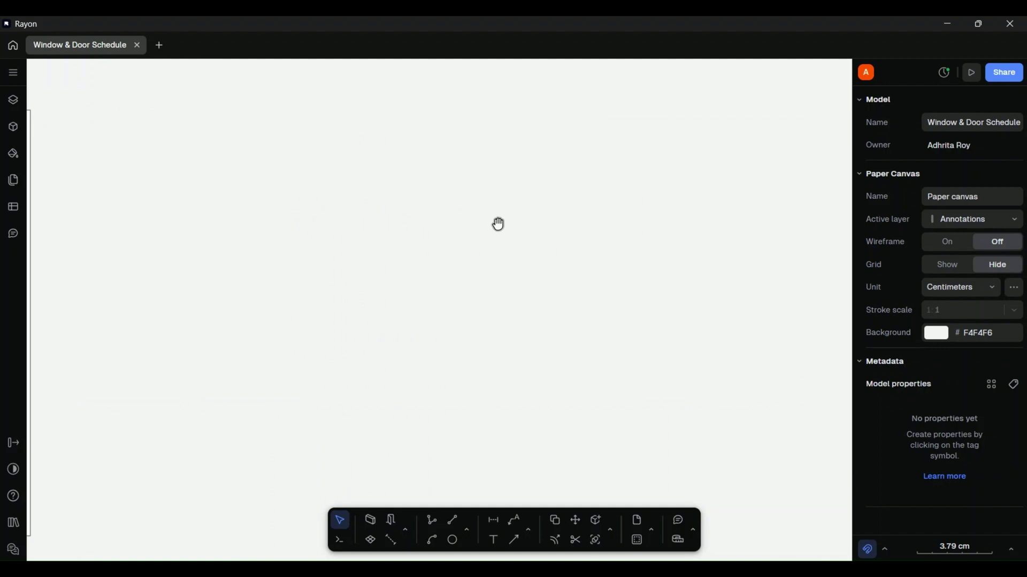
type("rec")
key("Return")
left_click(148, 131)
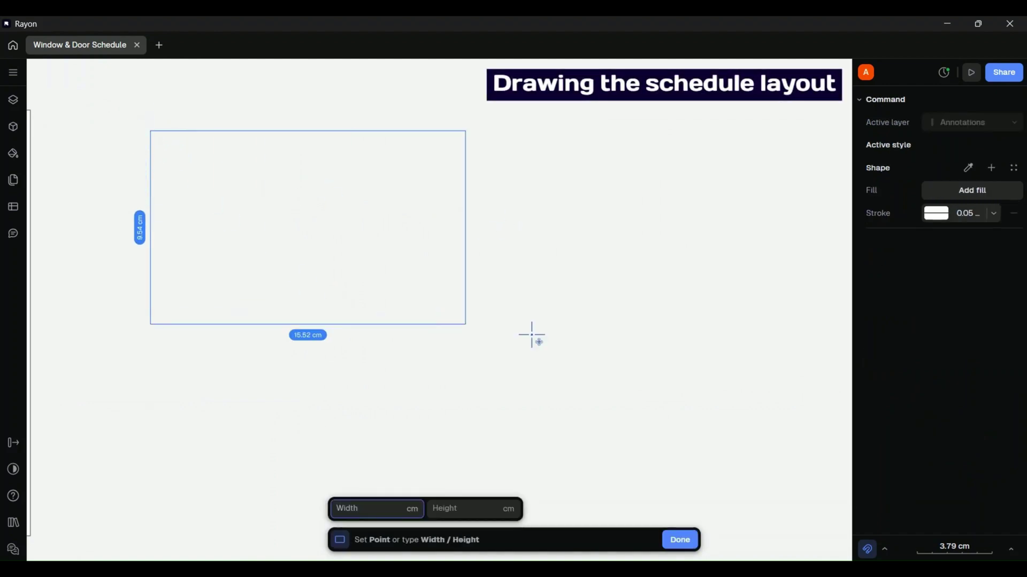
left_click(686, 440)
key("Escape")
- Draw two full-width horizontal lines in the rectangle, one near its upper edge and one about 5.4 cm below it
type("l")
key("Return")
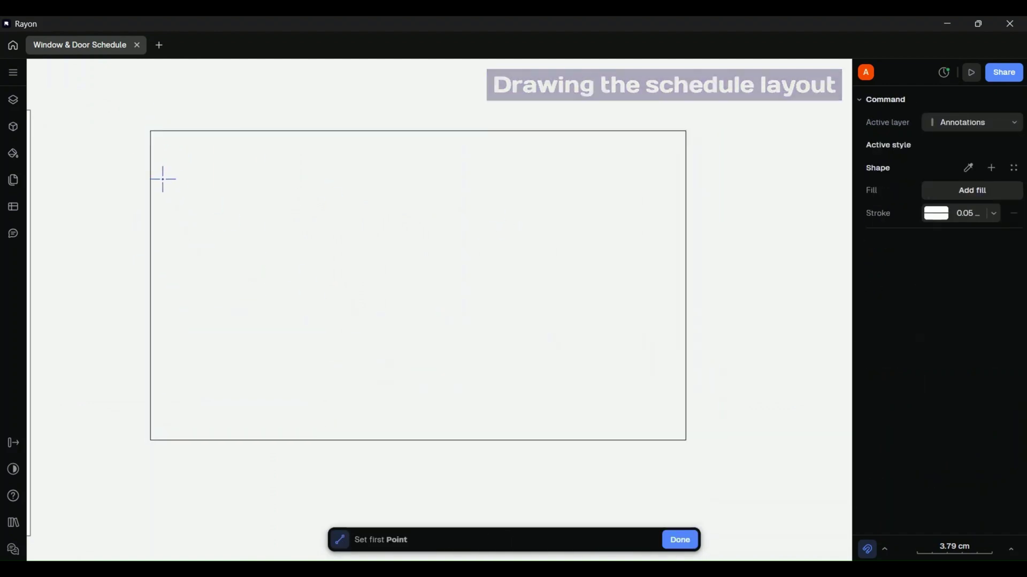
left_click(151, 159)
left_click(686, 159)
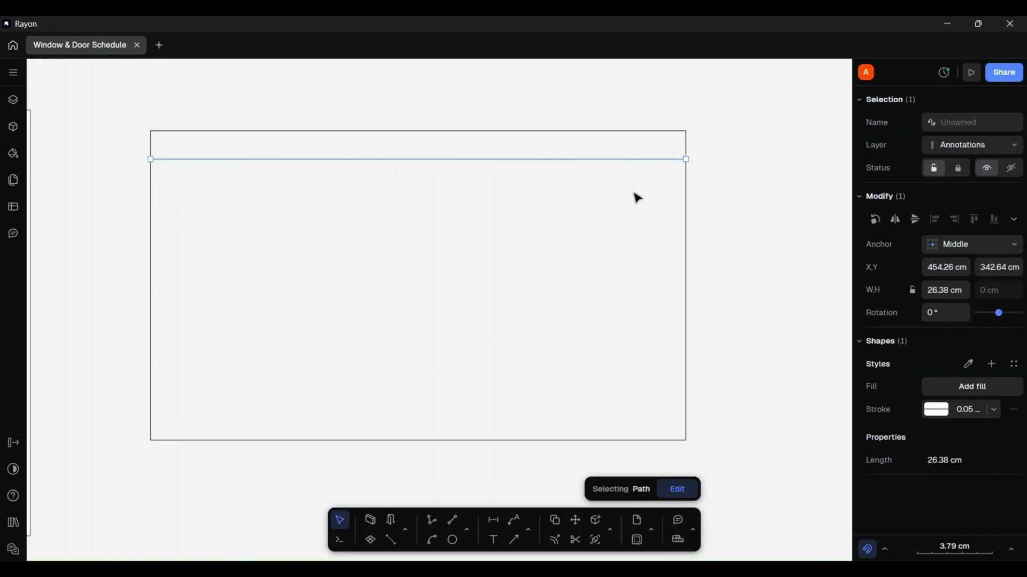
type("l")
key("Return")
left_click(151, 269)
left_click(686, 268)
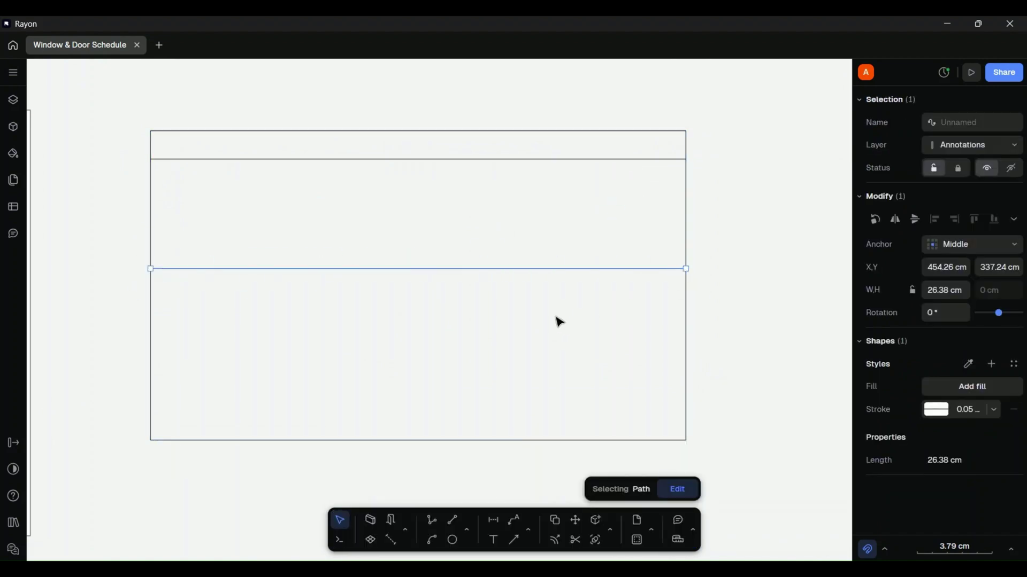
- Add three closely spaced full-width horizontal lines below the rectangle's second divider to form narrow rows
type("l")
key("Return")
left_click(150, 286)
left_click(686, 285)
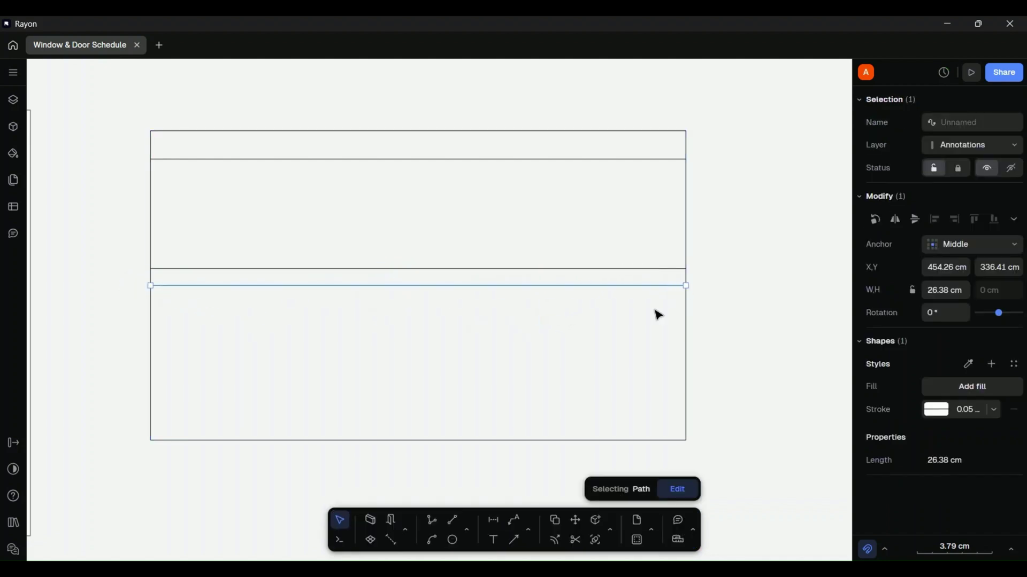
type("l")
key("Return")
left_click(150, 307)
left_click(686, 307)
type("l")
key("Return")
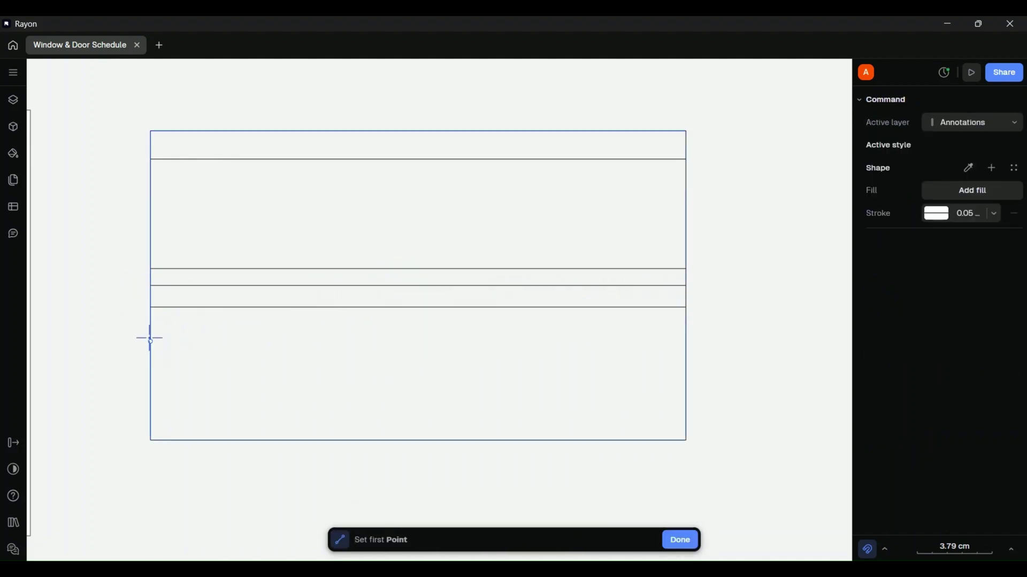
key("Escape")
left_click(152, 336)
type("l")
key("Return")
left_click(150, 328)
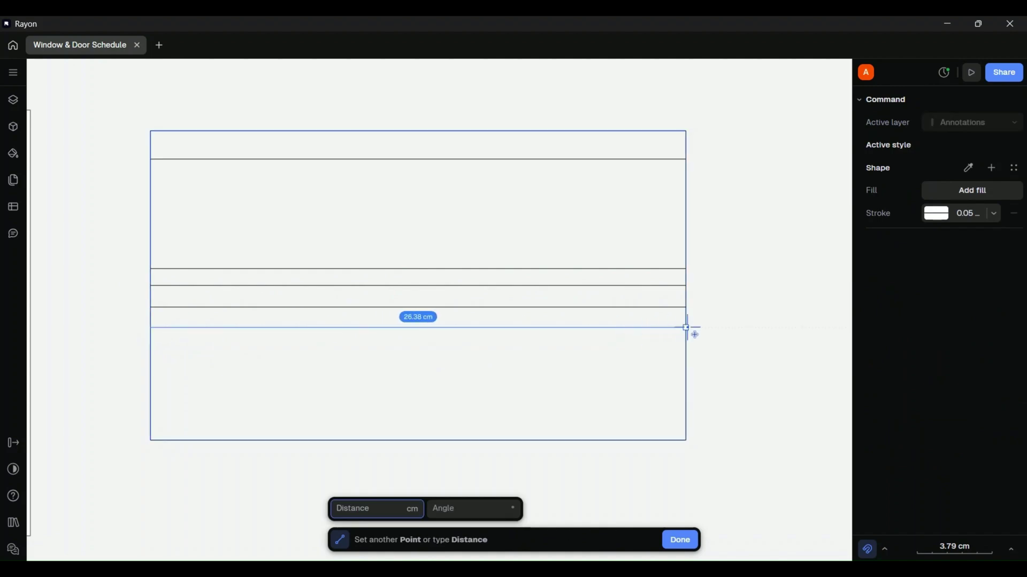
left_click(686, 328)
key("Escape")
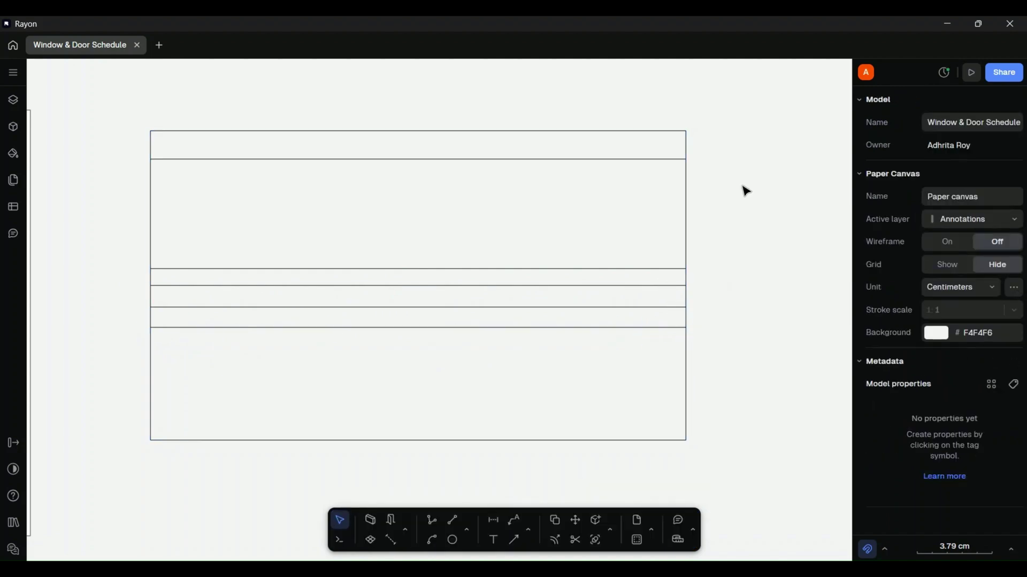
- Delete the rectangle with all its divider lines and show the canvas grid
left_click_drag(751, 107, 126, 460)
key("Delete")
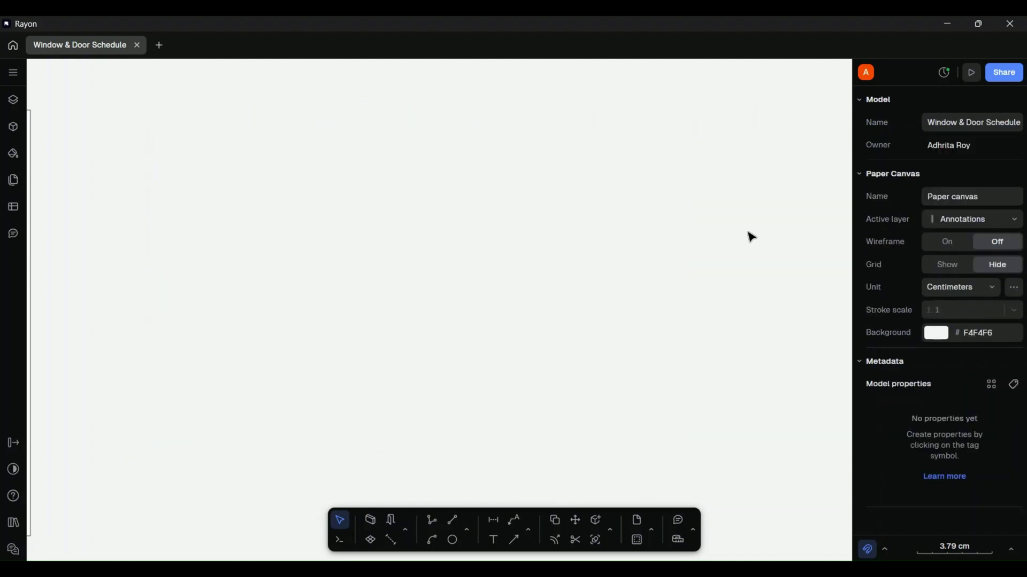
left_click(928, 267)
- Draw a 30 cm horizontal line along the grid as the top edge of the schedule layout
type("l")
key("Return")
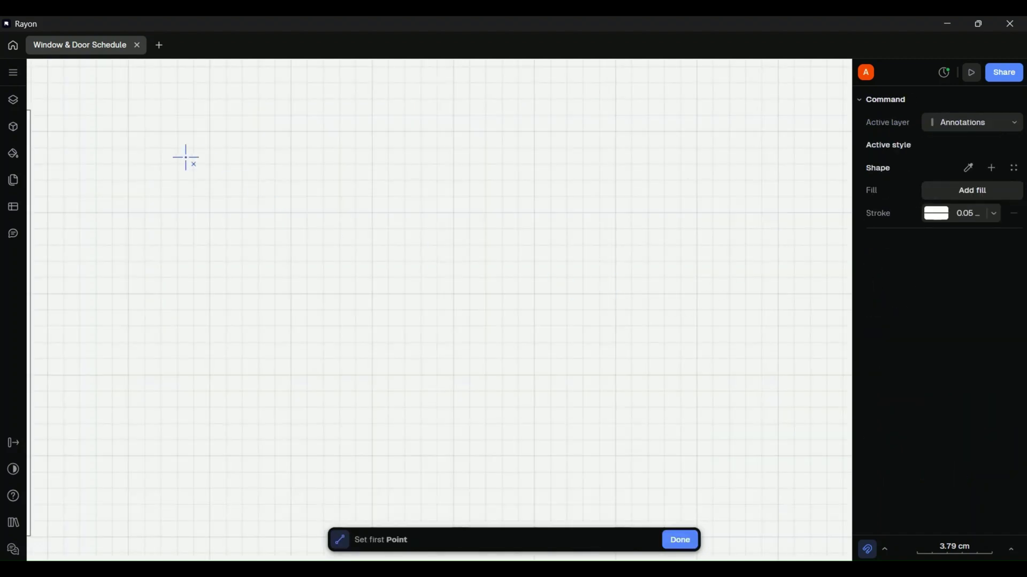
left_click(131, 134)
key("Return")
key("Return")
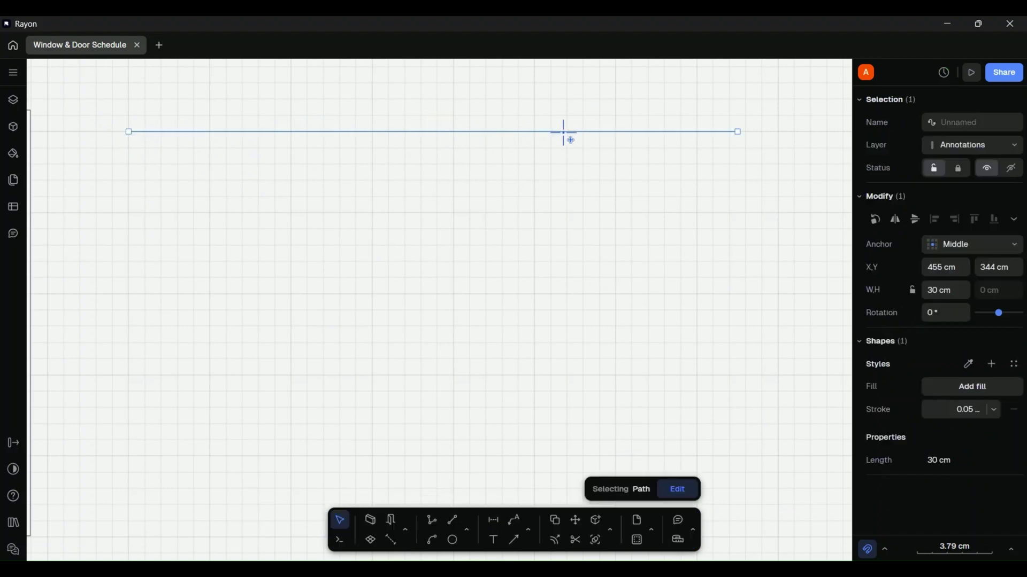
left_click(572, 159)
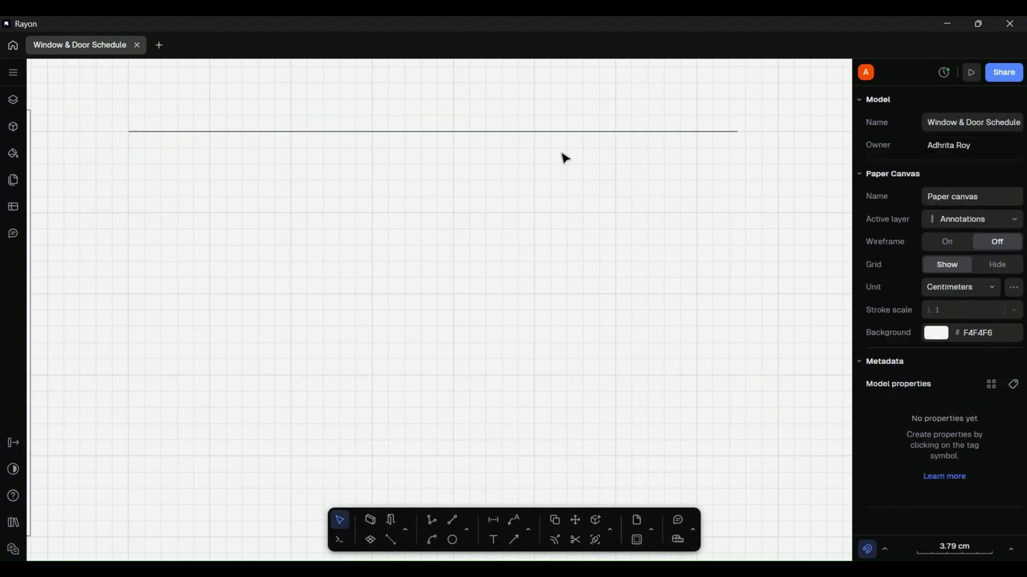
- Stretch the top line's right end out to the next grid line, for a length of 30.4 cm
key("l")
key("Escape")
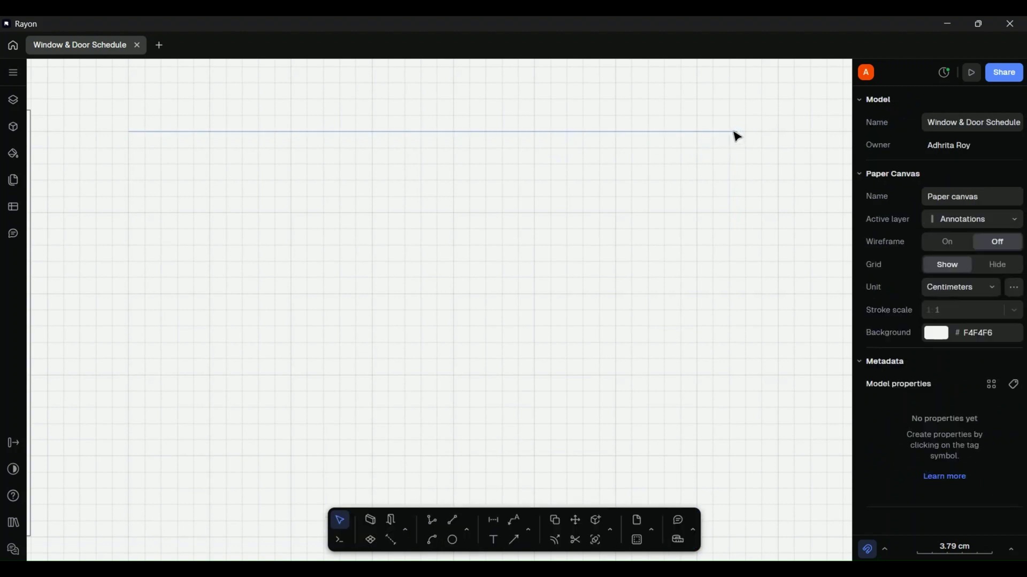
left_click(742, 131)
left_click(733, 171)
- Draw two horizontal lines as long as the top line, one two grid cells below it and one 8 cm below it
key("l")
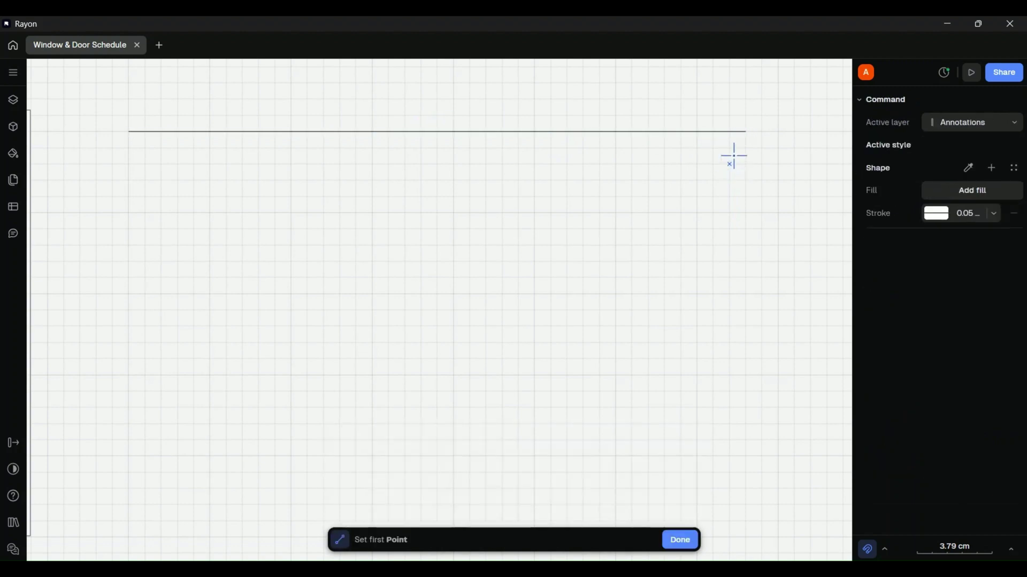
left_click(744, 163)
key("Return")
key("Escape")
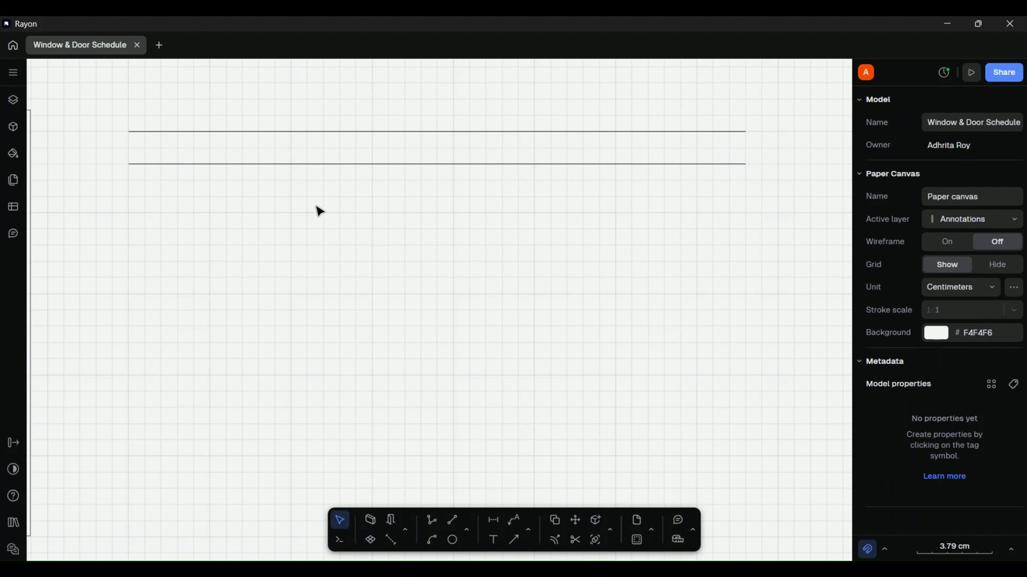
key("l")
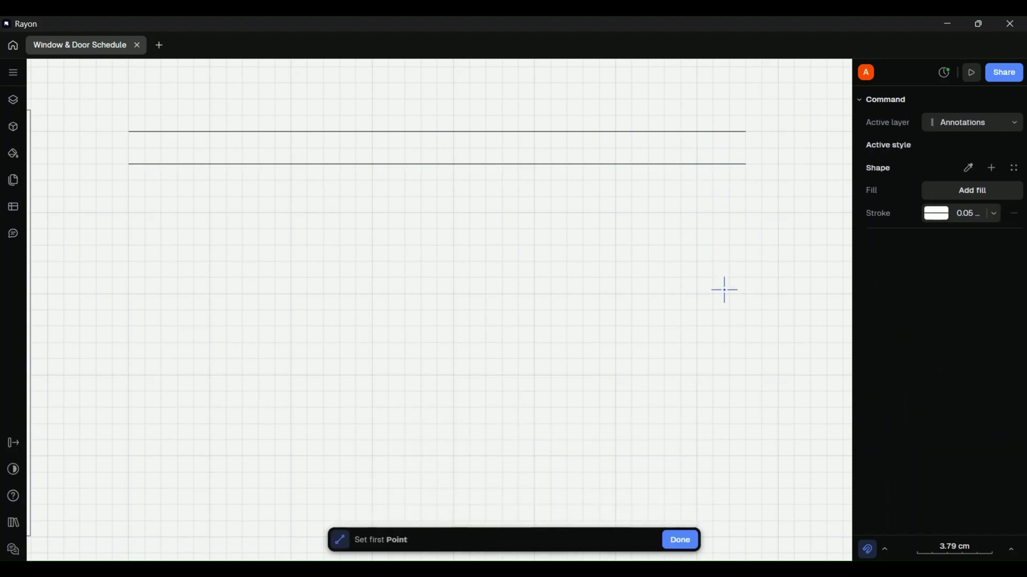
left_click(746, 293)
left_click(128, 293)
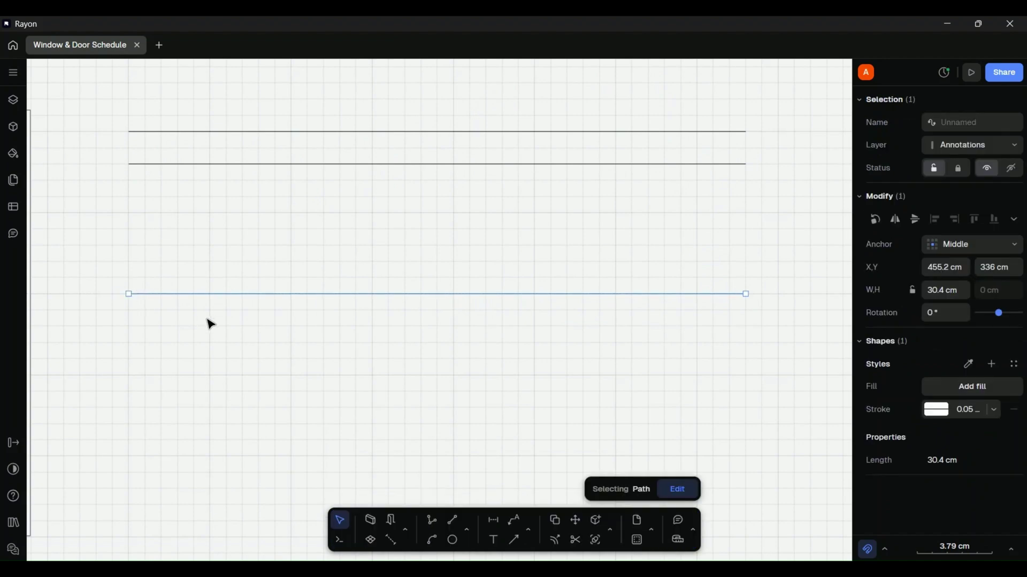
key("Escape")
- Draw three more 30.4 cm horizontal lines below the third line, each spaced two grid cells apart
key("l")
key("Return")
left_click(746, 326)
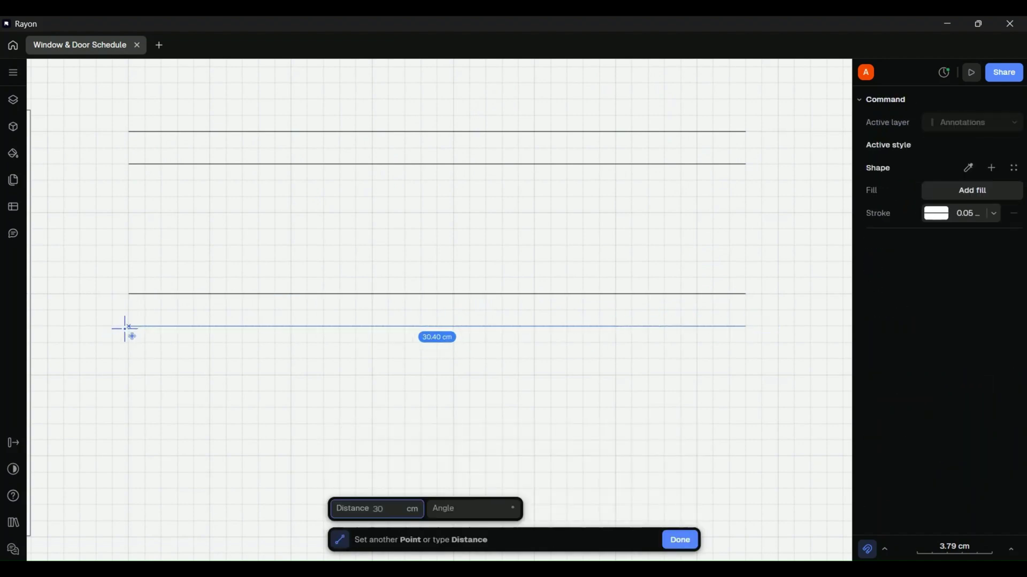
left_click(128, 326)
key("Escape")
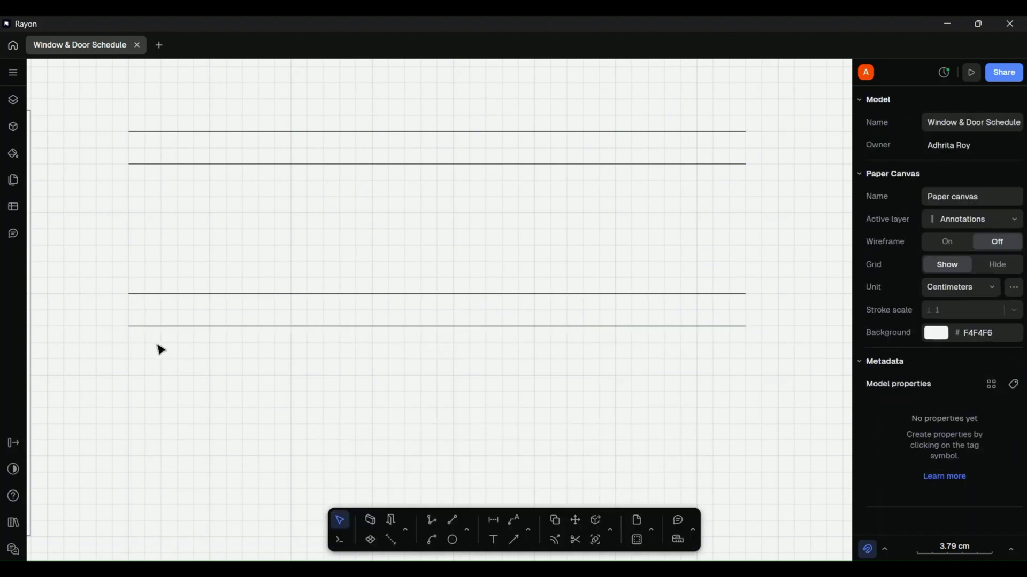
key("l")
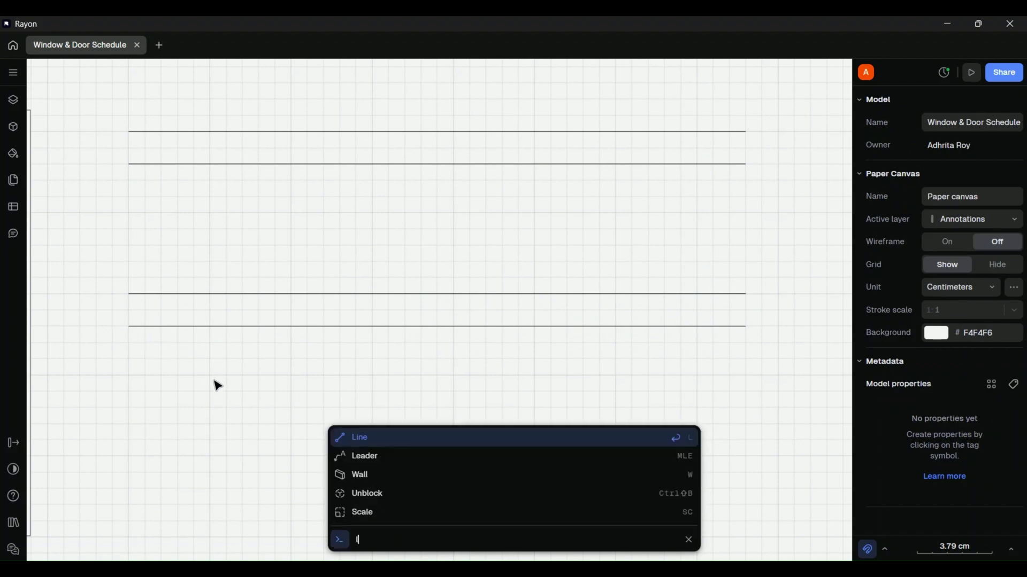
key("Return")
left_click(746, 359)
left_click(128, 359)
key("Escape")
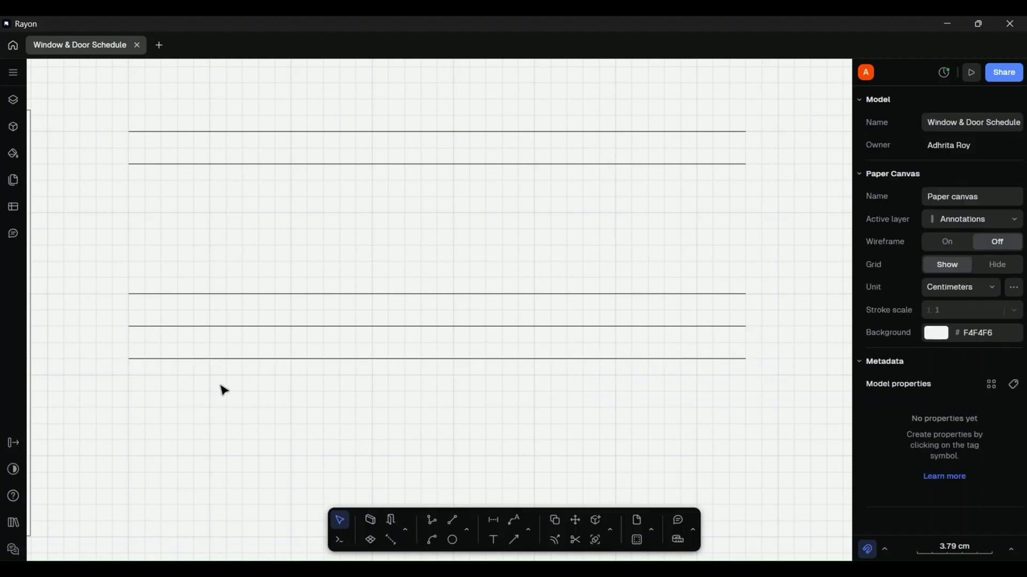
key("l")
key("Return")
left_click(745, 391)
left_click(129, 391)
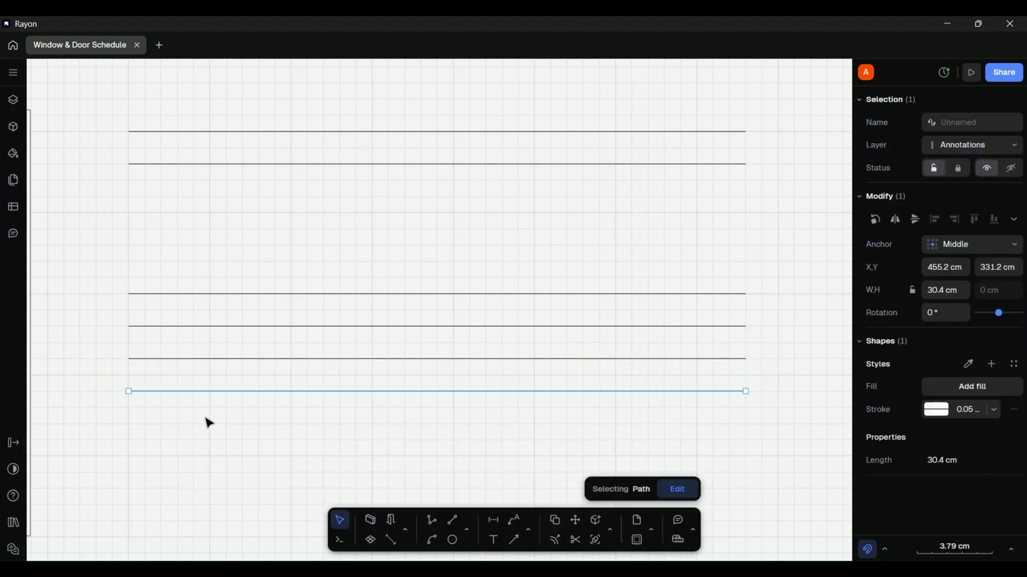
- Add three more 30.4 cm horizontal lines below the last one, each spaced two grid cells apart
key("ctrl+d")
key("Escape")
key("ctrl+v")
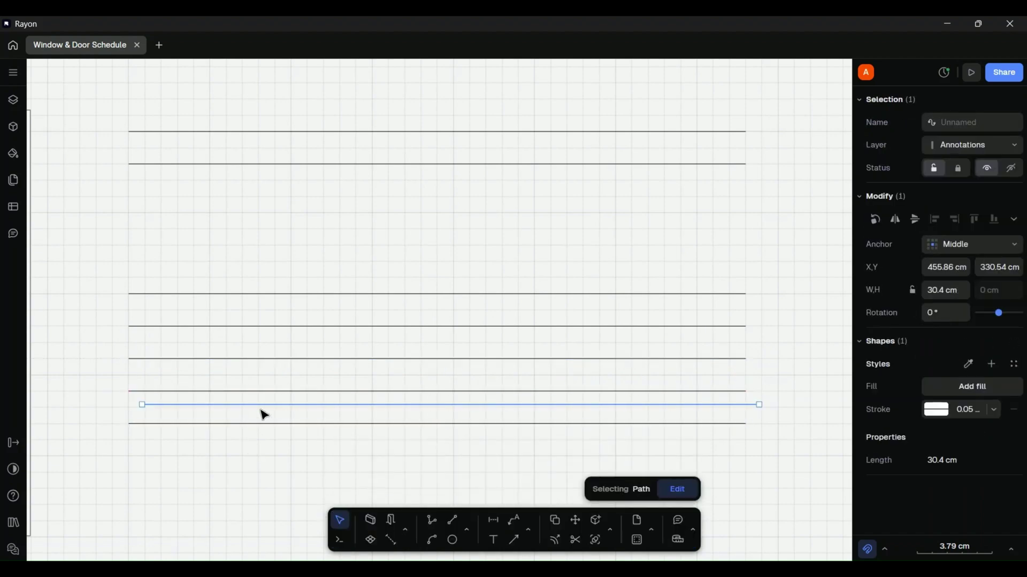
left_click_drag(264, 413, 246, 454)
key("Escape")
key("ctrl+v")
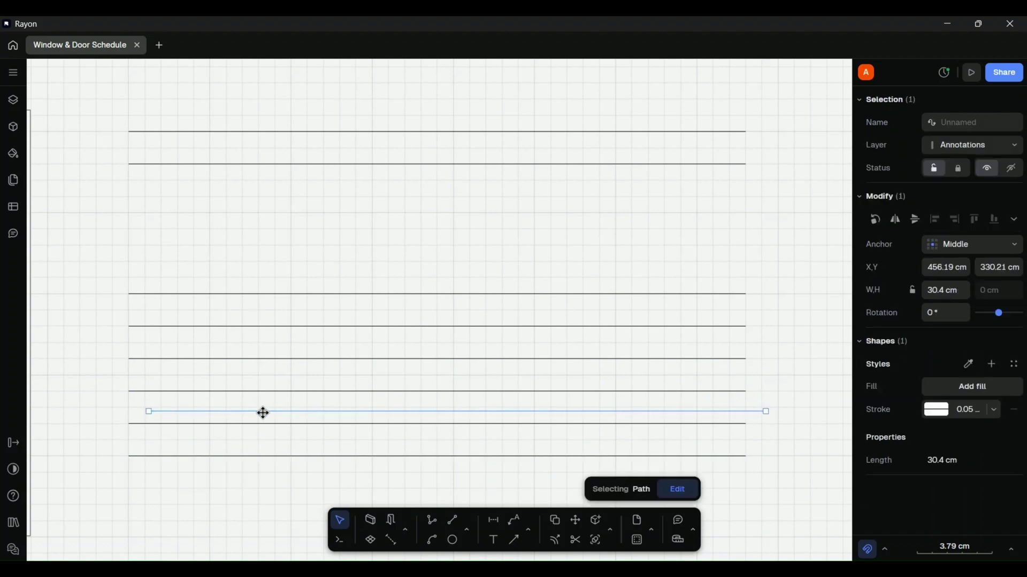
left_click_drag(260, 412, 239, 489)
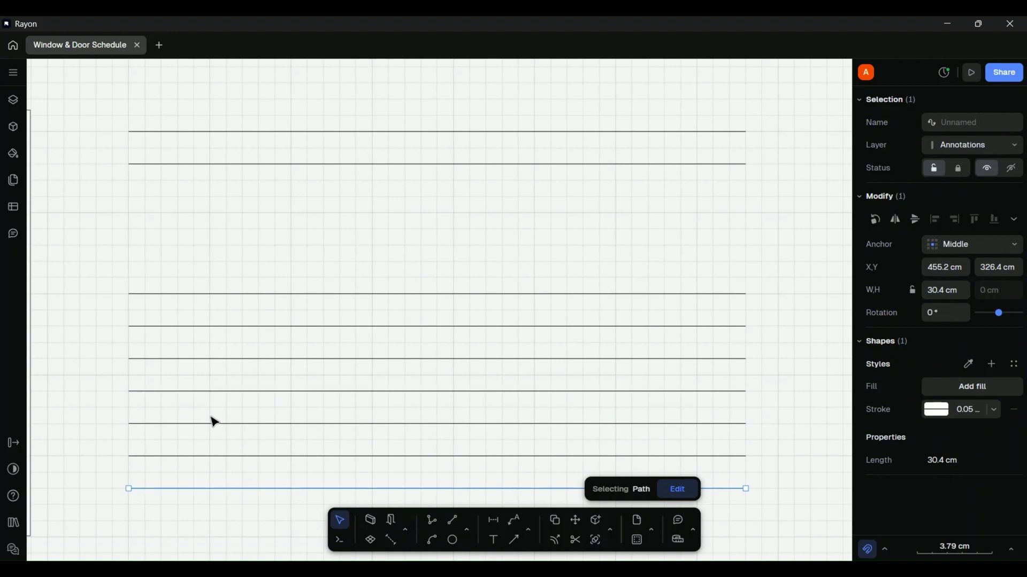
- Close both sides of the table with 17.6 cm vertical lines joining the ends of the first and last horizontal lines
key("l")
left_click(128, 131)
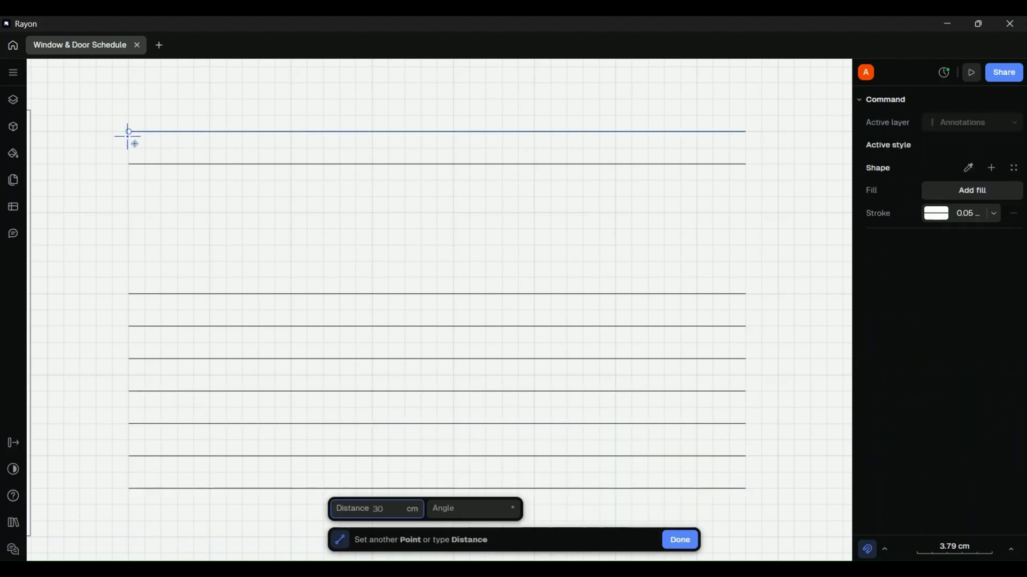
left_click(128, 489)
key("Escape")
key("l")
left_click(746, 131)
left_click(746, 488)
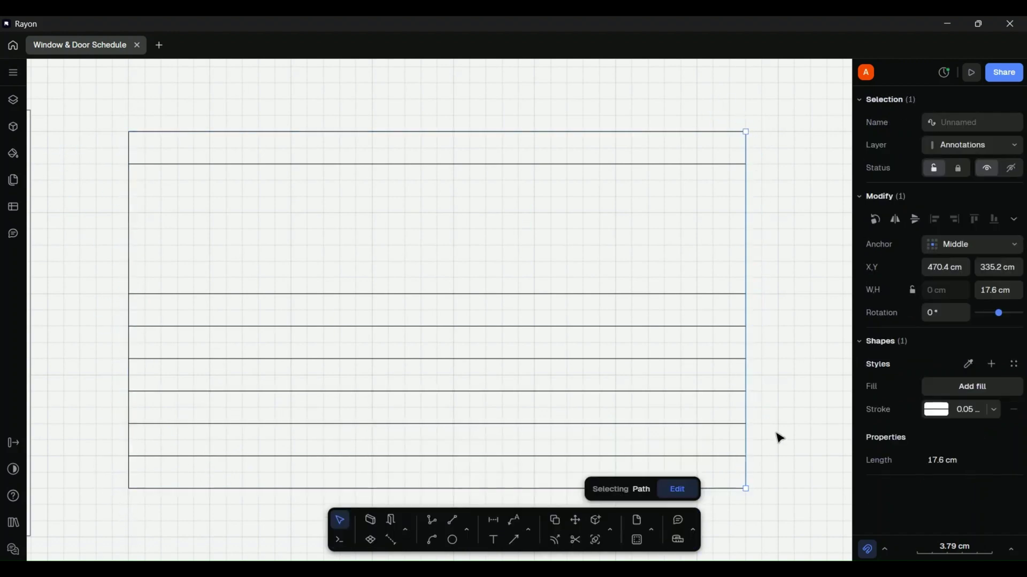
key("Escape")
- Draw a full-height vertical divider two grid cells in from the table's left edge to form the label column
key("l")
left_click(161, 131)
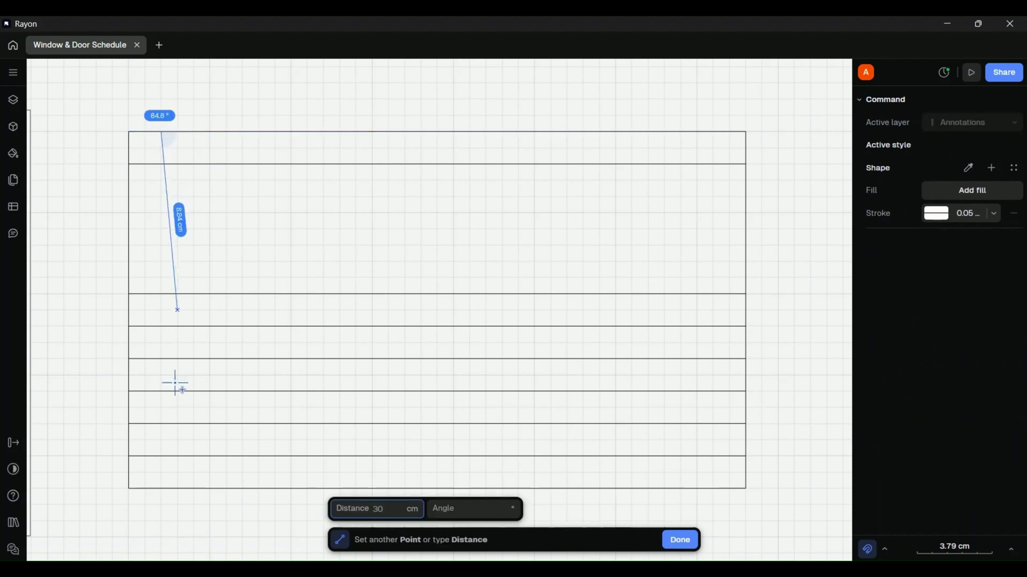
left_click(161, 488)
key("Escape")
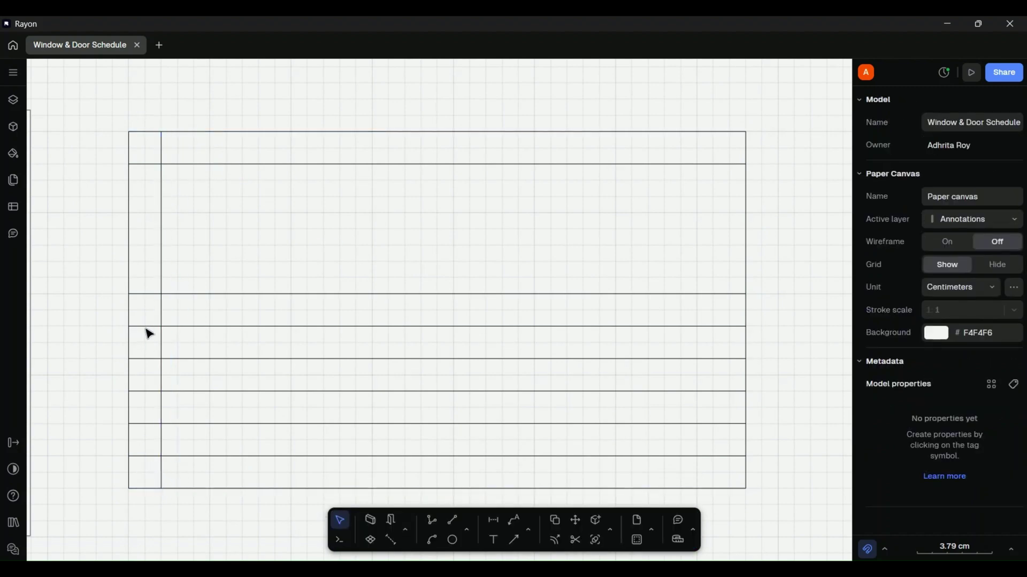
- Shorten the fourth and fifth horizontal lines so they start at the label column's divider instead of the table's left edge
left_click(147, 327)
left_click(148, 359, "shift")
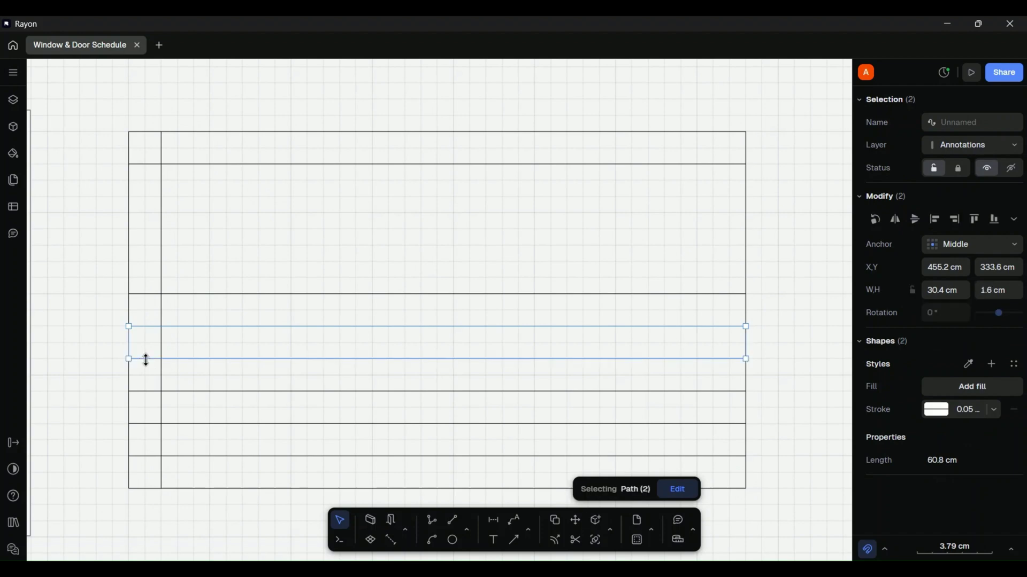
left_click(149, 392, "shift")
left_click_drag(129, 358, 128, 391)
left_click(165, 396)
left_click(161, 391)
left_click(107, 395)
- Draw a vertical line down the middle of the label column, from the third to the sixth horizontal line
key("l")
left_click(145, 294)
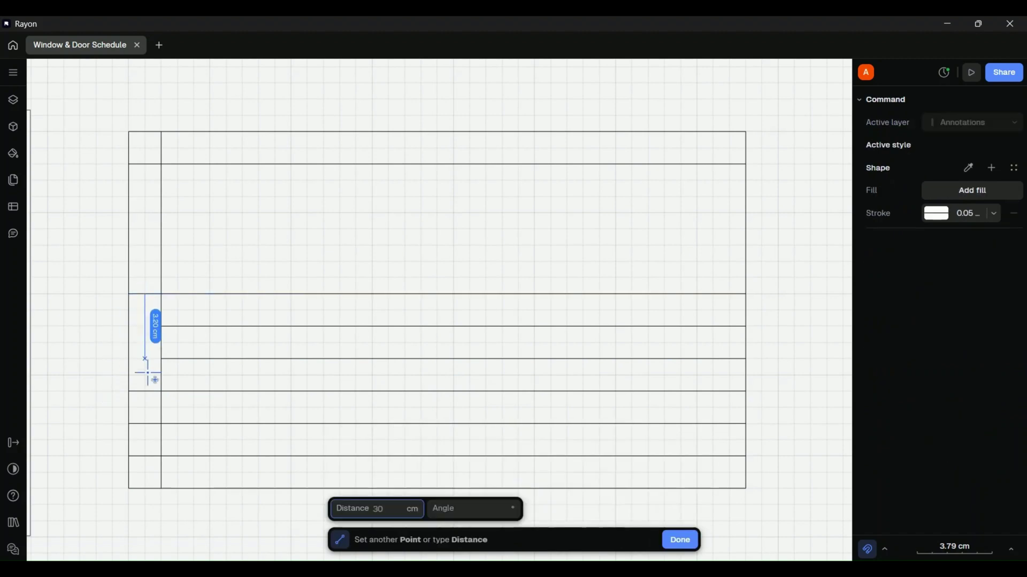
left_click(145, 391)
key("Escape")
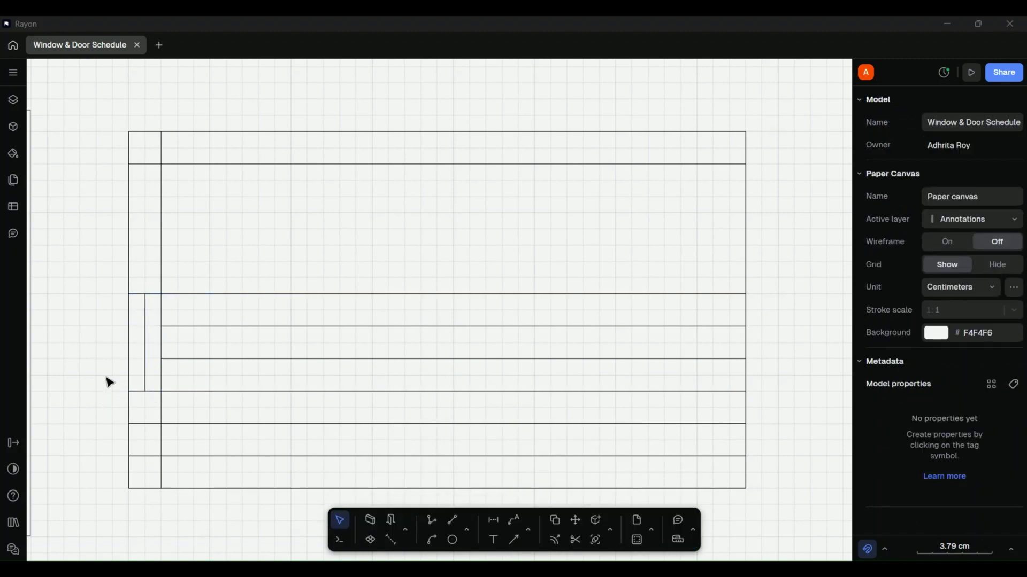
- Draw a diagonal across the label cell below the split rows and extend the two shortened lines back to the narrow divider
key("l")
left_click(128, 424)
left_click(161, 392)
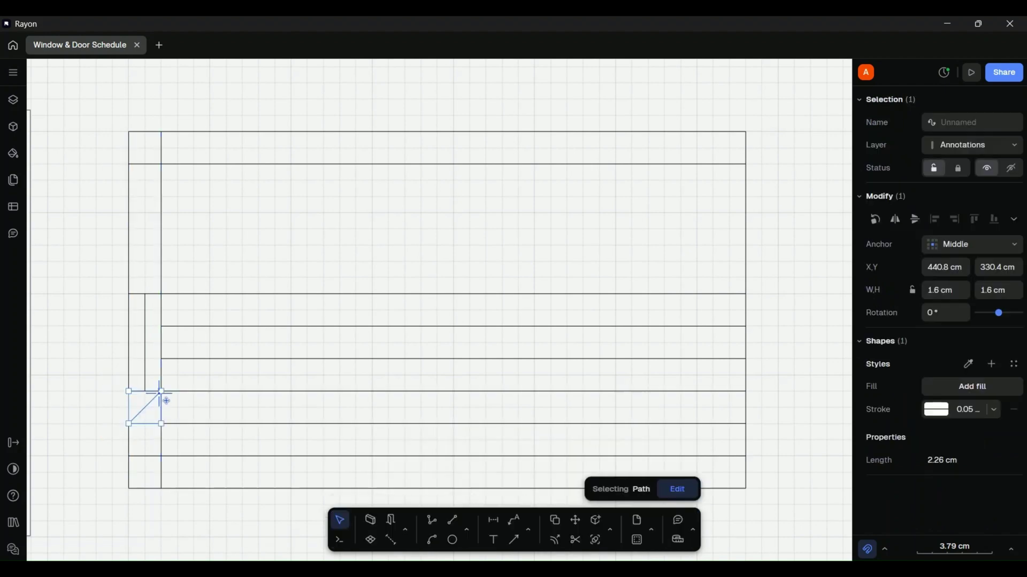
key("Escape")
left_click(194, 326)
left_click(194, 359, "shift")
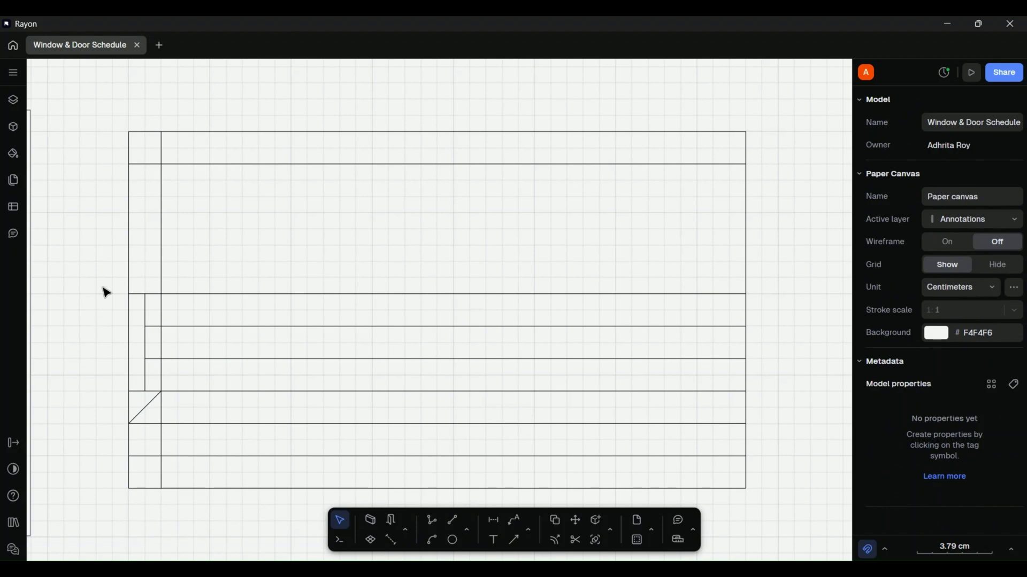
- Add two full-height column dividers, one ten grid cells past the label column and a copy thirteen cells further right
key("l")
left_click(330, 132)
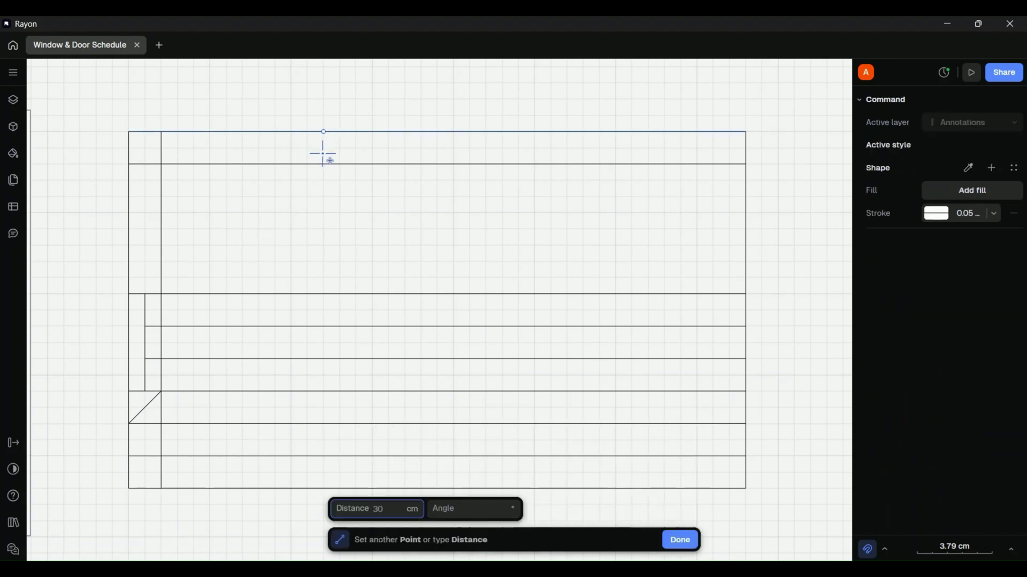
left_click(330, 488)
left_click_drag(330, 227, 537, 226)
key("Escape")
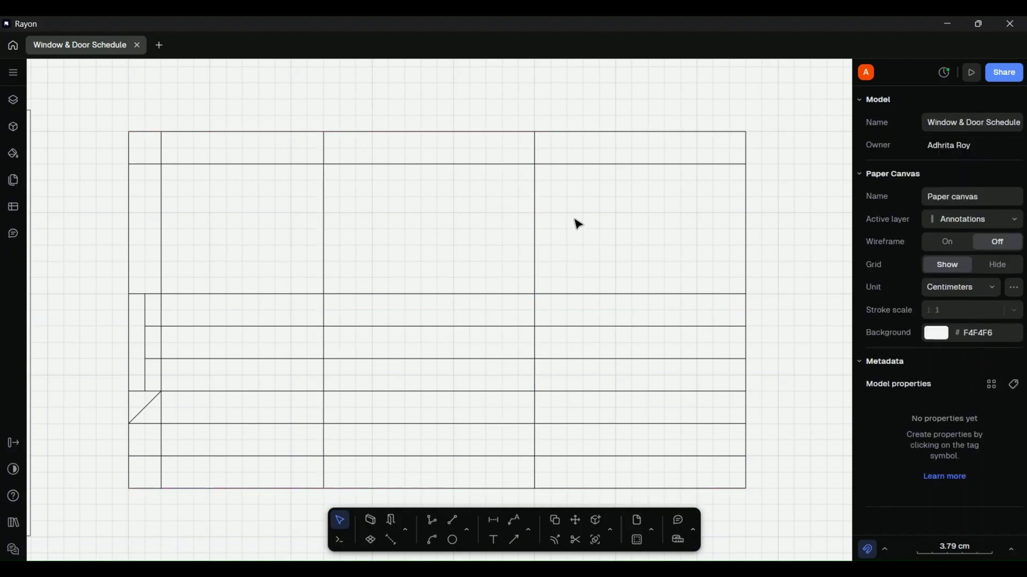
- Draw a short vertical divider through the header row, two grid cells before the end of the first window column
key("l")
left_click(290, 132)
left_click(291, 164)
key("Escape")
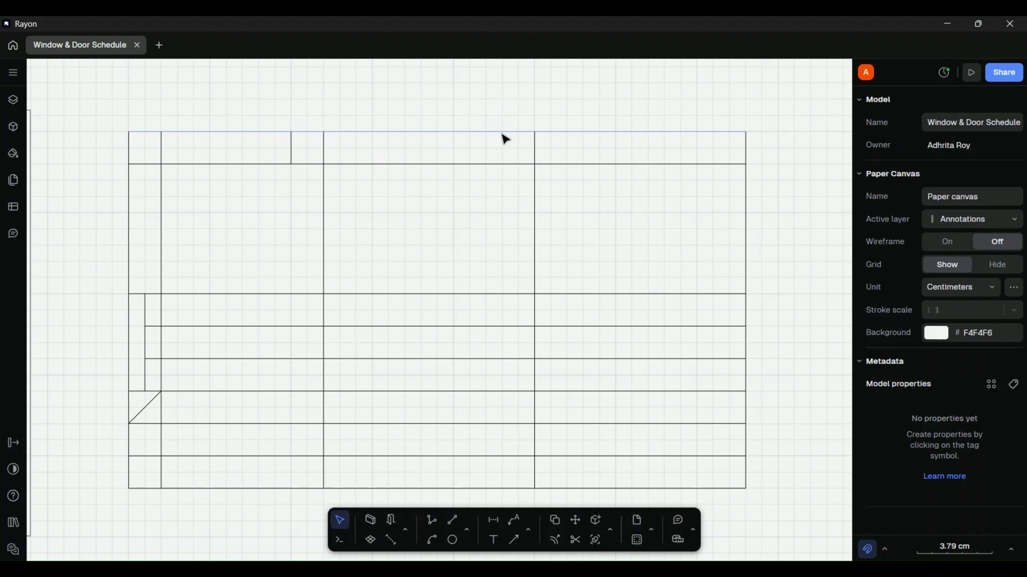
key("l")
left_click(501, 132)
left_click(502, 147)
key("Escape")
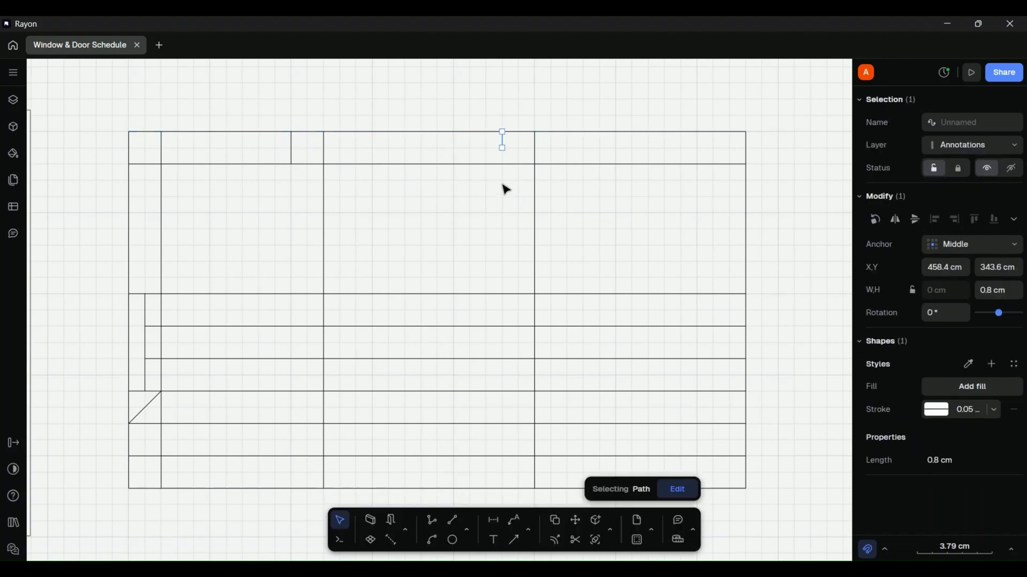
- Draw matching header-row dividers two grid cells before the ends of the second and third window columns
key("l")
left_click(502, 132)
left_click(502, 164)
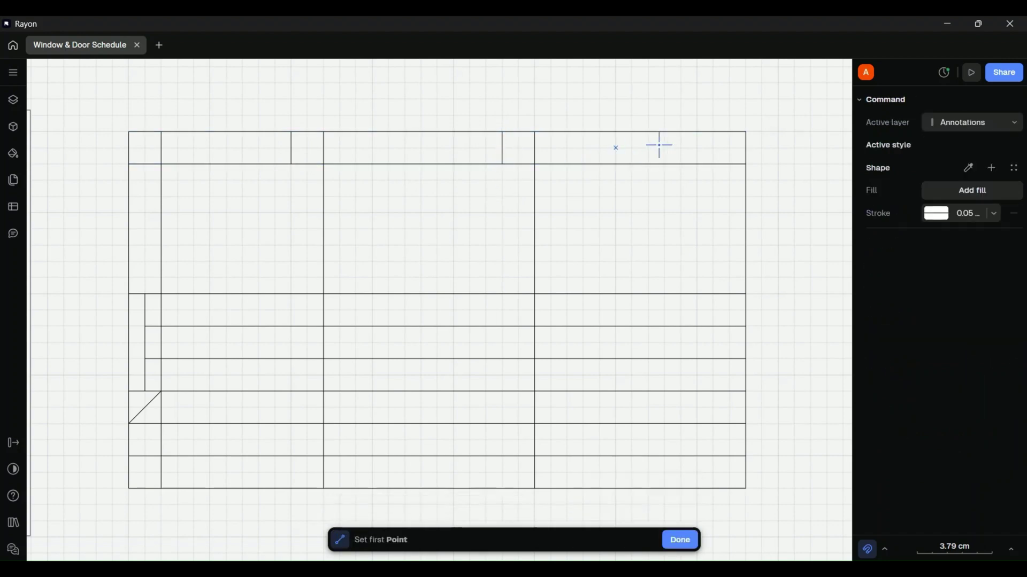
left_click(713, 133)
left_click(713, 164)
key("Escape")
key("Escape")
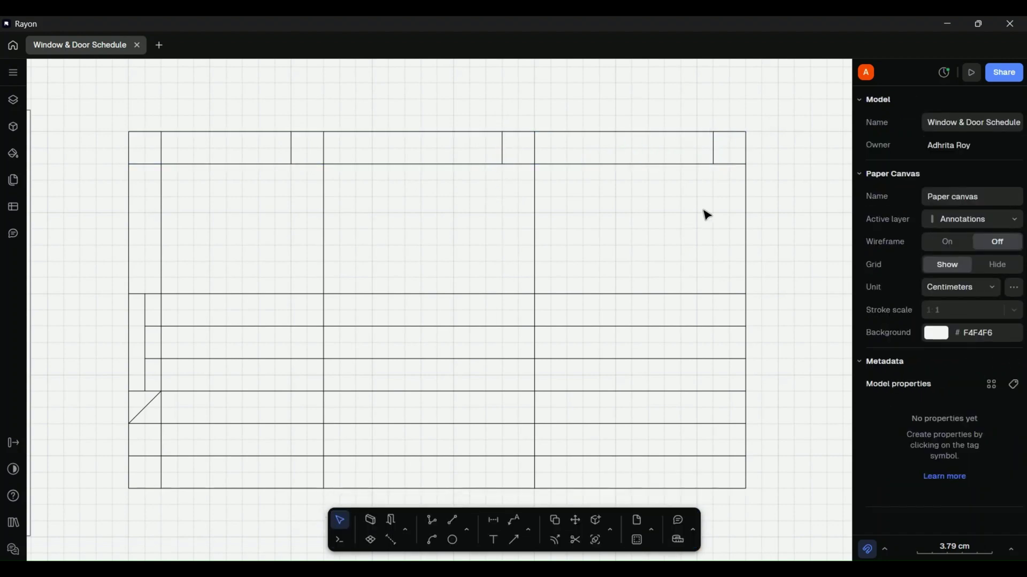
- Select all the table lines and apply the 0.05 mm vermilion style sampled from the finished schedule's frame
middle_click_drag(583, 216, 573, 197)
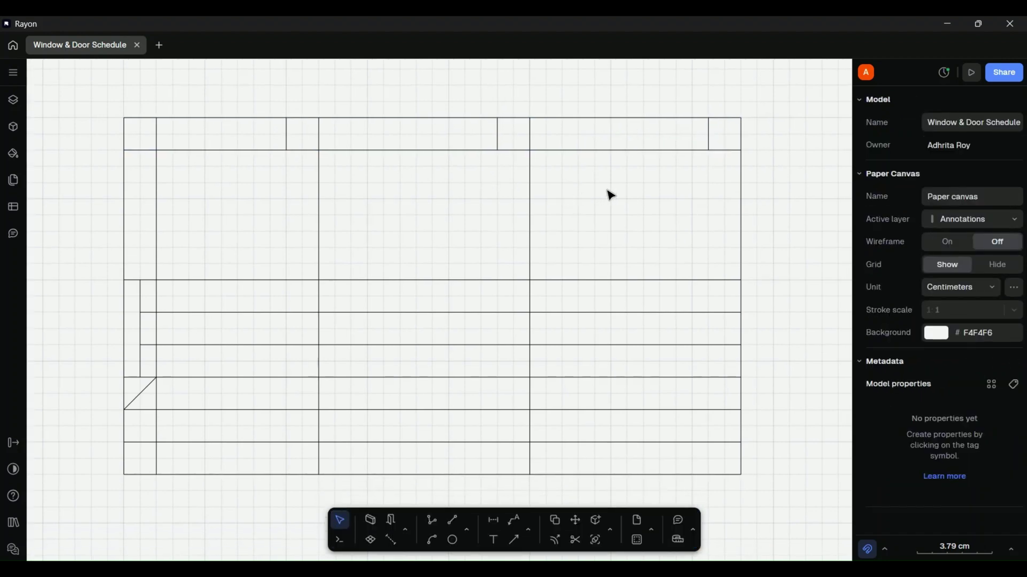
scroll(623, 204, "down", 3)
left_click_drag(722, 147, 315, 378)
left_click(968, 364)
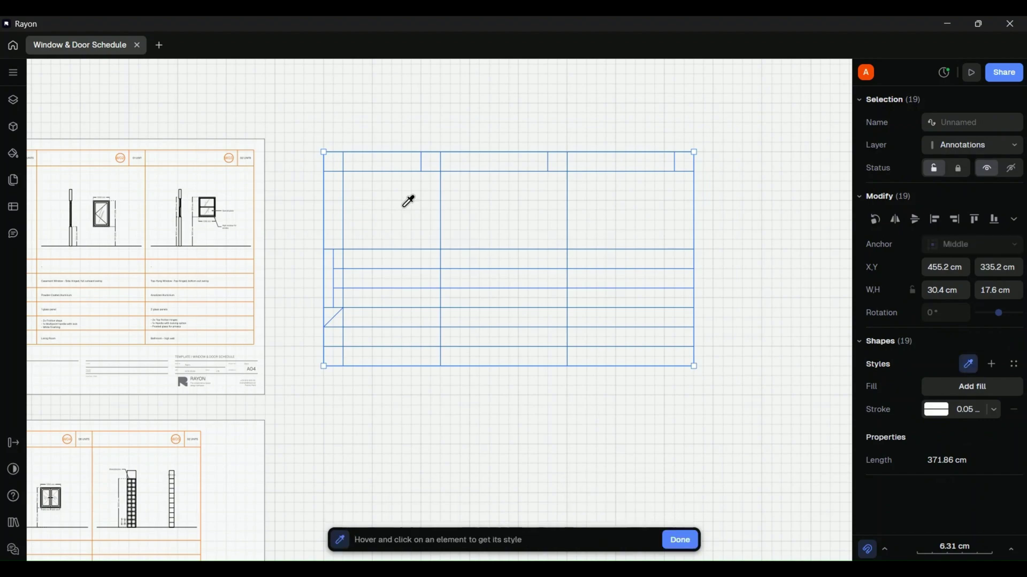
scroll(257, 190, "up", 6)
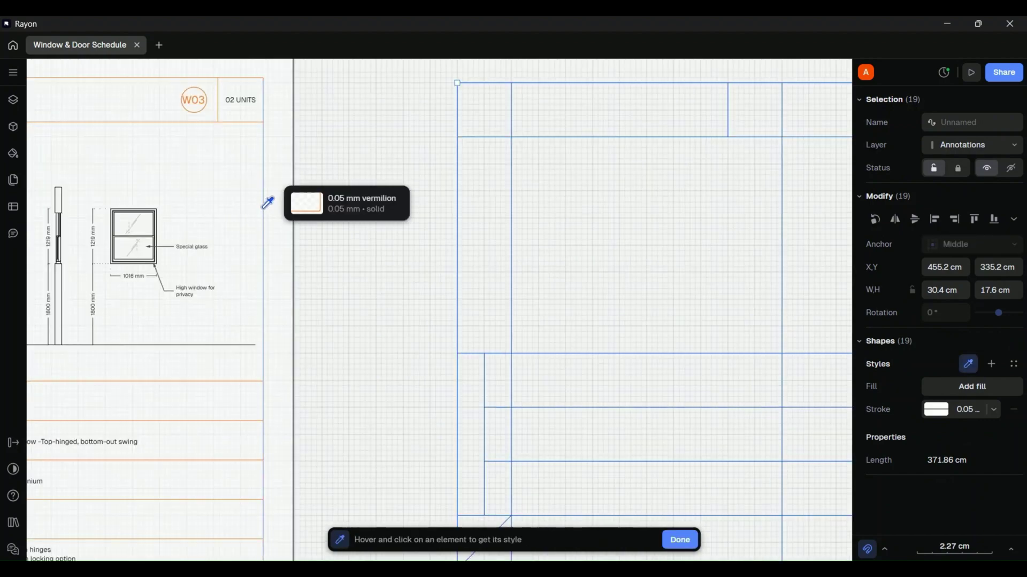
left_click(265, 208)
key("Escape")
- Group all the lines of the schedule table into one object
scroll(282, 215, "down", 3)
middle_click_drag(711, 308, 530, 288)
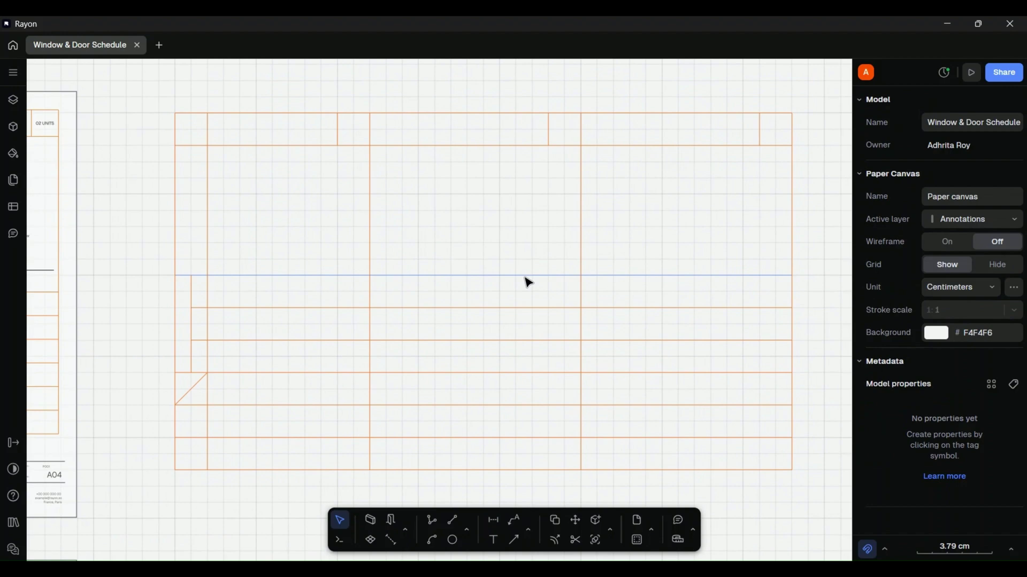
left_click_drag(822, 103, 152, 441)
left_click_drag(140, 489, 142, 490)
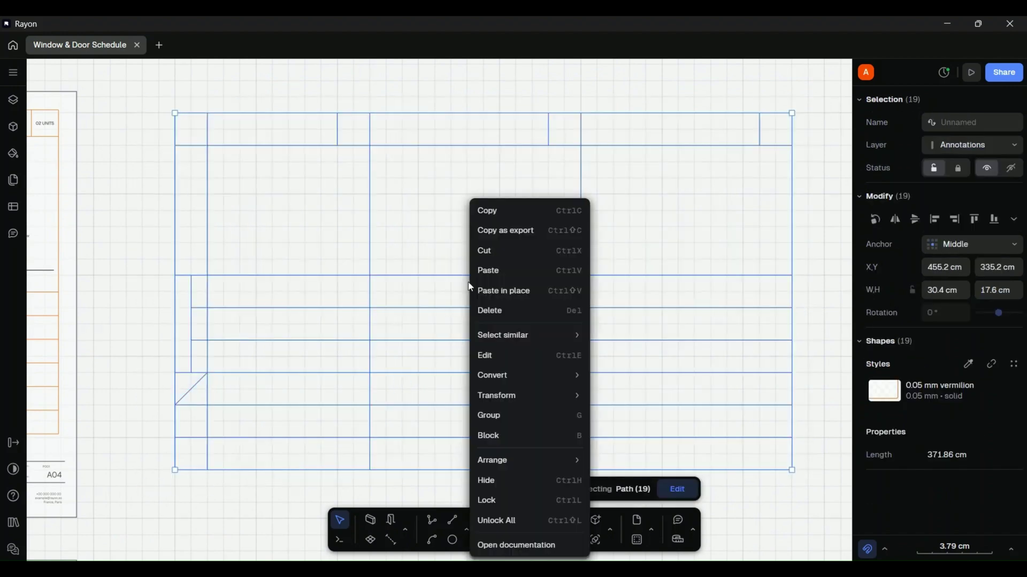
right_click(464, 284)
left_click(525, 416)
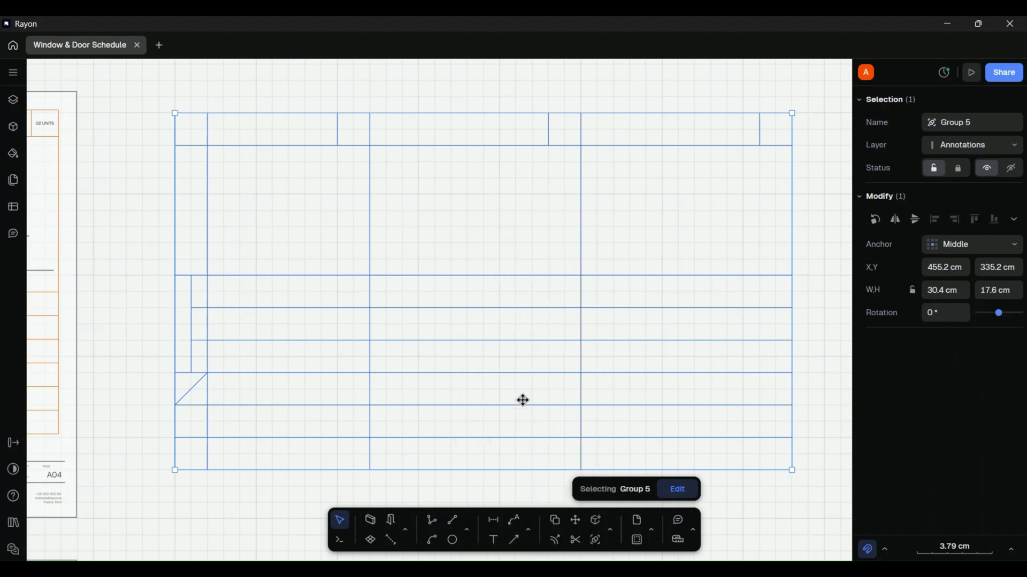
left_click(476, 95)
- Copy the grouped table and place the duplicate to the right of the original
left_click(457, 149)
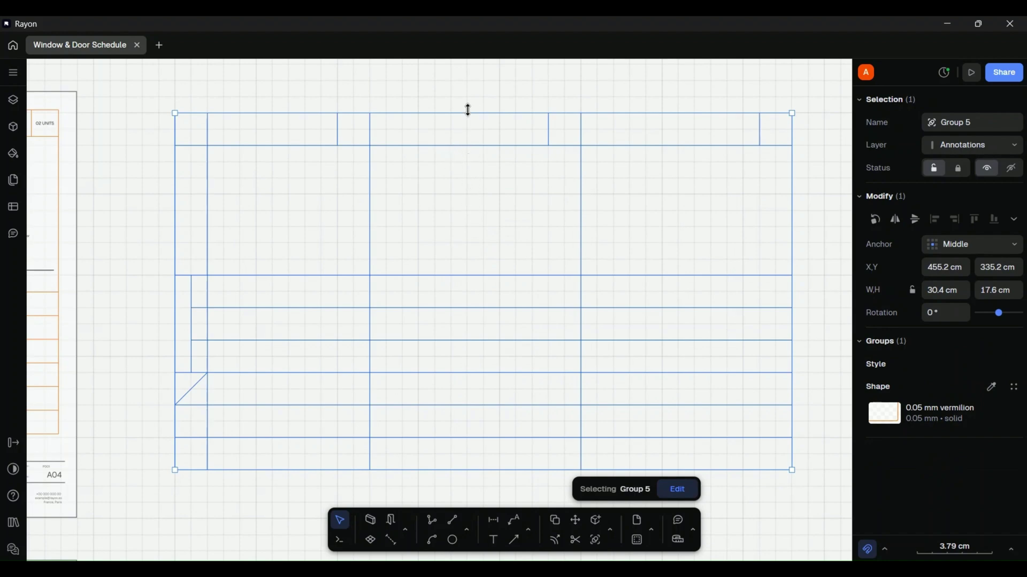
key("Escape")
middle_click_drag(523, 165, 396, 188)
scroll(396, 188, "down", 3)
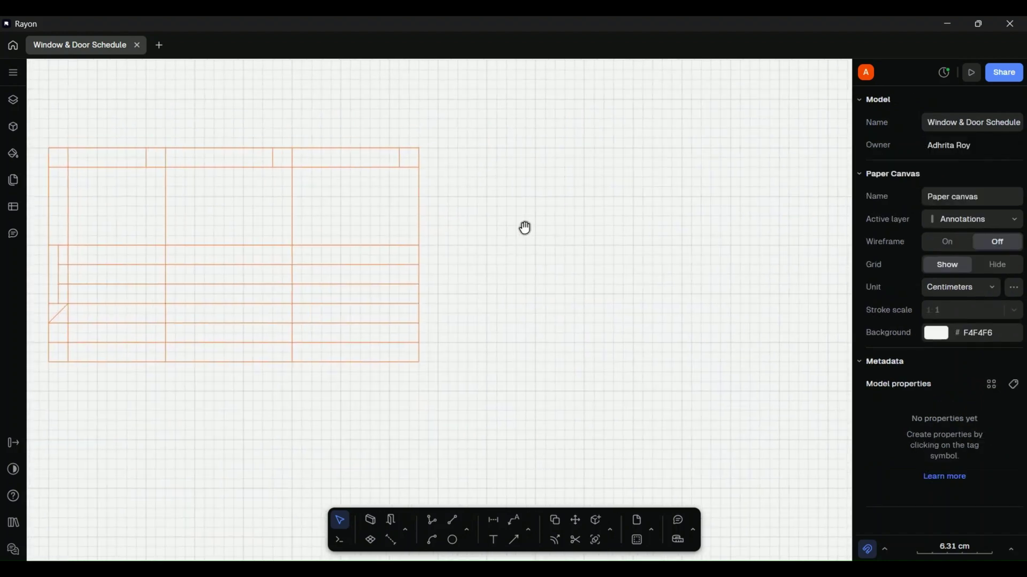
middle_click_drag(525, 228, 519, 229)
key("ctrl+v")
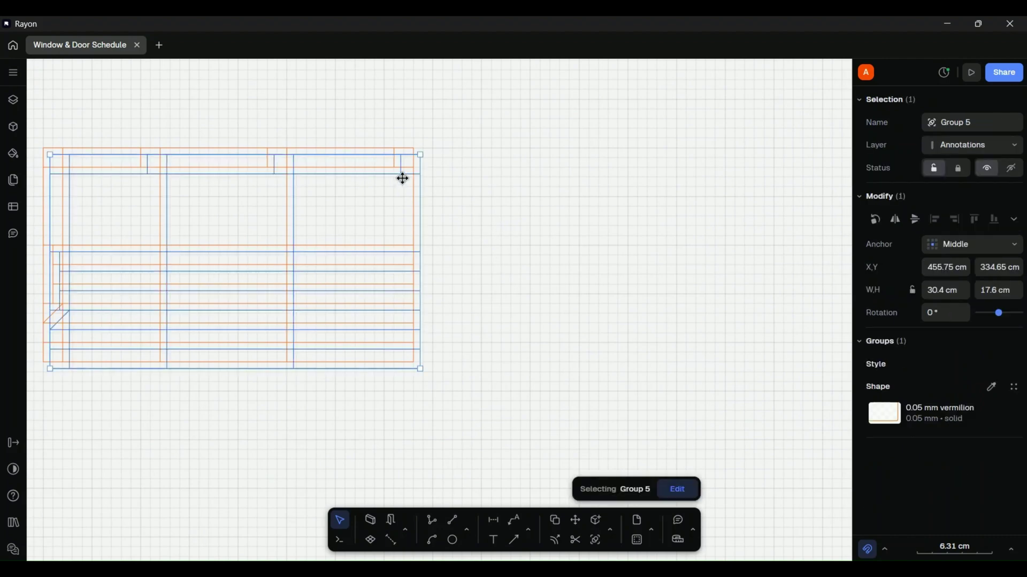
left_click_drag(361, 162, 784, 158)
left_click(663, 113)
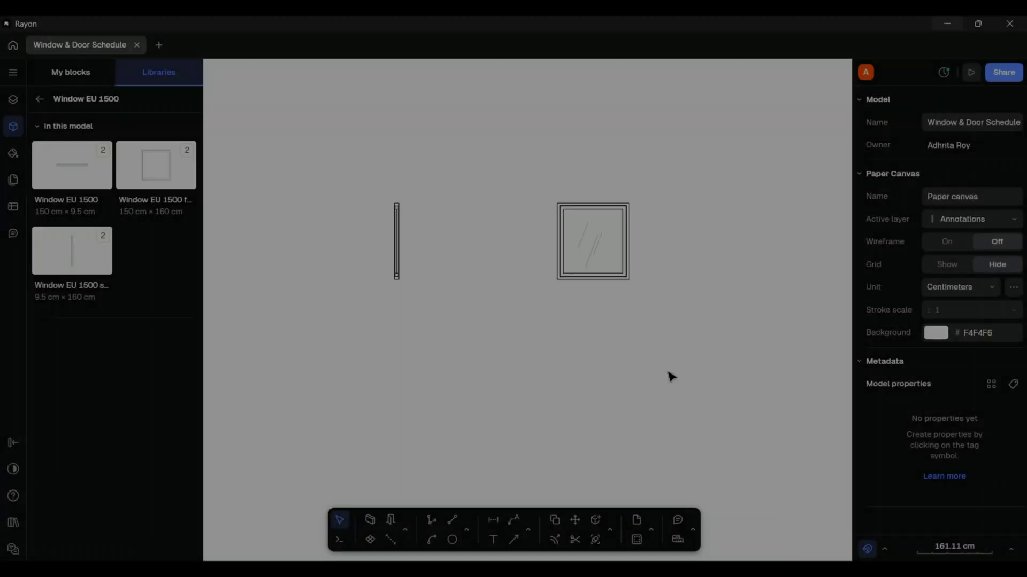
- Draw a 120 cm vertical line down from the front-view window's lower right corner and a ground line about 802 cm long through its end
key("l")
left_click(629, 280)
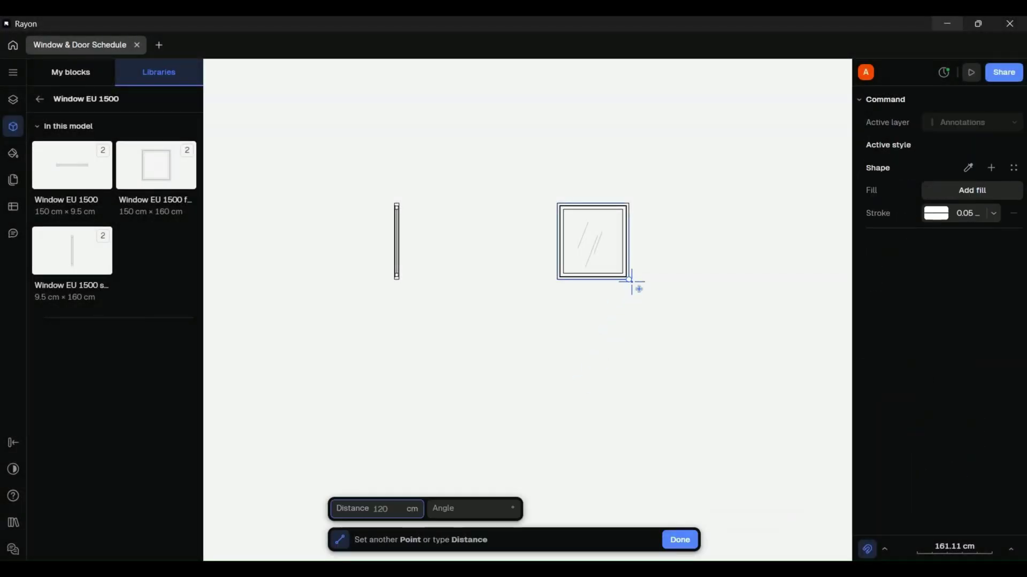
key("Return")
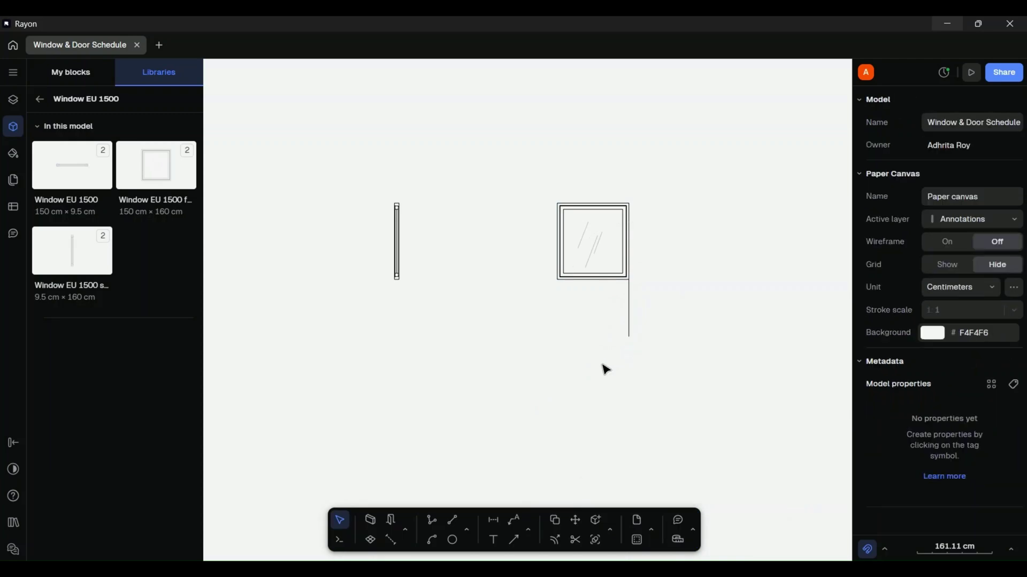
key("l")
left_click(720, 337)
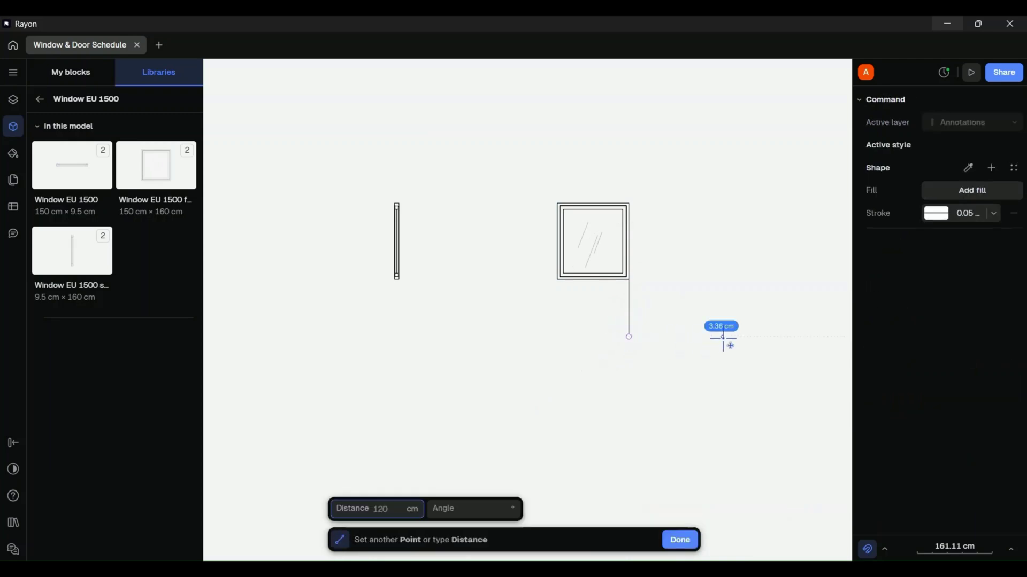
left_click(338, 336)
key("Return")
key("Escape")
- Copy the ground line to the window's bottom and top edges, and delete the 120 cm vertical helper line
left_click(465, 338)
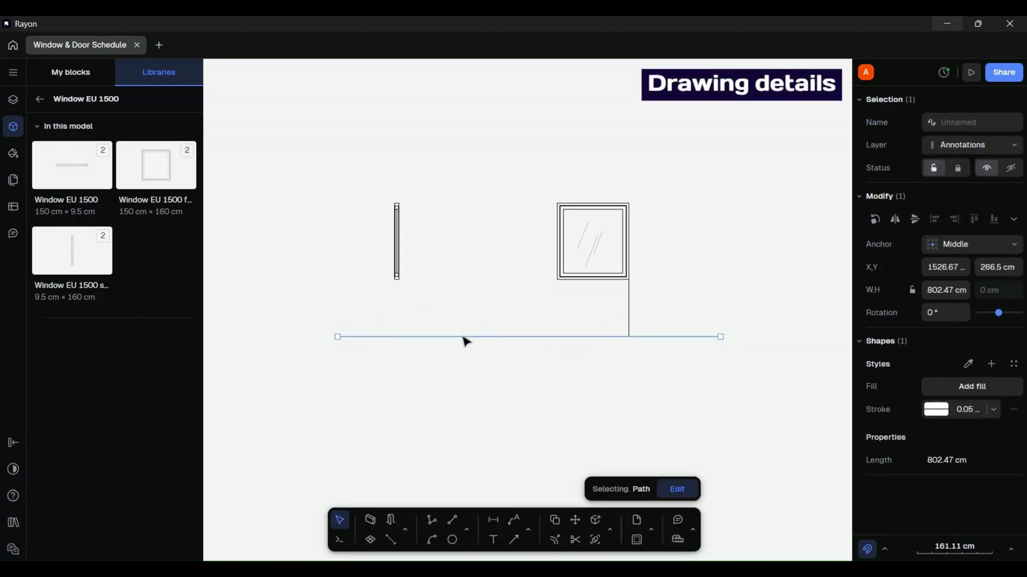
left_click_drag(464, 337, 458, 281, "alt")
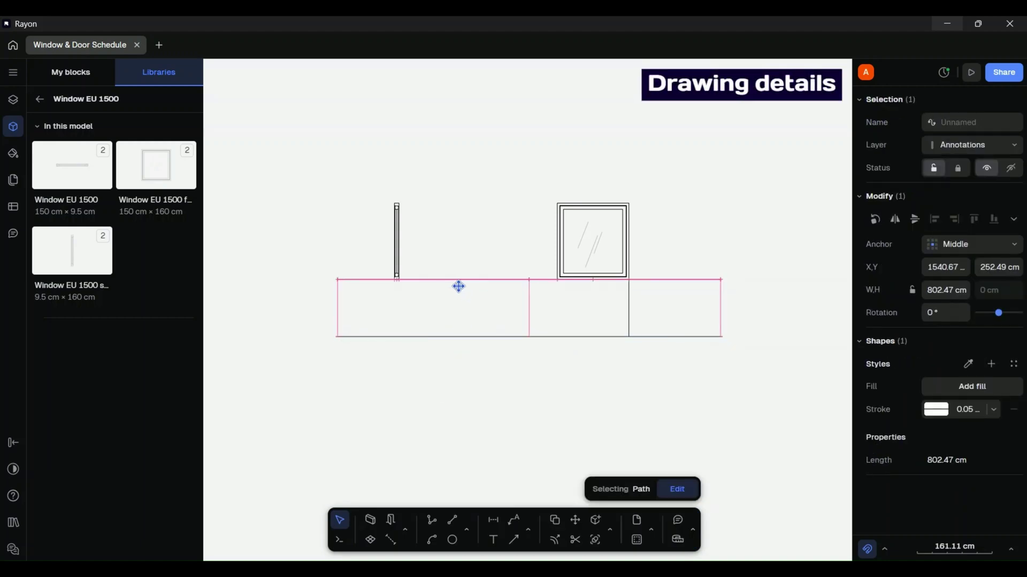
left_click(460, 313)
left_click_drag(465, 337, 452, 204, "alt")
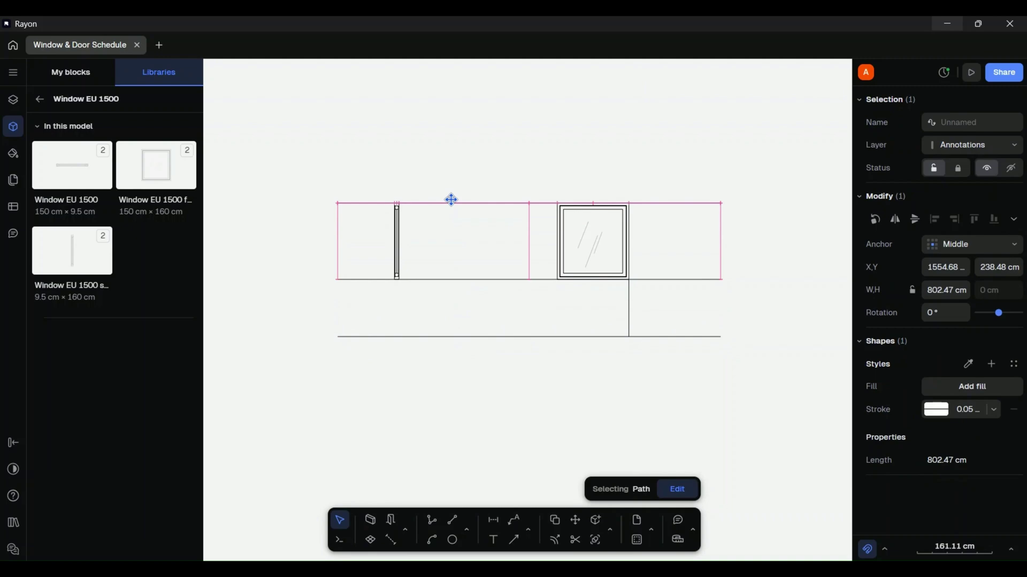
left_click(456, 319)
left_click(629, 314)
key("Delete")
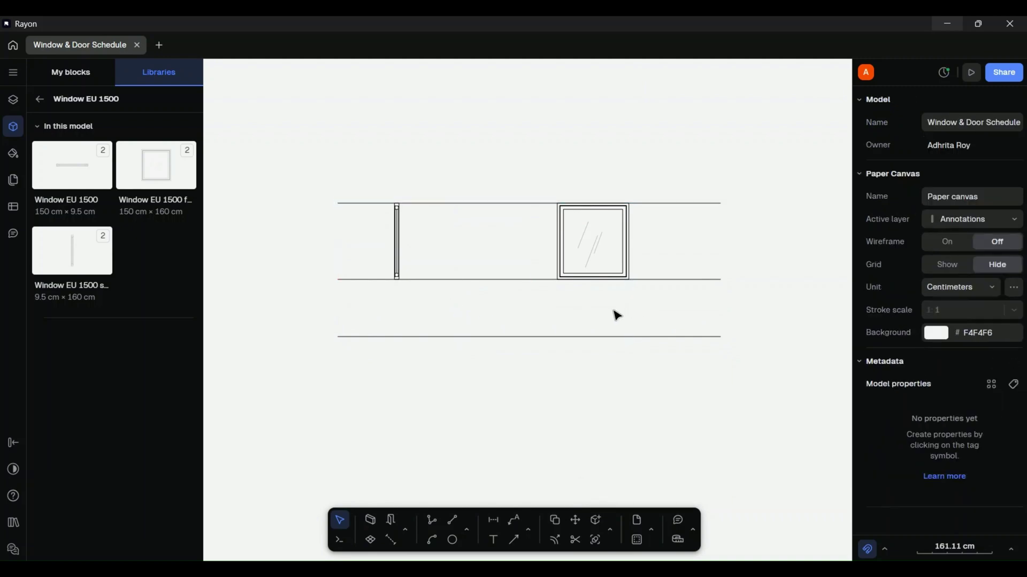
- Draw a path starting near the ground line's right end, rising 110 cm and running about 395 cm left below the front-view window
key("p")
left_click(710, 337)
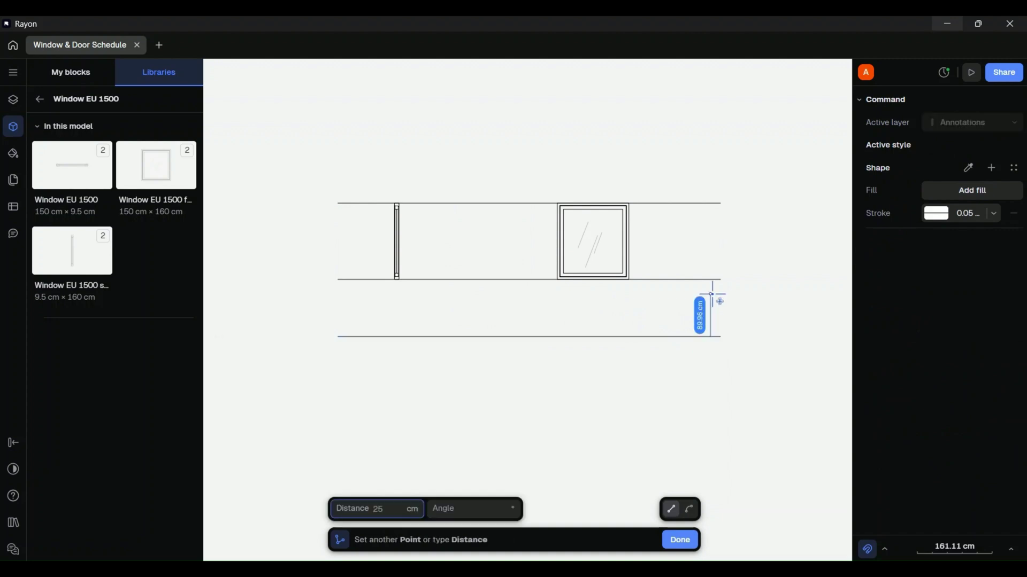
type("110")
key("Return")
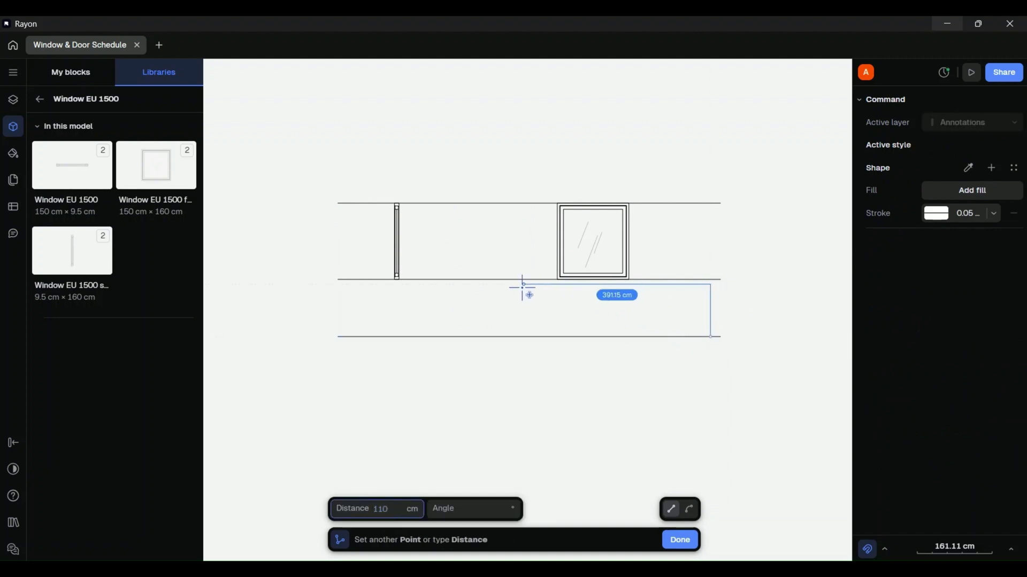
double_click(522, 284)
left_click(527, 284)
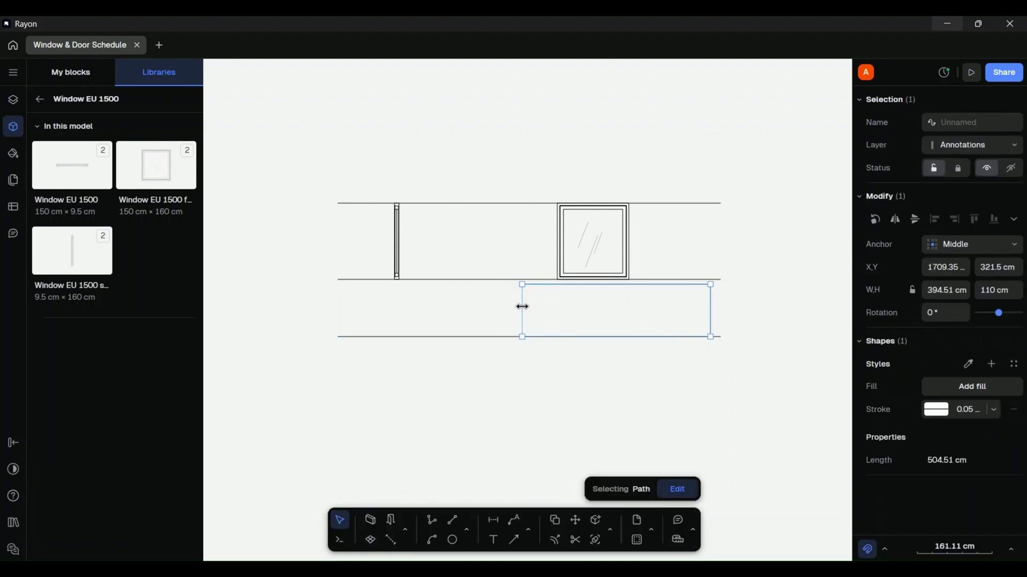
left_click(481, 310)
- Draw a horizontal line about 415 cm long along the ground under the new path and move it slightly above the ground line
key("p")
left_click(710, 336)
type("120")
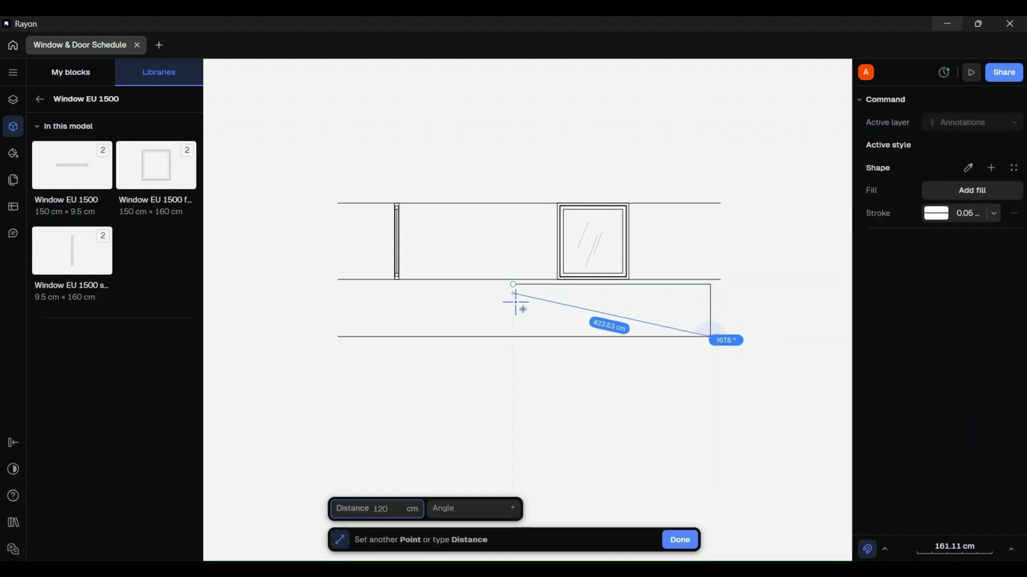
double_click(515, 337)
left_click(549, 338)
scroll(603, 328, "up", 5)
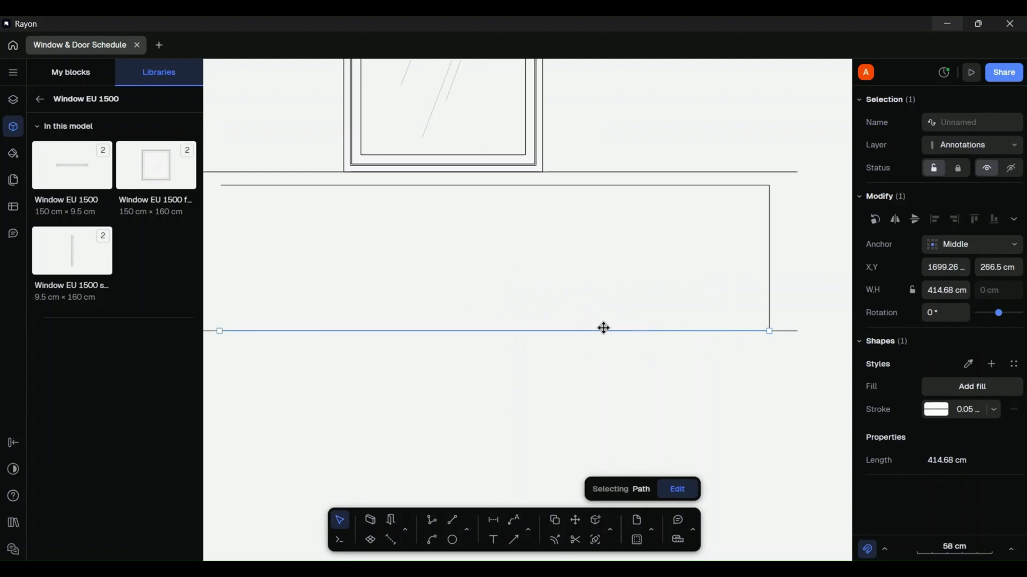
left_click_drag(602, 328, 603, 311)
key("Escape")
- Draw a 15 cm wide wall section between the ground and window-bottom lines and centre it under the side-view window
scroll(644, 355, "down", 5)
scroll(423, 338, "up", 3)
key("p")
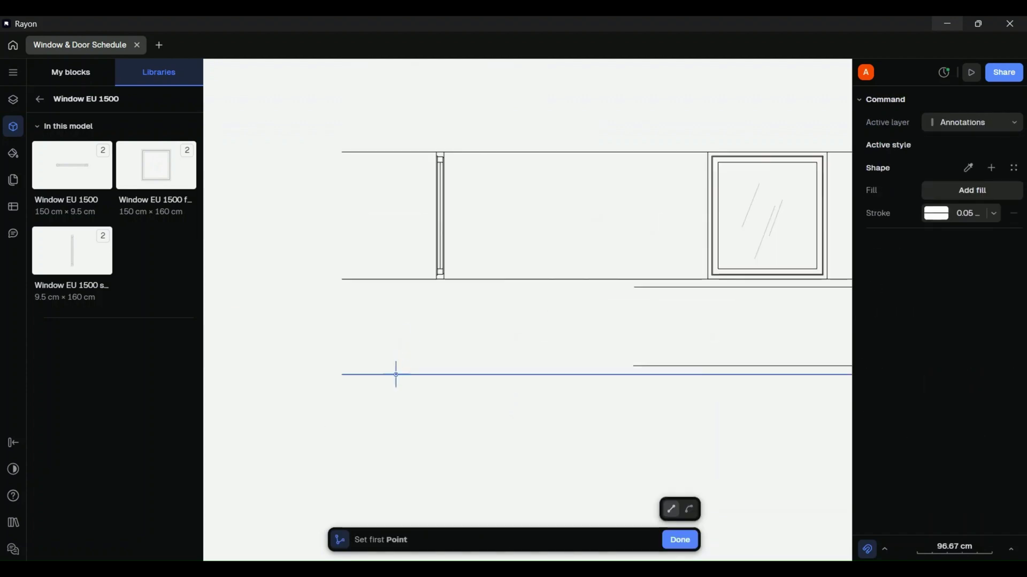
left_click(395, 375)
left_click(396, 279)
key("Return")
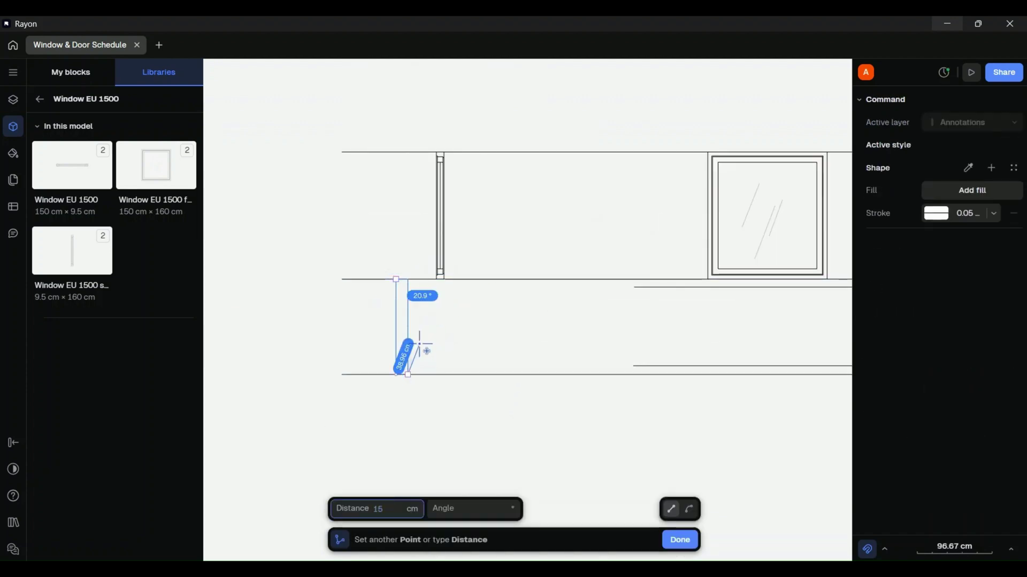
double_click(407, 374)
scroll(411, 296, "up", 5)
left_click_drag(385, 291, 486, 291)
key("Escape")
scroll(465, 348, "down", 3)
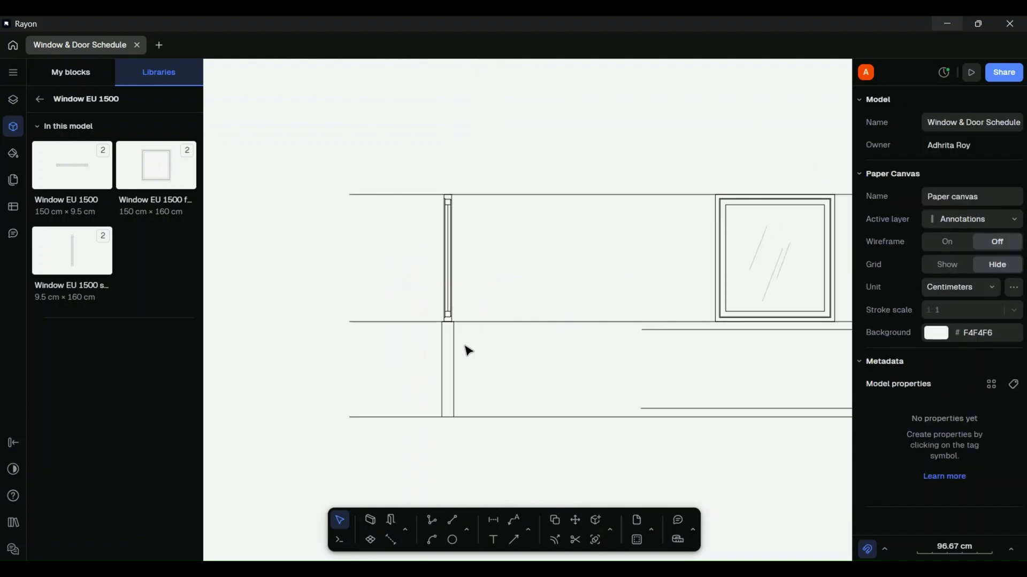
- Draw an open-topped wall section 15 cm wide and about 65 cm high, and centre it above the side-view window
scroll(442, 252, "up", 3)
key("p")
left_click(372, 197)
left_click(373, 283)
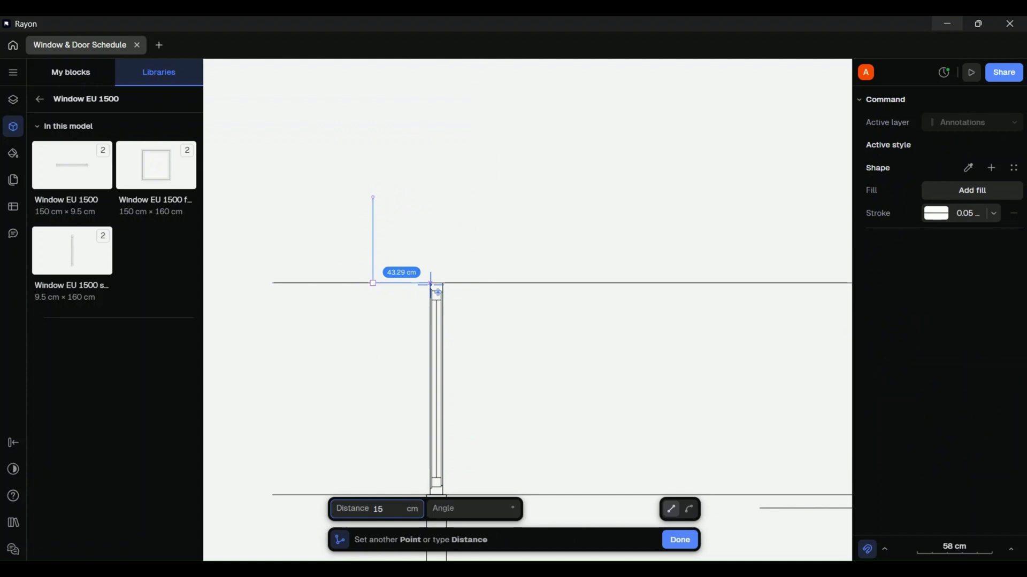
left_click(393, 283)
left_click(393, 197)
key("Return")
left_click_drag(384, 262, 435, 259)
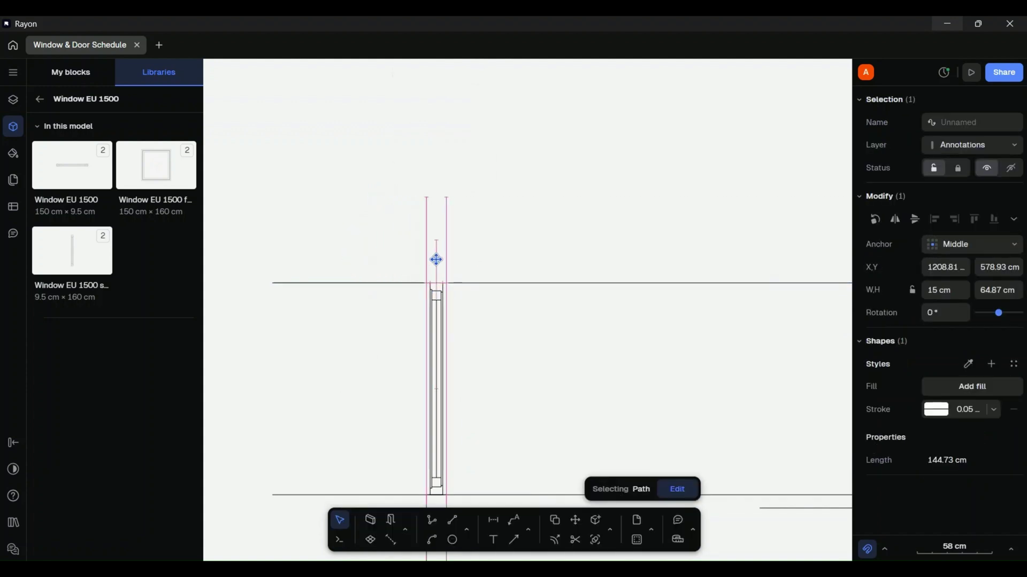
key("Escape")
- Draw the counter's 85 cm deep side profile against the lower wall section, matching the front counter's top and bottom heights
scroll(436, 287, "down", 3)
scroll(460, 351, "up", 3)
type("pl")
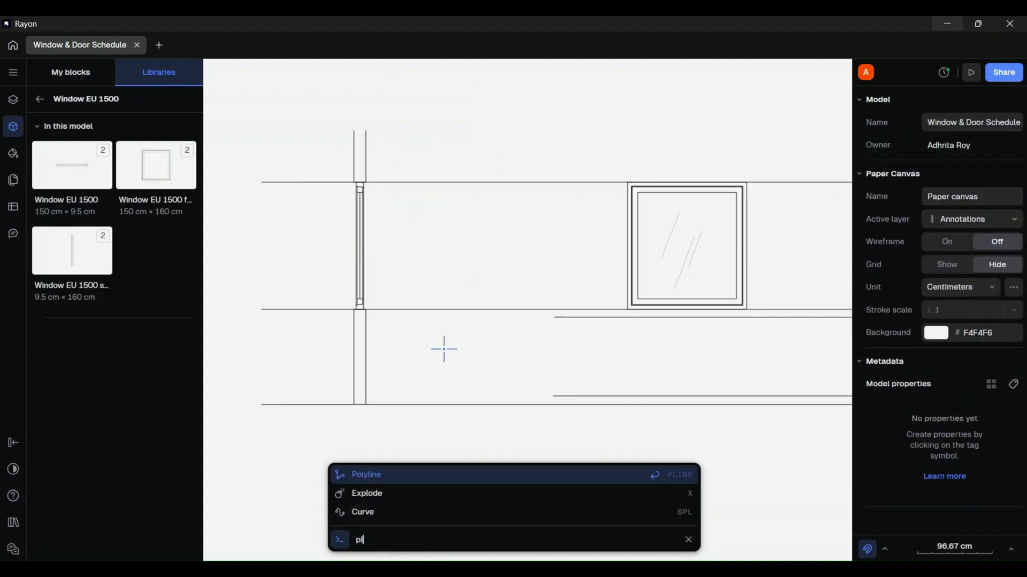
key("Return")
left_click(367, 318)
type("15")
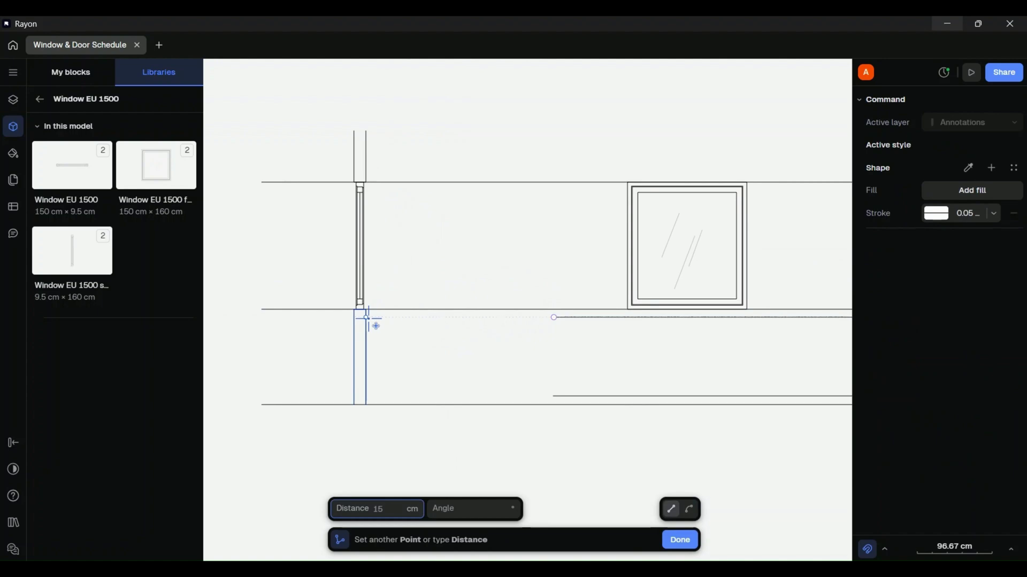
left_click(434, 318)
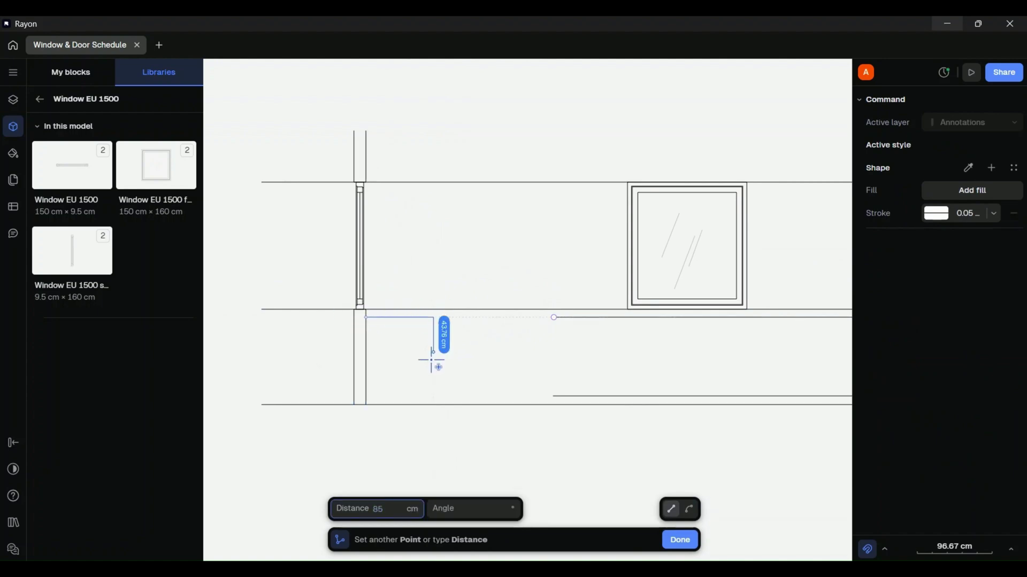
left_click(433, 397)
left_click(367, 396)
key("Return")
key("Escape")
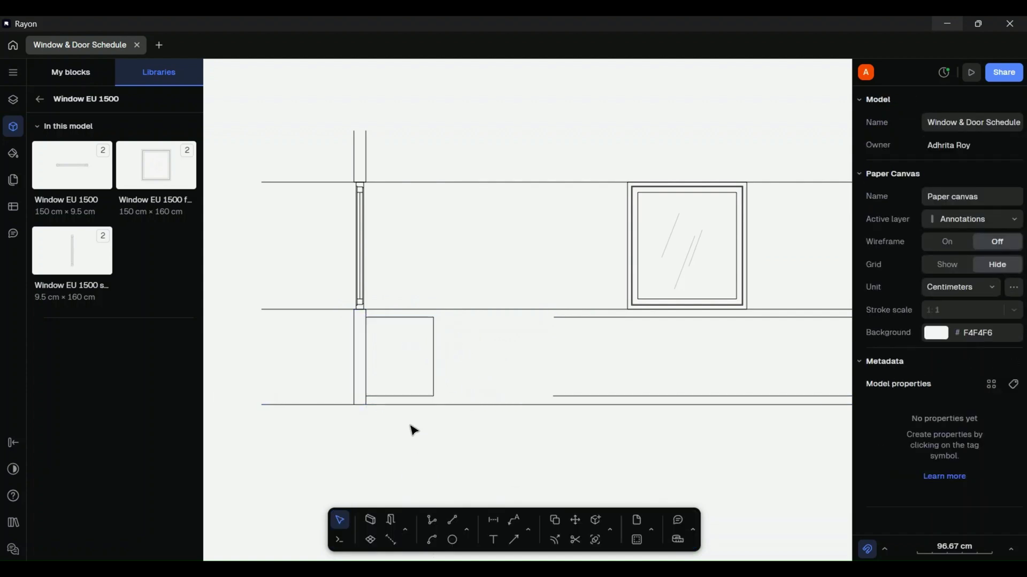
- Draw a short vertical base line from the side-view counter's underside, near its outer edge, down to the ground
key("Return")
left_click(427, 398)
key("Escape")
- Delete the two horizontal guide lines at the windows' top and bottom edges
scroll(422, 378, "down", 5)
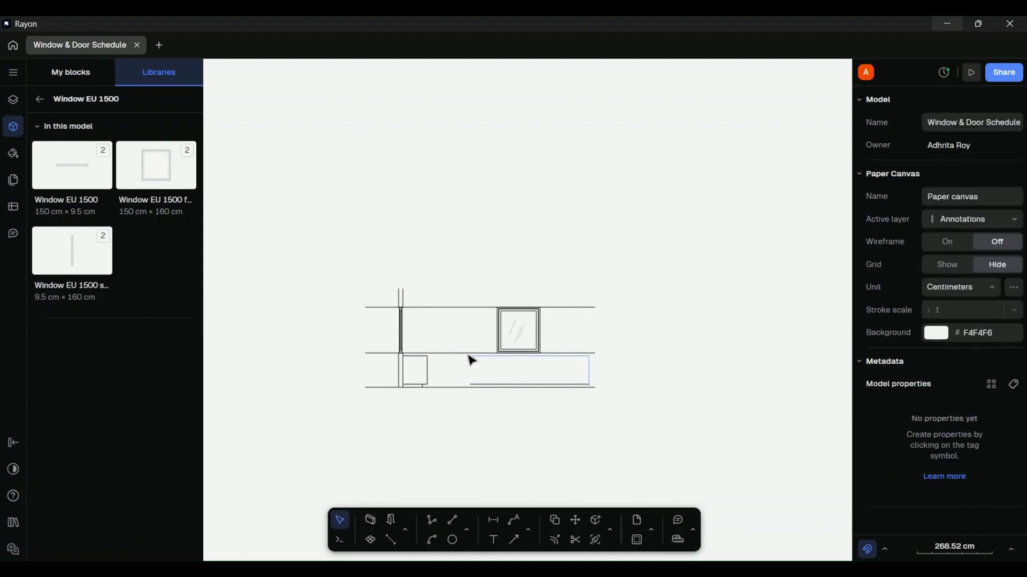
scroll(471, 360, "up", 3)
left_click(307, 269)
key("Delete")
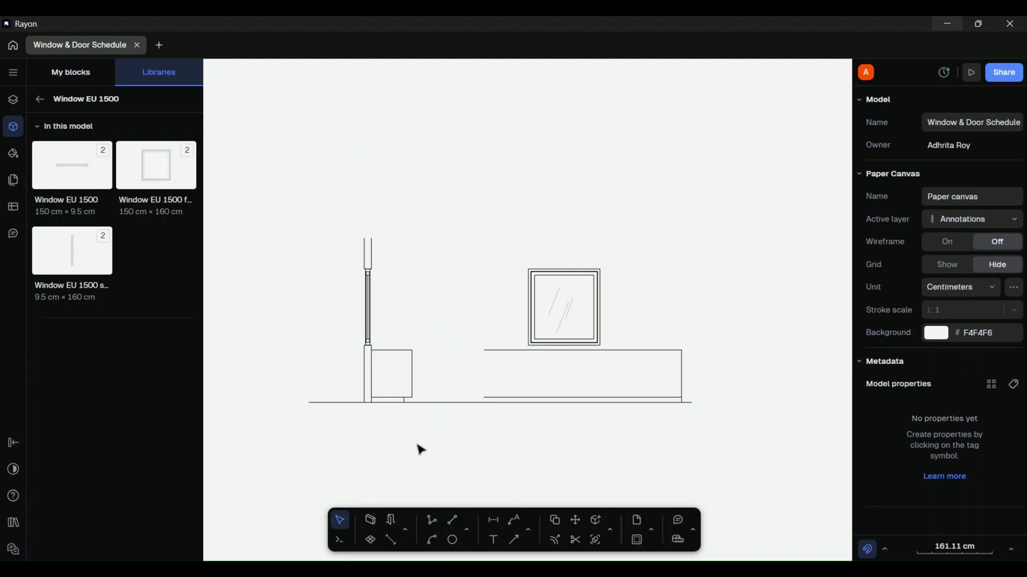
- Draw a V-shaped opening symbol on the front-view window from the glass's upper corners to the midpoint of its lower edge
key("Return")
scroll(588, 304, "up", 6)
left_click(593, 223)
left_click(512, 400)
left_click(429, 223)
key("Return")
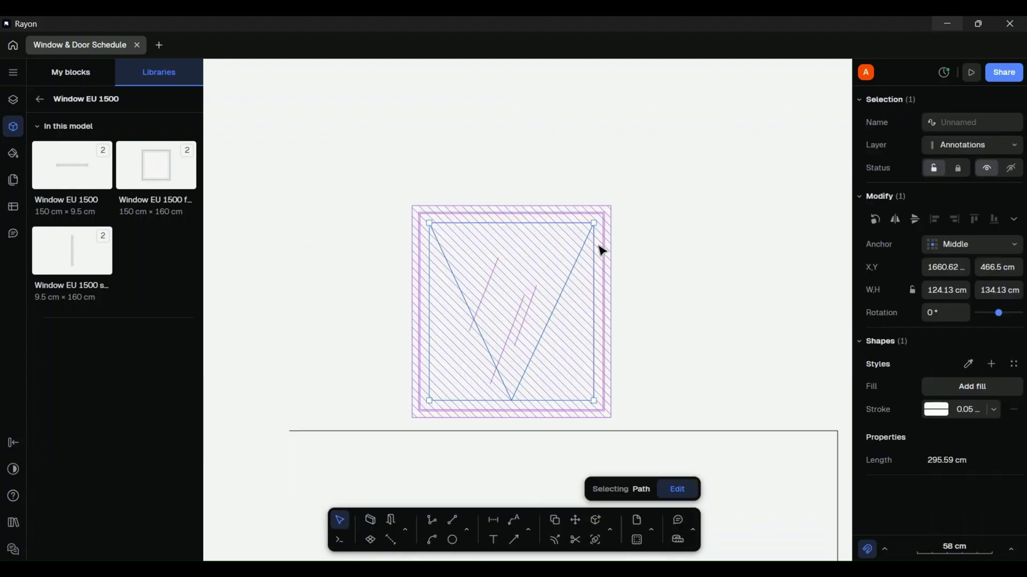
key("Escape")
- Draw a slanted line from the top of the side-view window outward to the left to represent the open sash
scroll(603, 389, "down", 6)
middle_click_drag(602, 390, 565, 376)
key("Return")
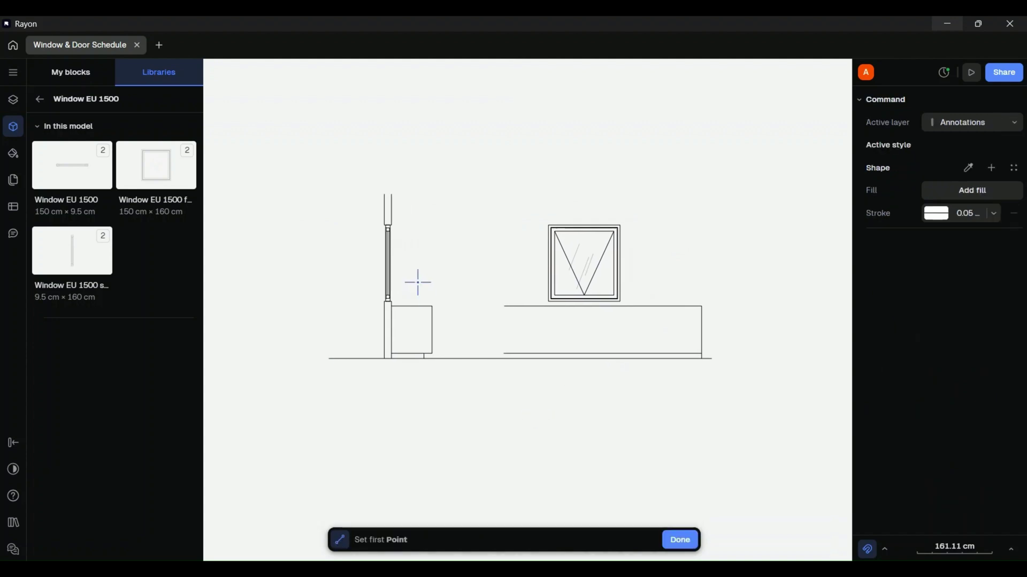
scroll(367, 245, "up", 6)
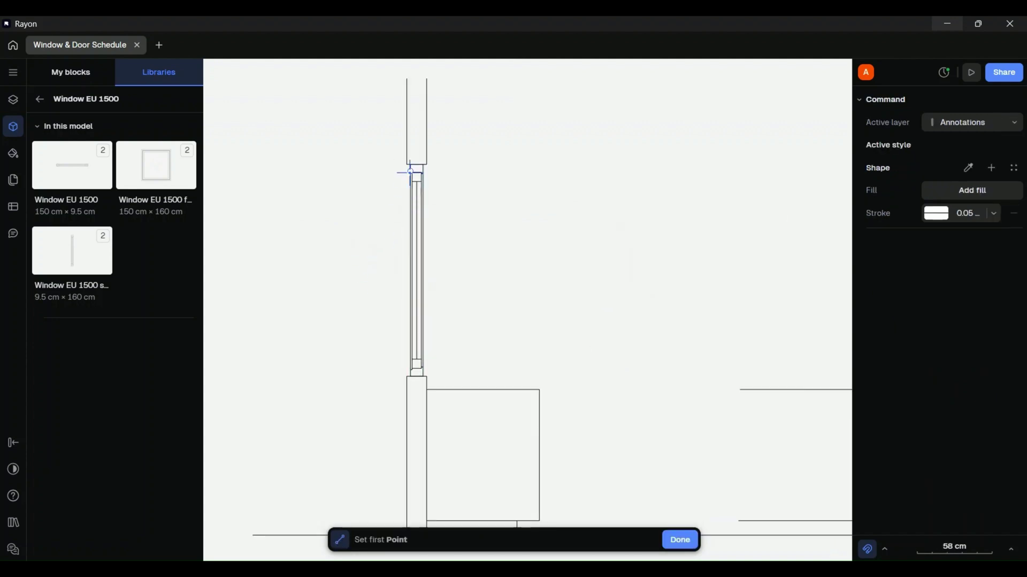
left_click(410, 172)
left_click(320, 320)
key("Escape")
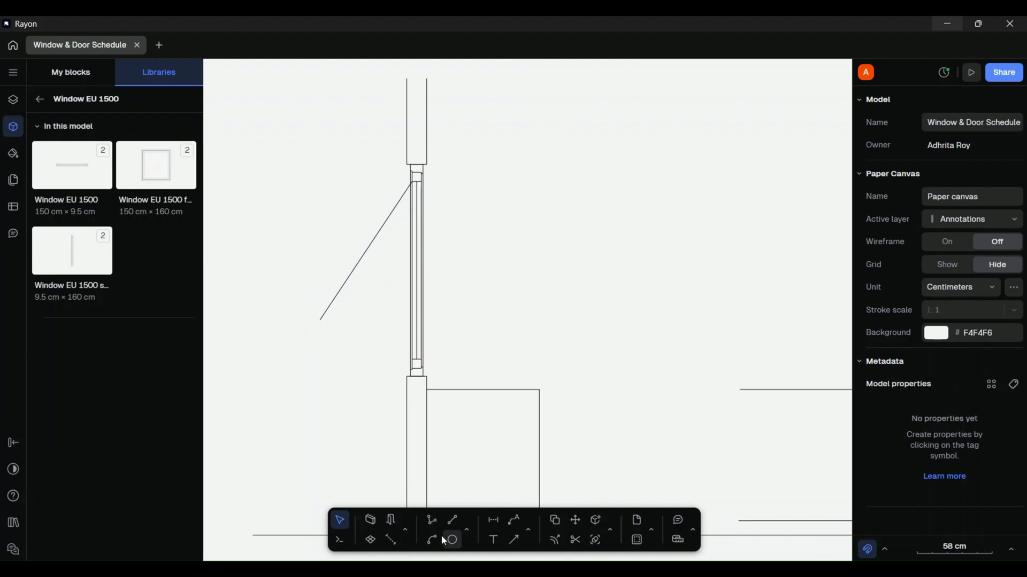
- Draw a circle of about 141 cm radius from the sash pivot to the window's bottom, and extend the slanted line to meet it
left_click(449, 540)
left_click(412, 182)
left_click(412, 367)
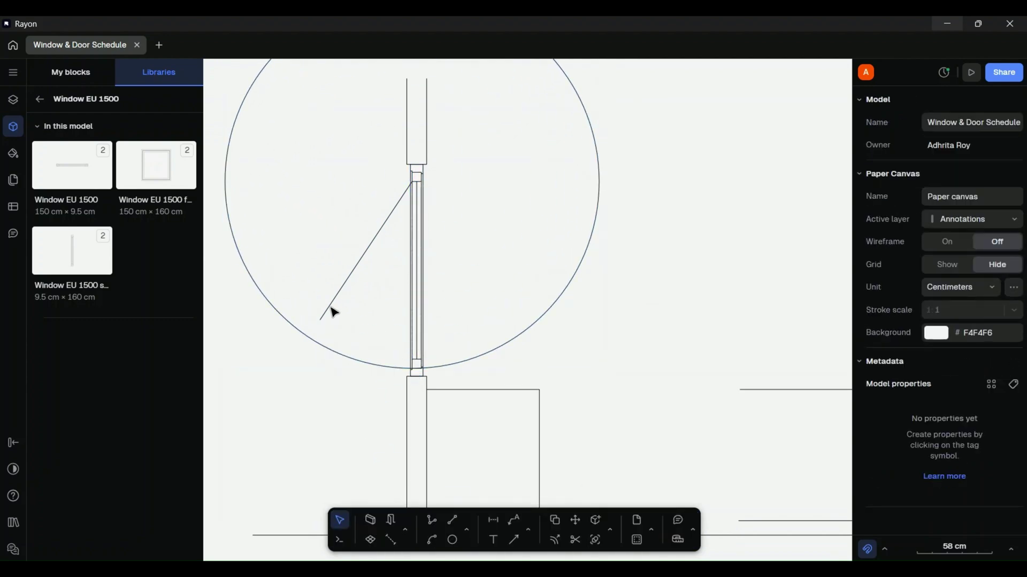
left_click_drag(320, 320, 307, 340)
key("Escape")
- Trim the circle so only the swing arc between the open sash line and the side-view window remains
left_click_drag(416, 362, 286, 362)
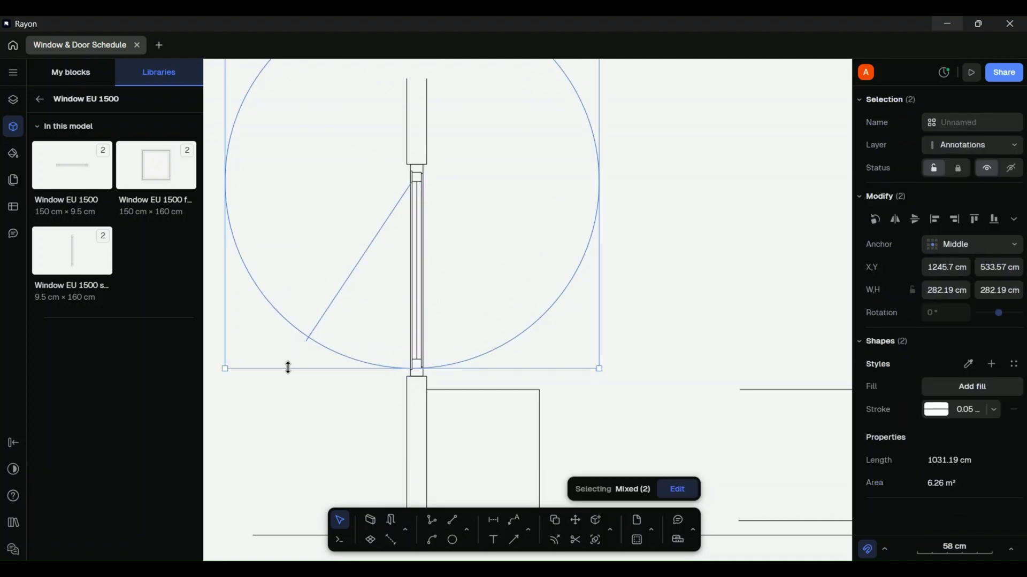
left_click(414, 355, "shift")
left_click(610, 529)
left_click(627, 385)
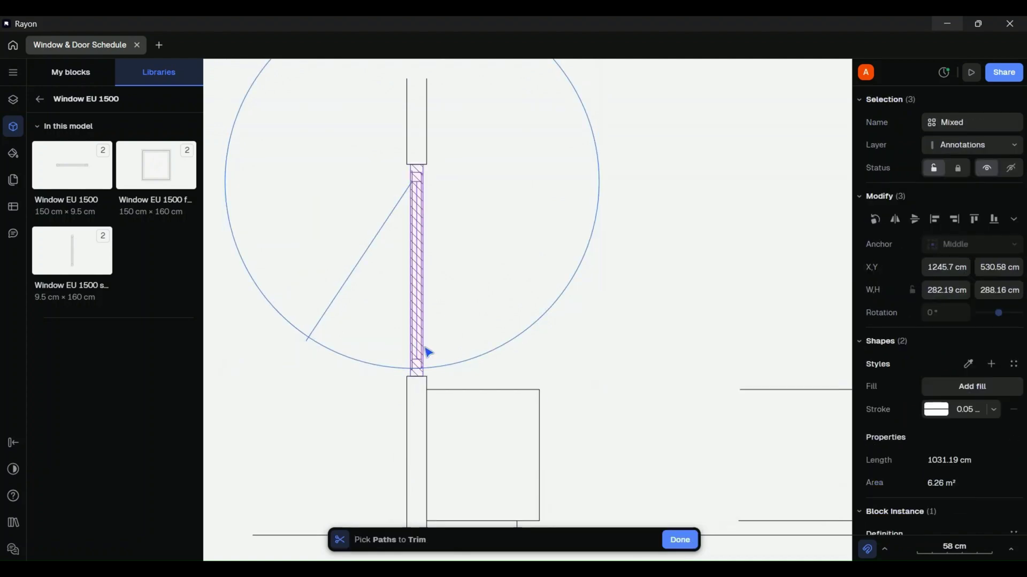
left_click(284, 319)
key("Escape")
- Give the swing arc, sash line and V-shaped opening symbol a dashed stroke with a dash scale of 70 and a slightly lighter colour
left_click(343, 355)
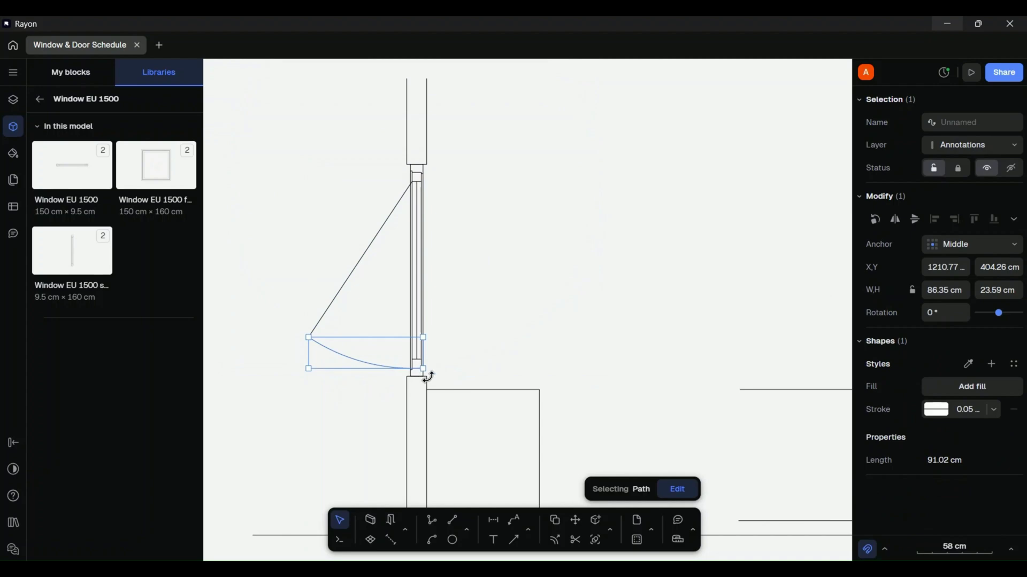
left_click_drag(344, 258, 316, 396)
scroll(382, 319, "down", 5)
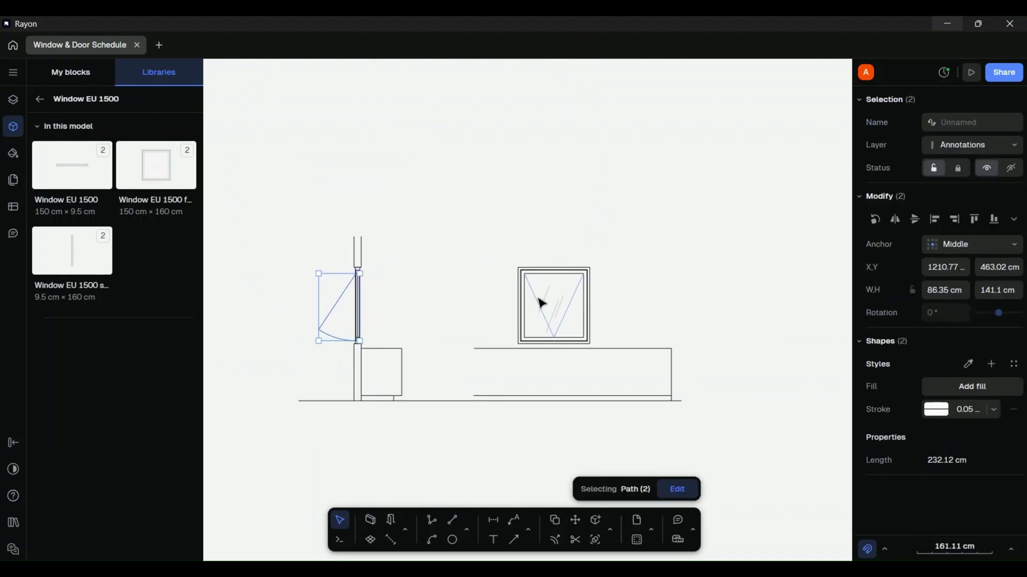
left_click(537, 301, "shift")
left_click(936, 409)
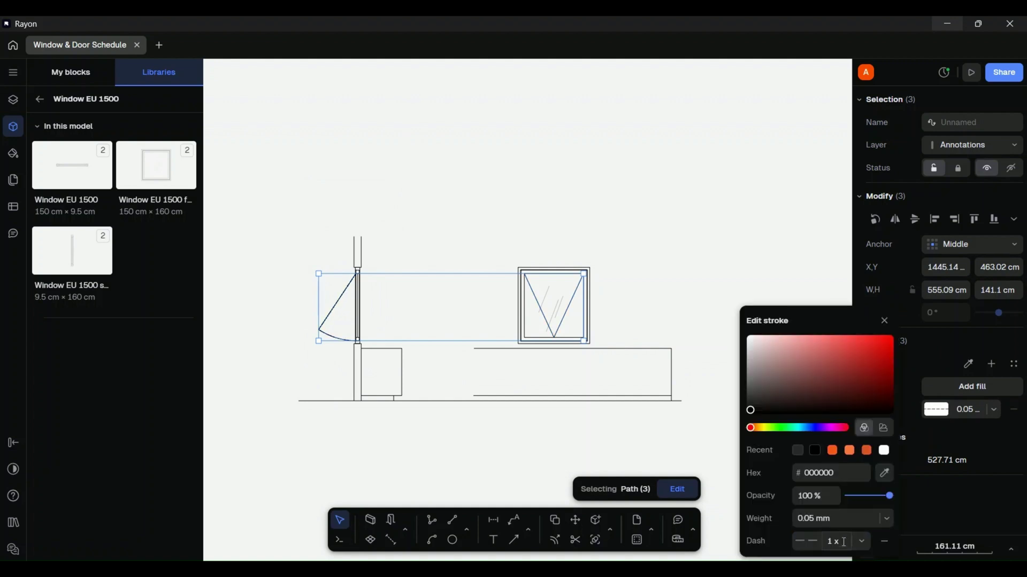
type("70")
key("Return")
left_click_drag(750, 401, 749, 389)
left_click(663, 362)
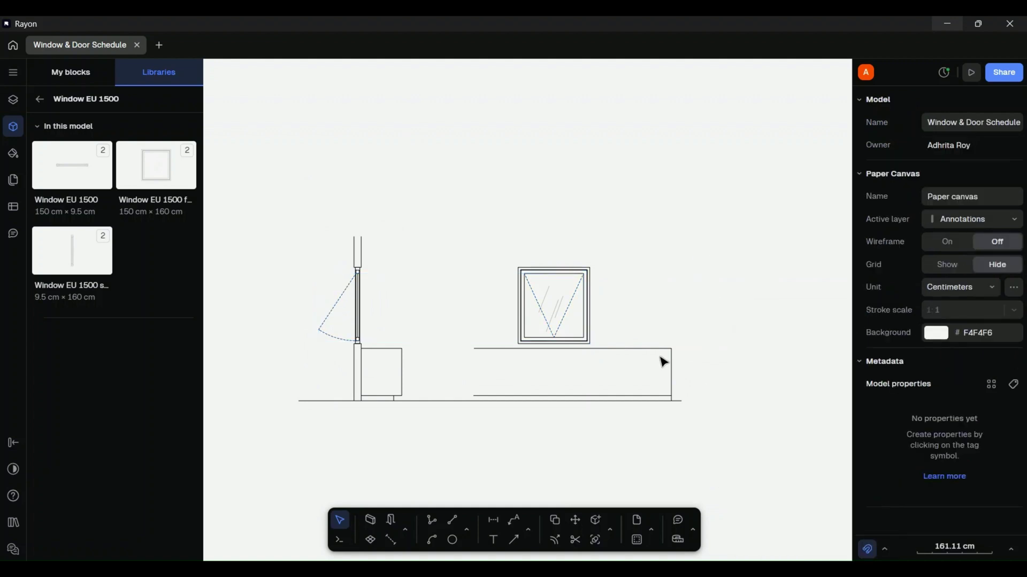
- Add a linear dimension for the front-view window's width, placed about 59 cm above its top edge
left_click(493, 521)
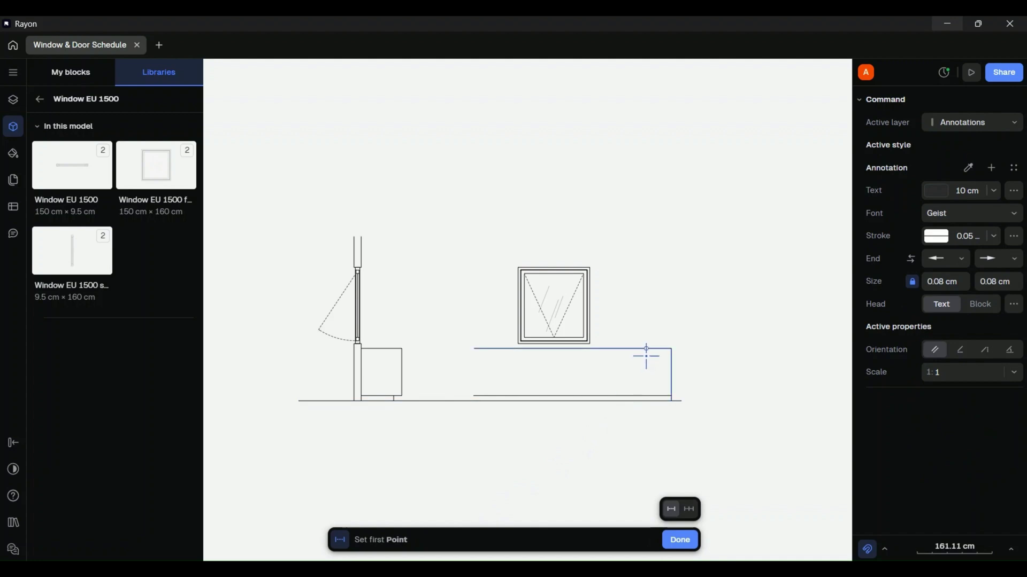
left_click(519, 266)
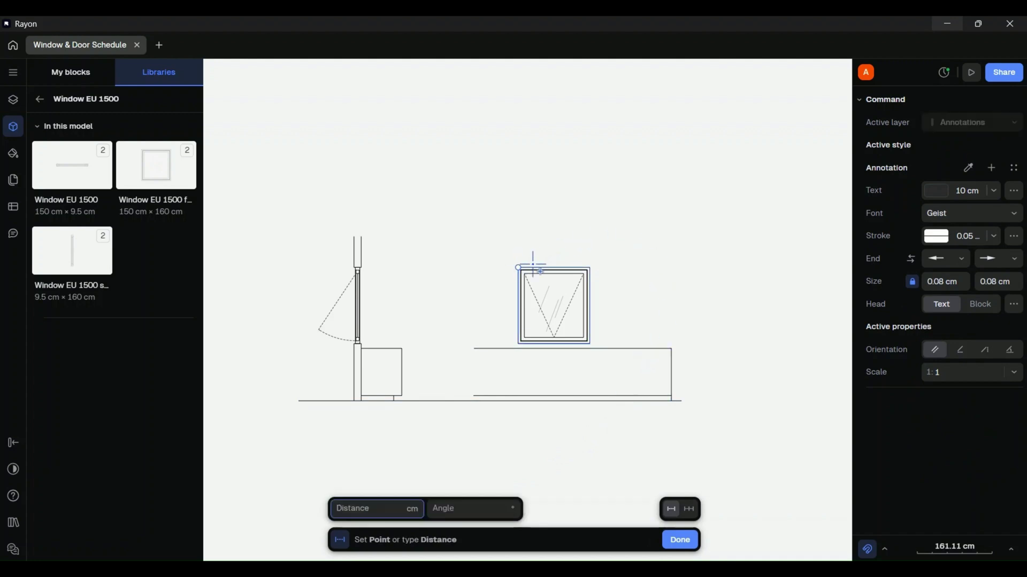
left_click(594, 270)
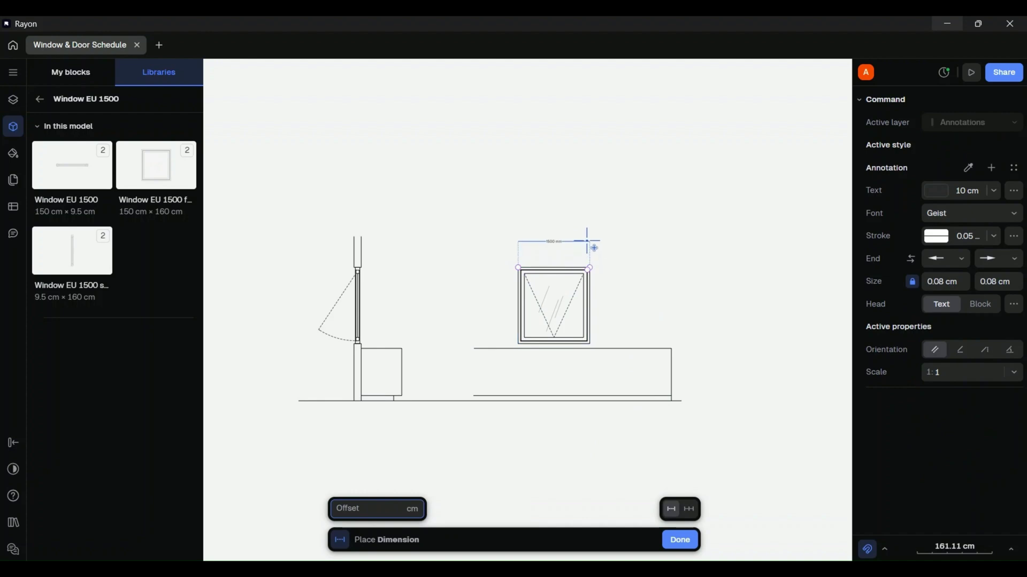
left_click(594, 249)
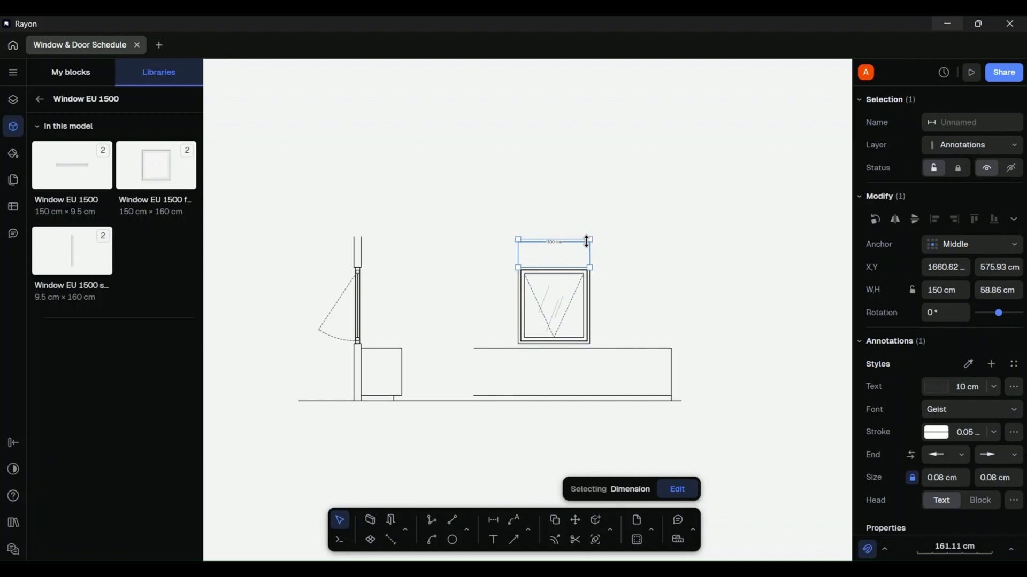
left_click(677, 241)
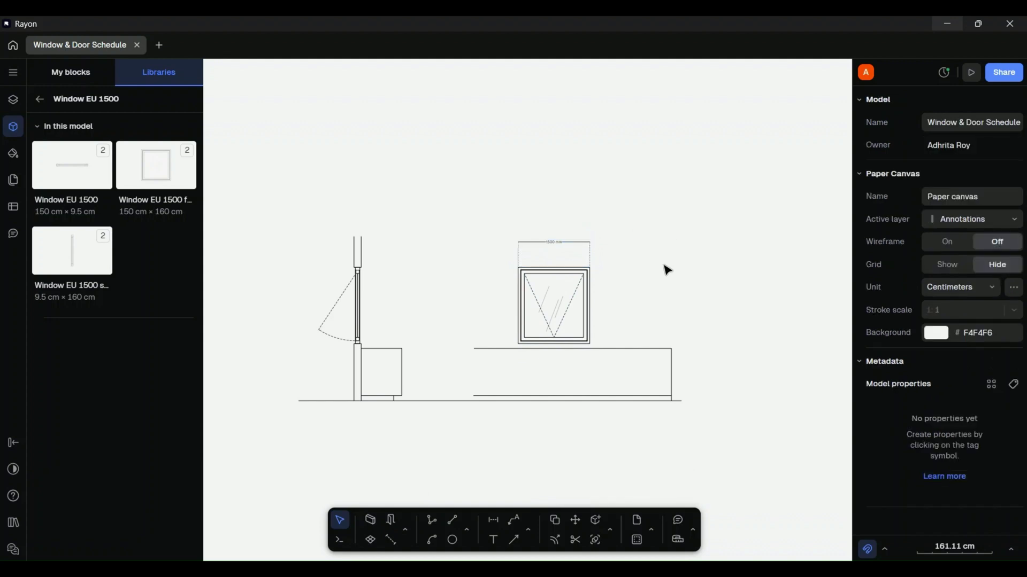
- Review the width dimension's annotation settings: extension lines, end markers, text size, and units and precision
left_click(569, 247)
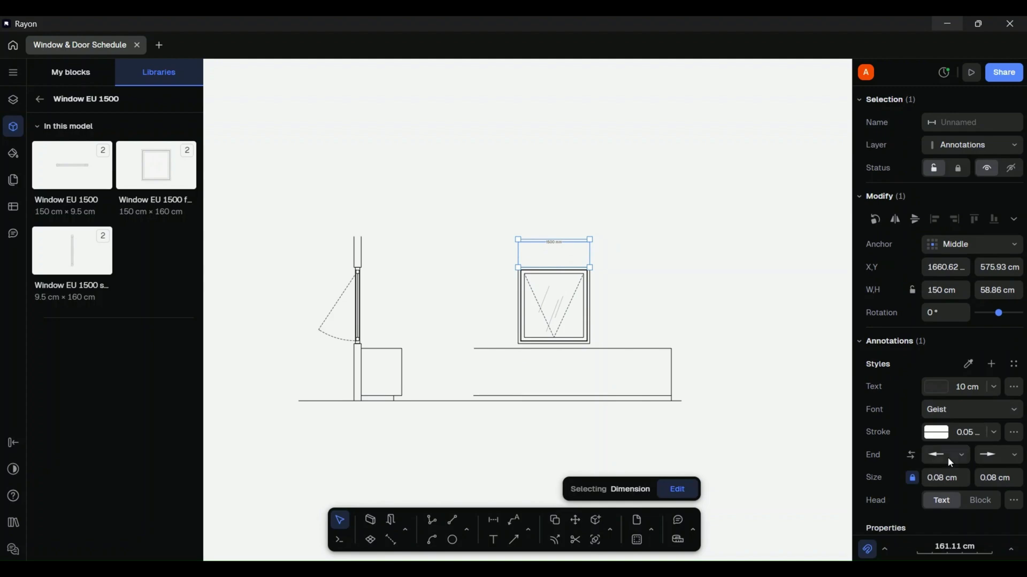
left_click(1015, 434)
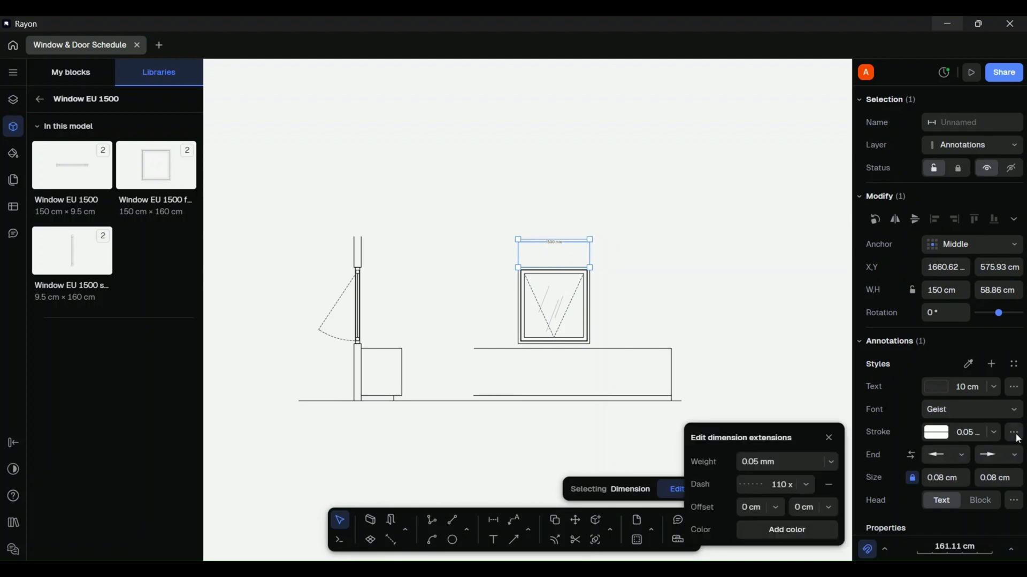
left_click(1016, 436)
left_click(1015, 459)
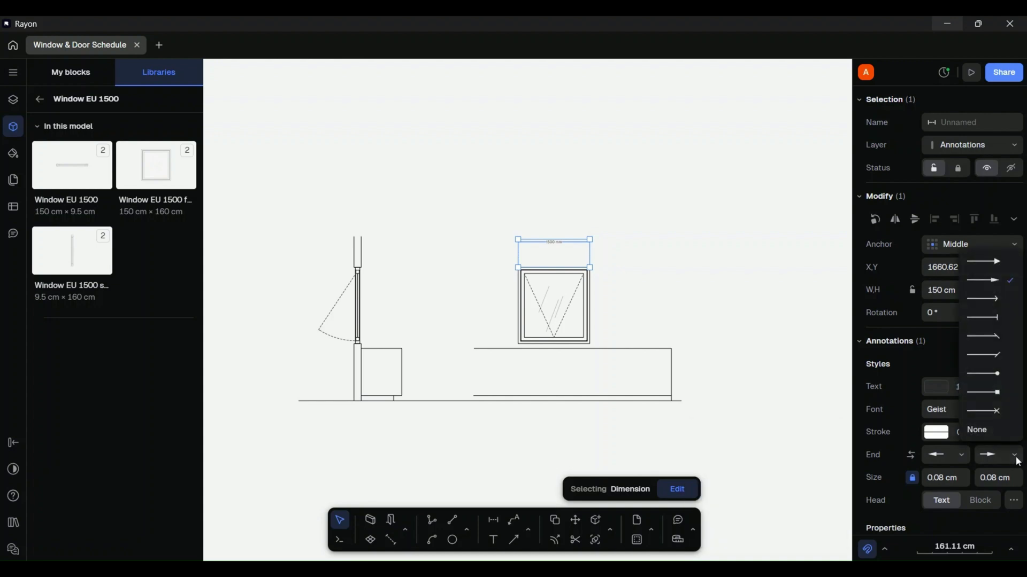
left_click(1016, 460)
left_click(993, 388)
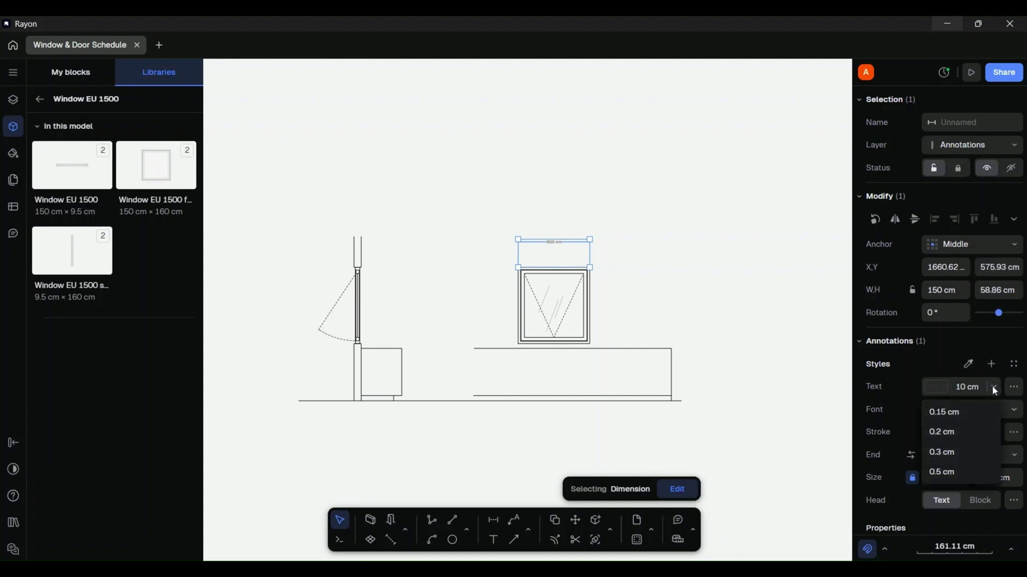
left_click(993, 387)
left_click(1014, 387)
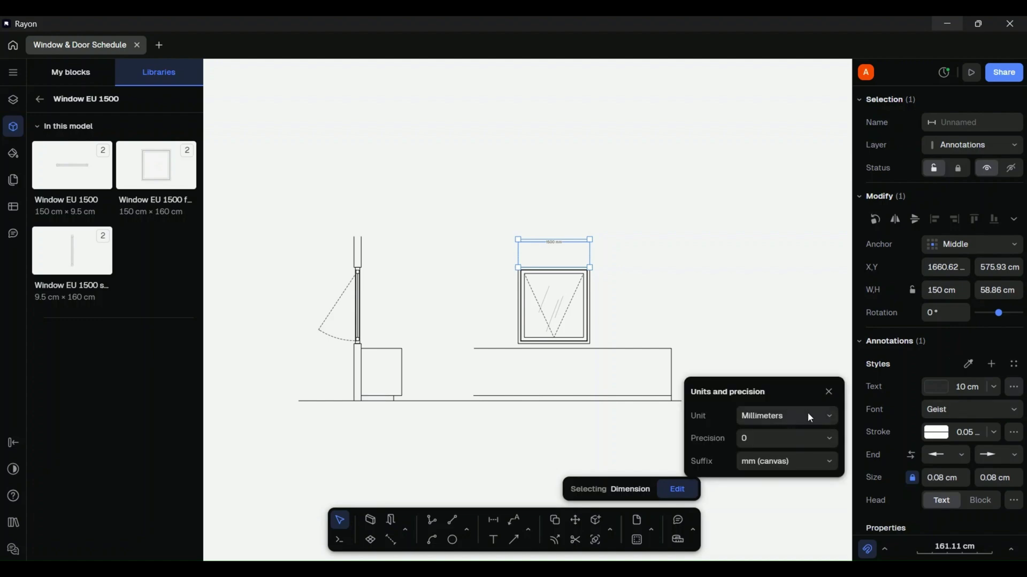
left_click(1014, 388)
left_click(706, 327)
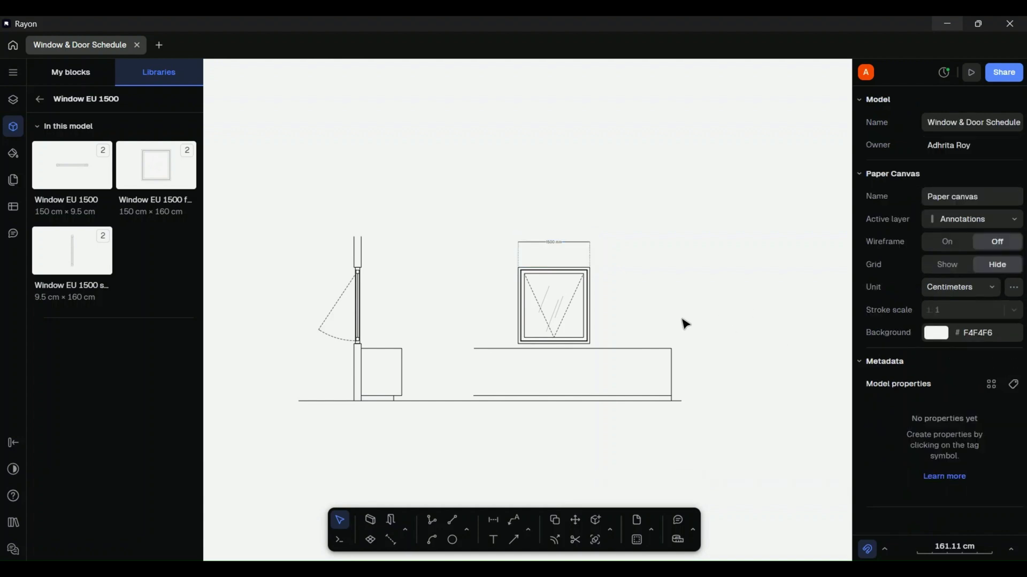
- Add a linear dimension for the front-view window's height, placed to the right of the window
left_click(493, 520)
left_click(590, 267)
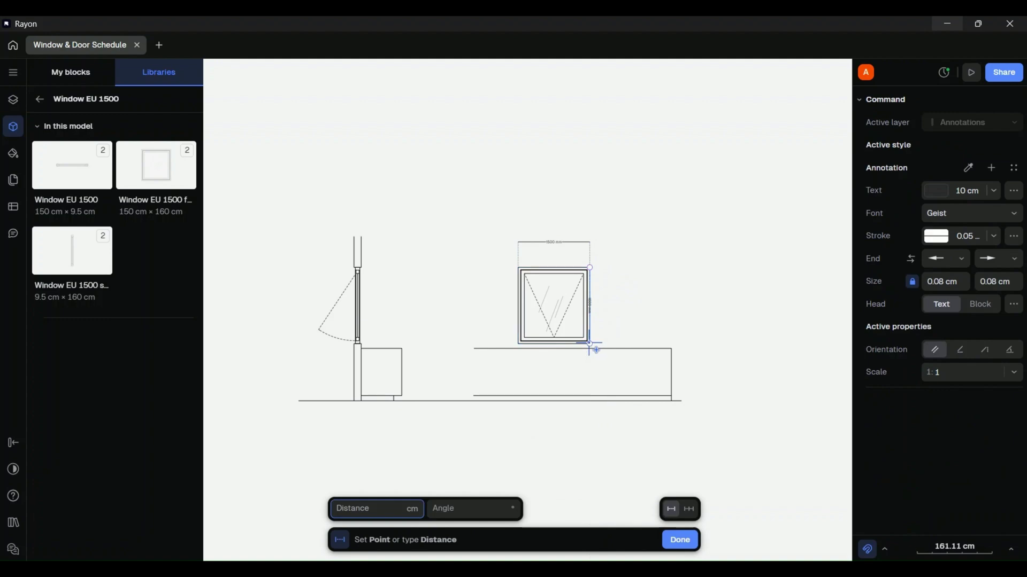
left_click(590, 343)
left_click(632, 338)
left_click(677, 283)
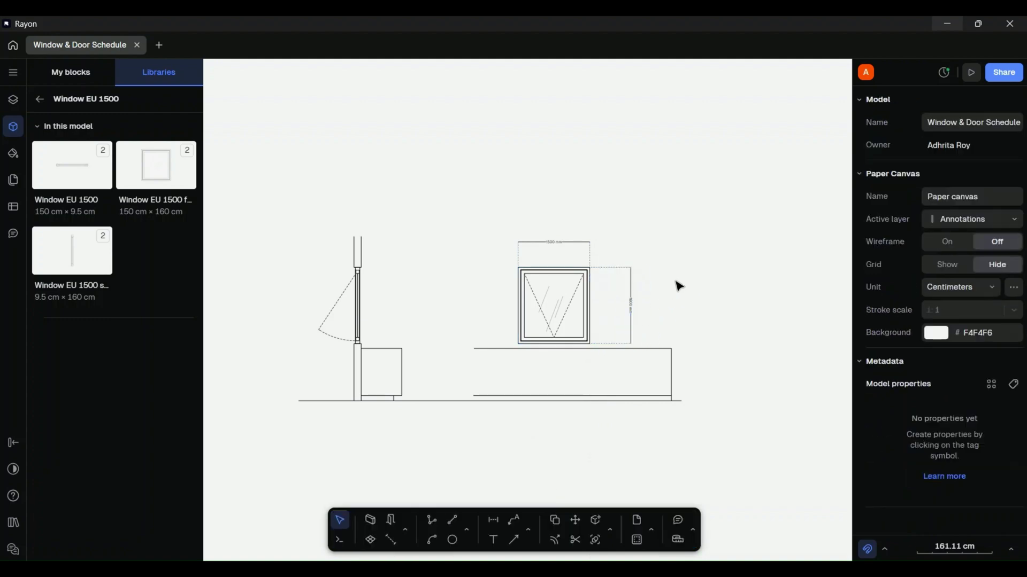
- Dimension the height from the floor line to the front-view window's bottom edge, roughly in line with the window height dimension
key("d")
left_click(590, 344)
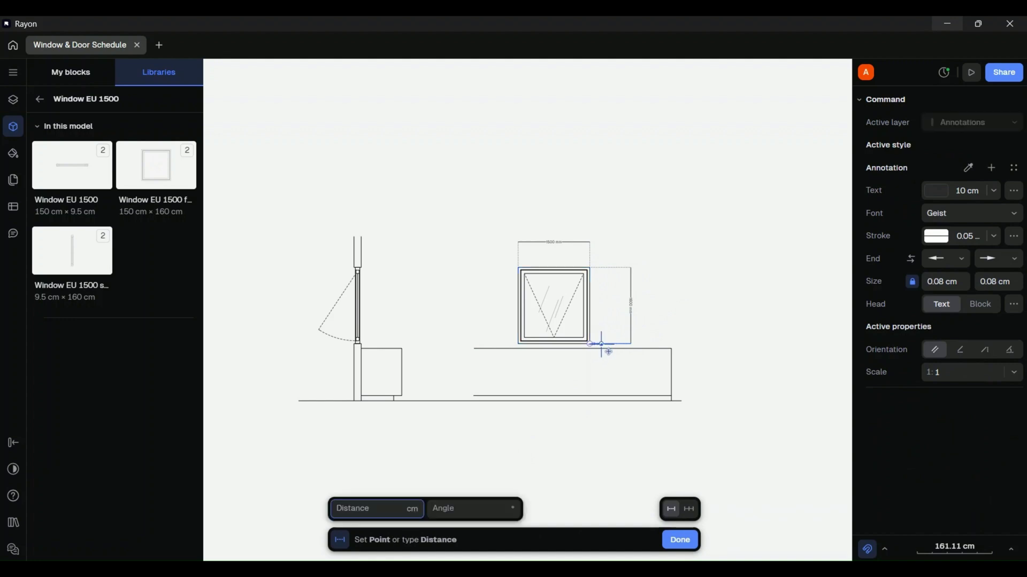
left_click(590, 401)
left_click(636, 362)
left_click(738, 321)
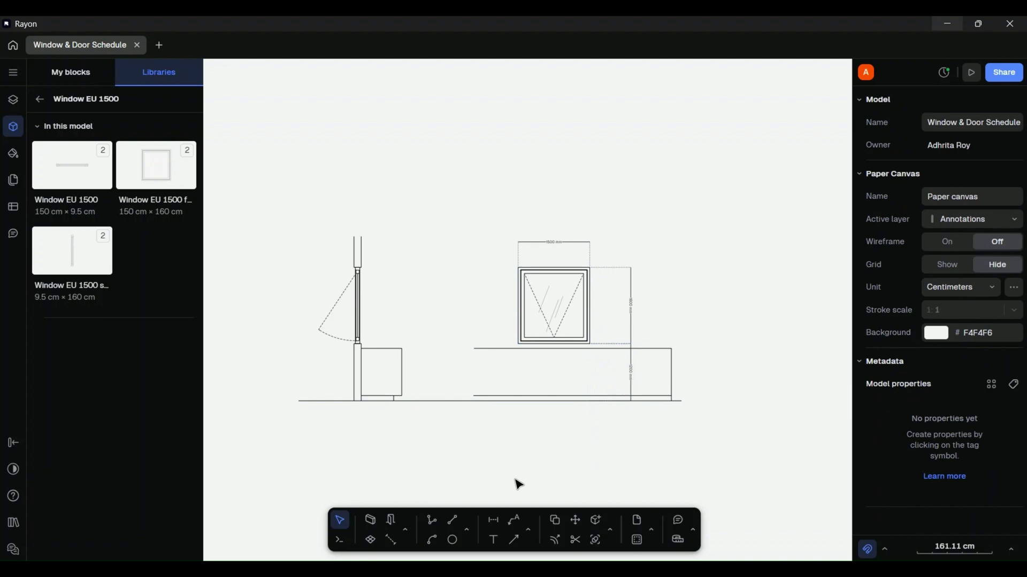
- Add a leader labelled "Kitchen countertop" pointing to the countertop's top edge in the front view
left_click(514, 520)
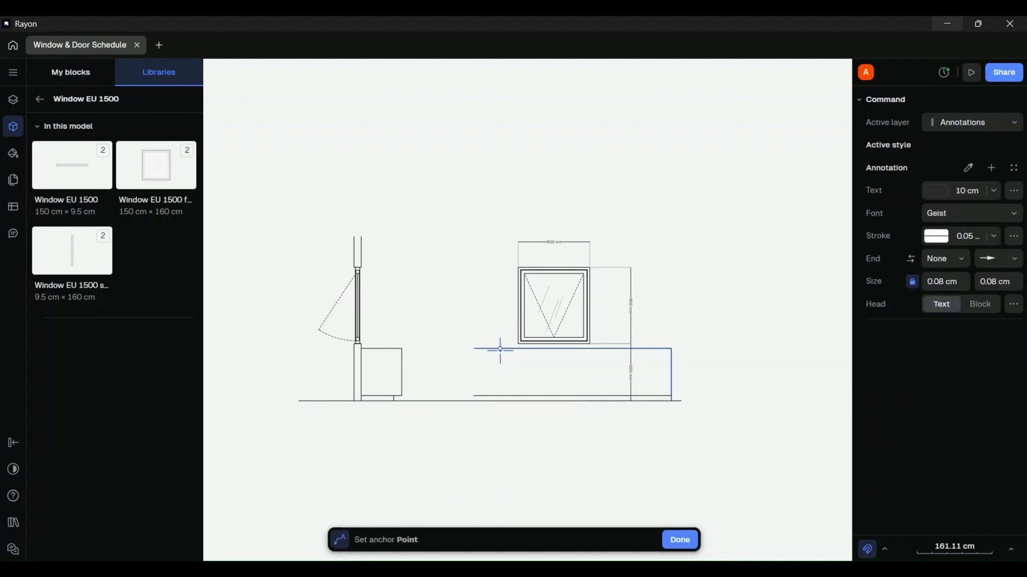
left_click(502, 350)
left_click(493, 317)
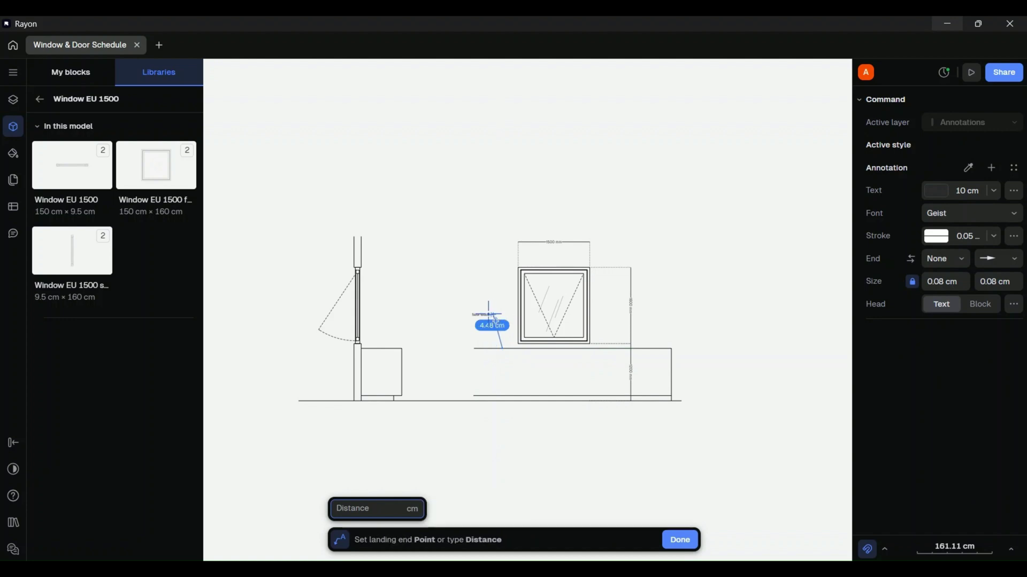
left_click(482, 322)
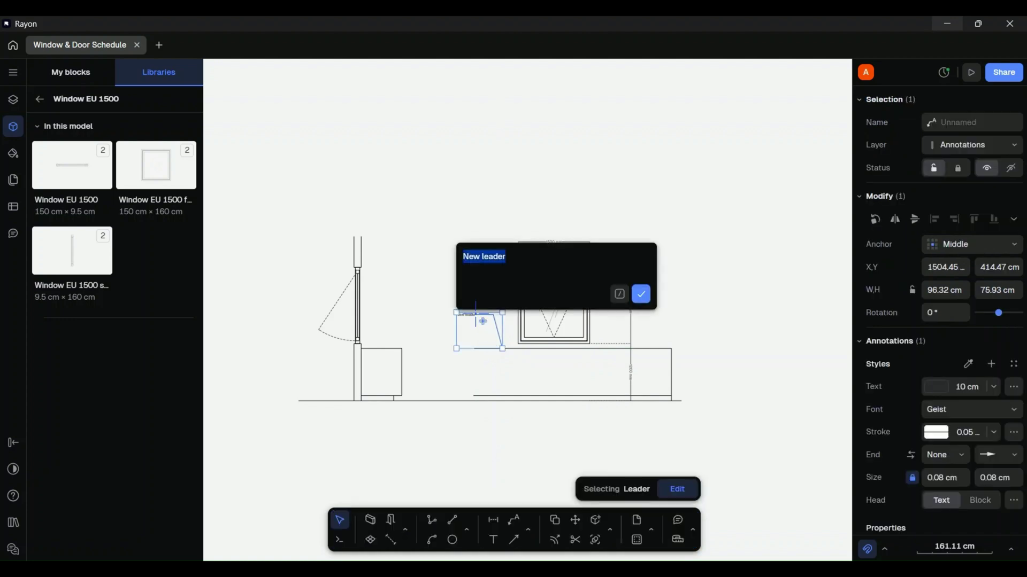
type("Kitchen countertop")
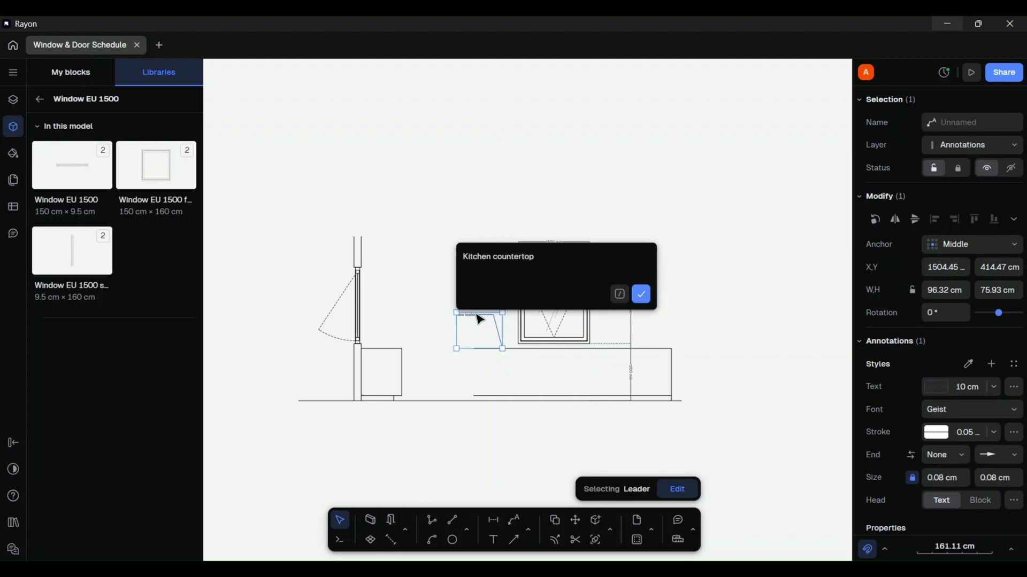
left_click(641, 294)
left_click(750, 293)
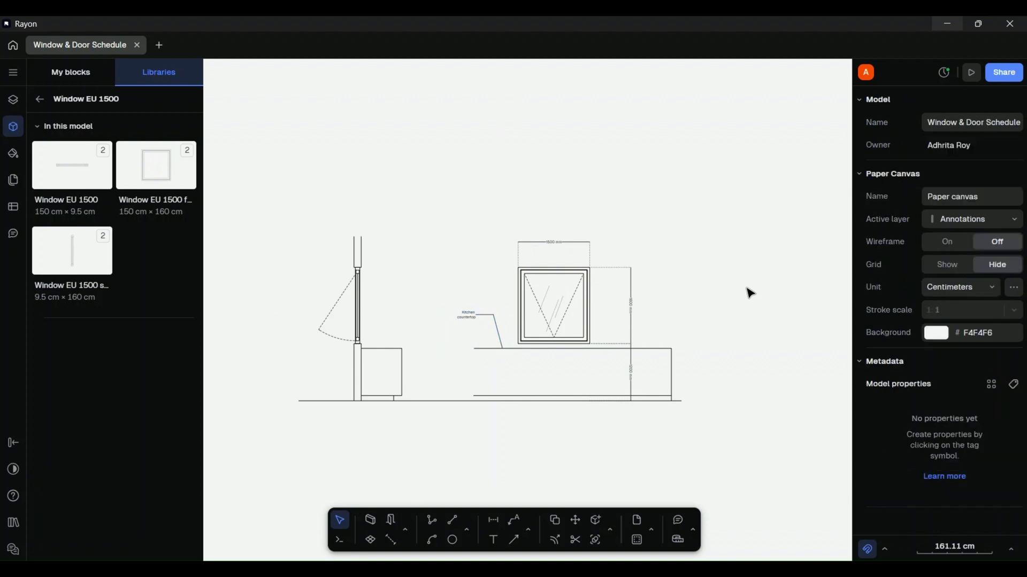
- Dimension the height of the wall below the window in the side view, placed on the wall's left side
left_click(494, 522)
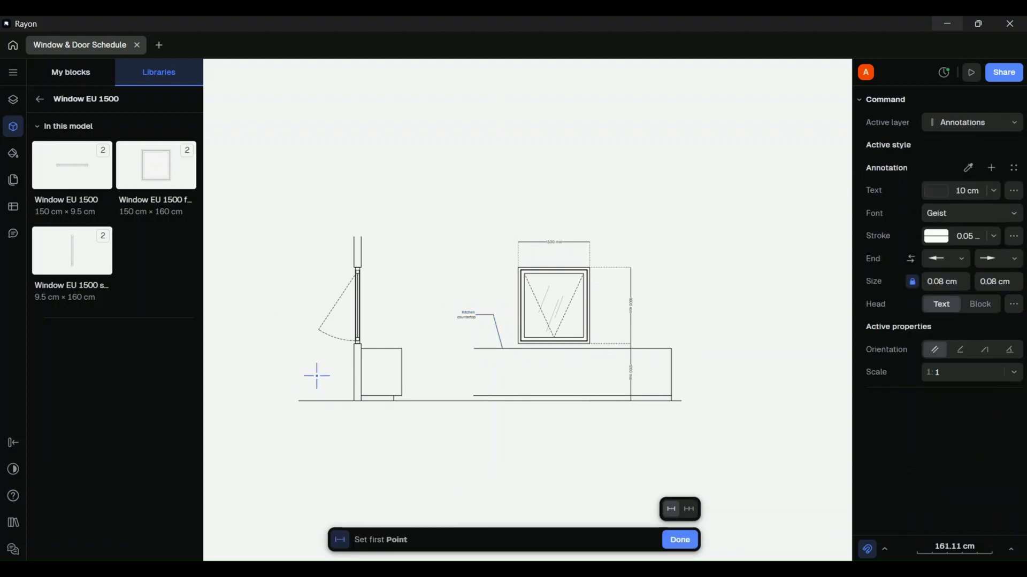
left_click(353, 344)
left_click(354, 400)
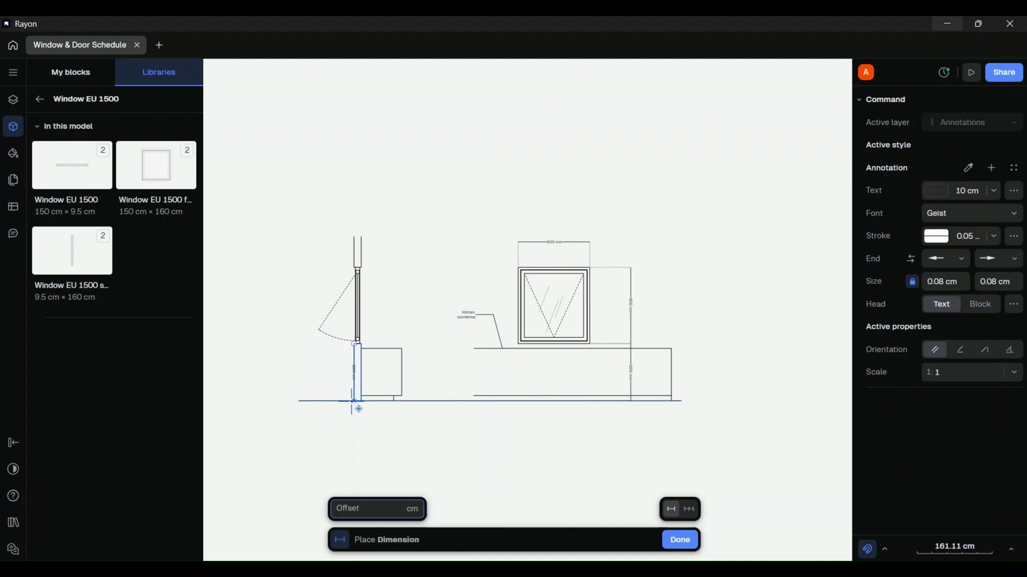
left_click(328, 385)
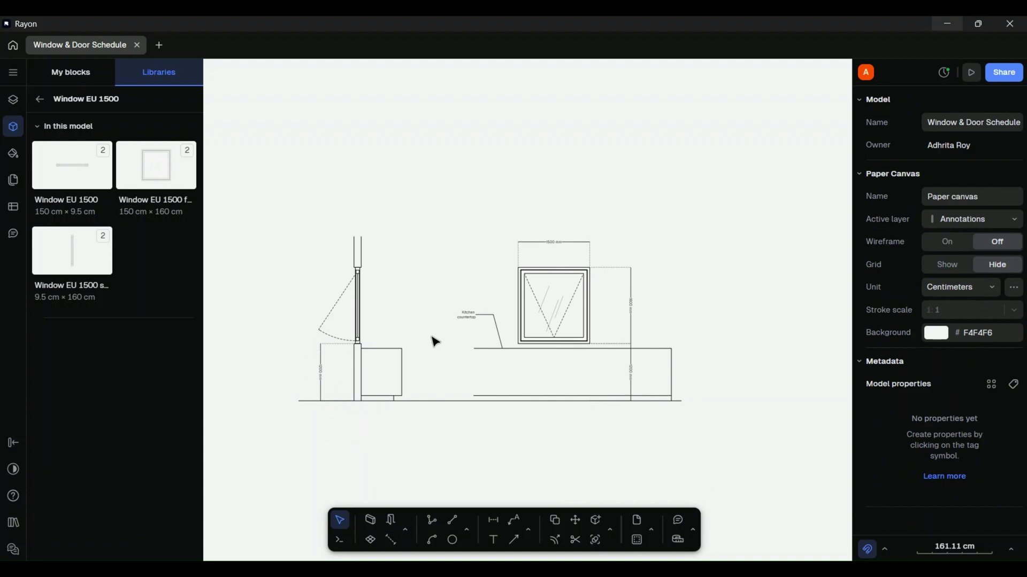
- Set the front-view width dimension's text size to 15 cm and its extension line dash scale to 150
scroll(482, 407, "left", 2)
key("ctrl+backslash")
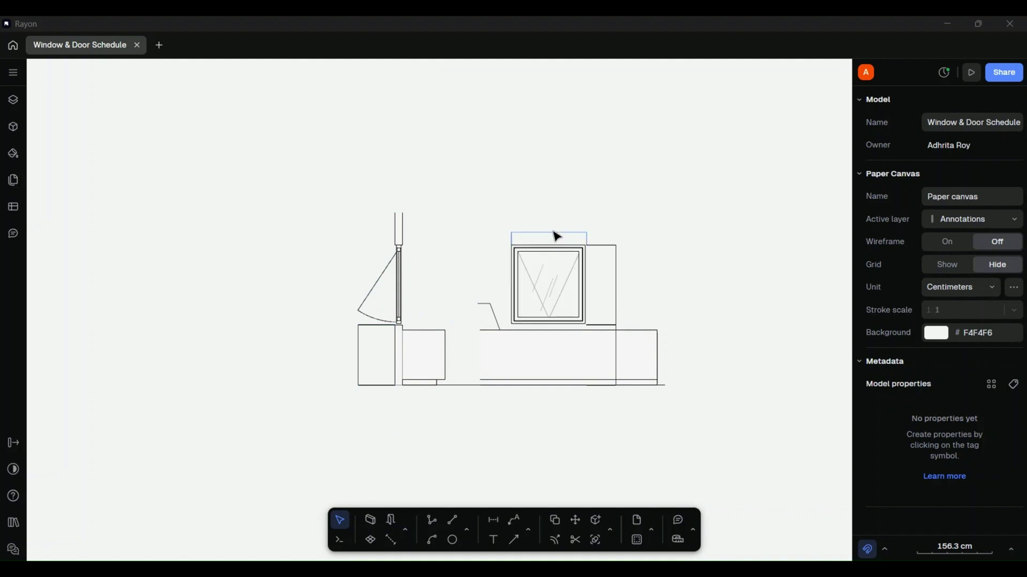
left_click(596, 252)
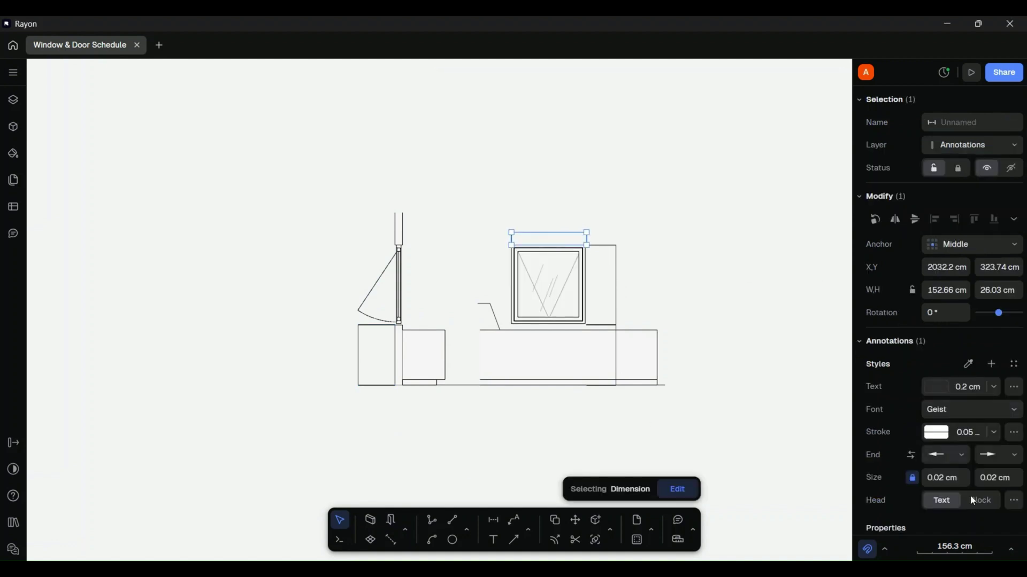
left_click(966, 387)
type("15")
key("Return")
left_click(1012, 433)
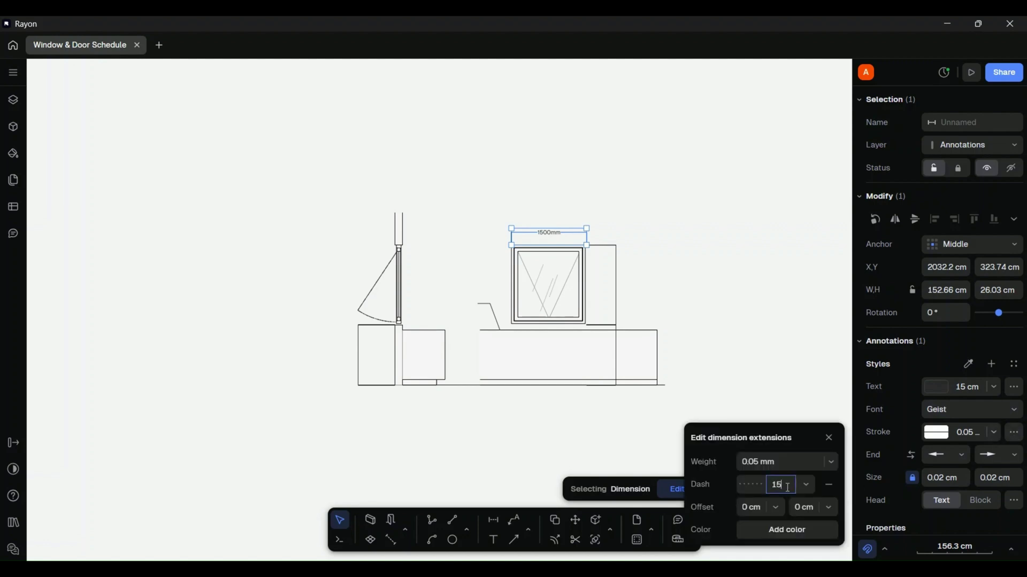
- Change both ends of the width dimension to slanted ticks with a size of 1 cm
left_click(946, 455)
left_click(949, 352)
left_click(998, 455)
left_click(994, 319)
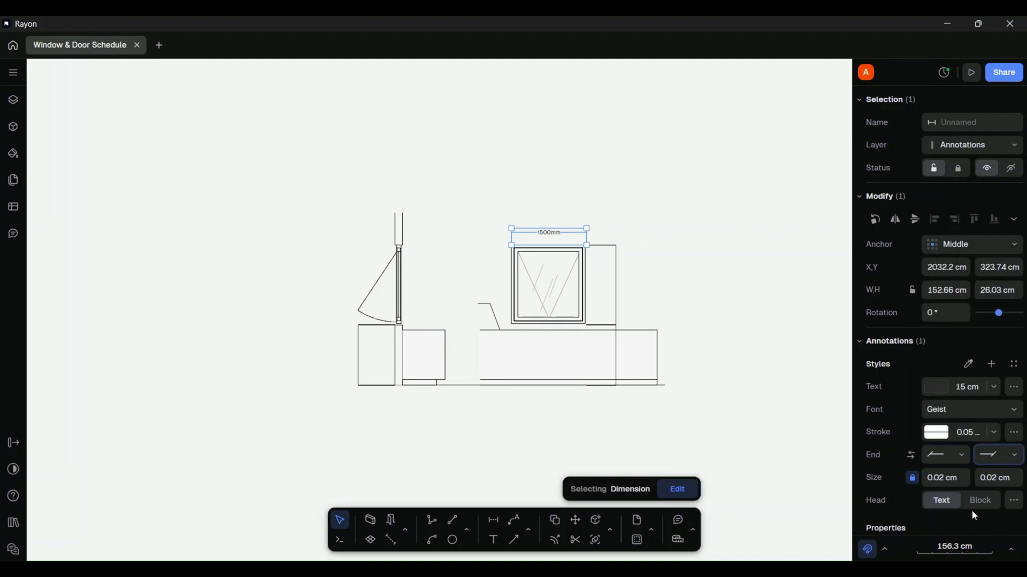
left_click(943, 478)
type("1")
left_click(993, 478)
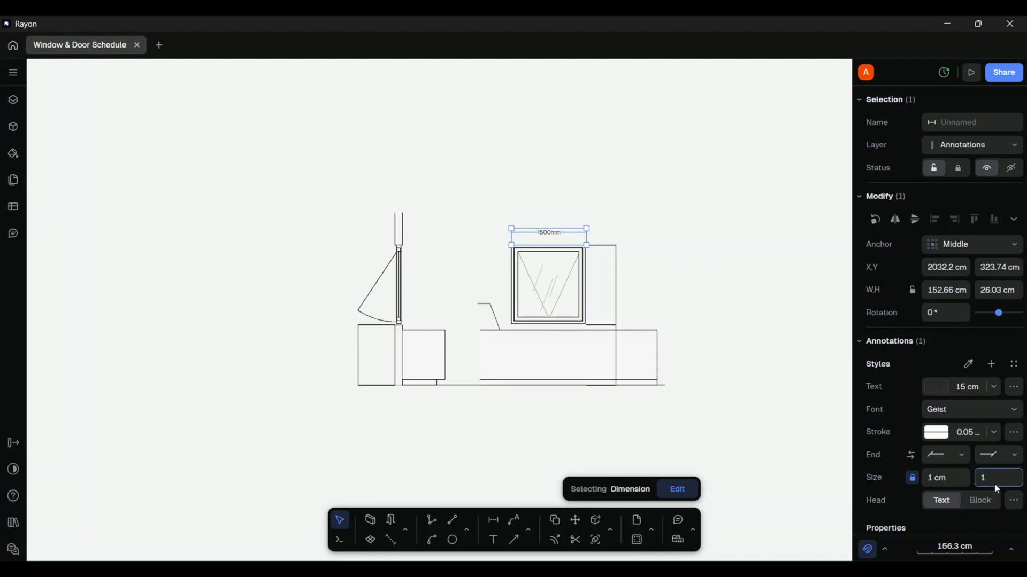
type("1")
key("Return")
- Position the width dimension's text above its dimension line
scroll(983, 482, "down", 3)
left_click(976, 464)
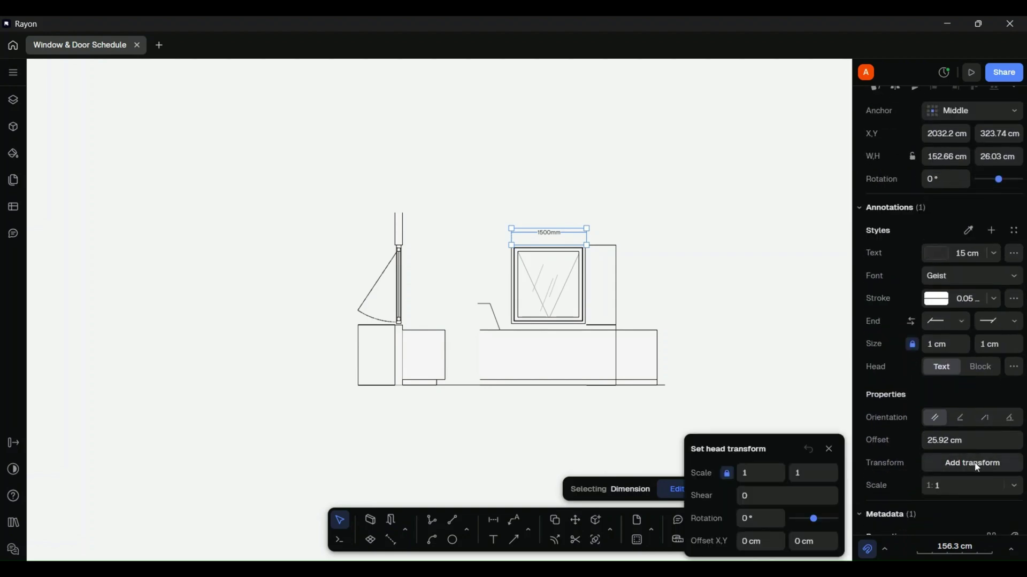
left_click(1014, 367)
left_click(1013, 367)
left_click(821, 418)
left_click(770, 268)
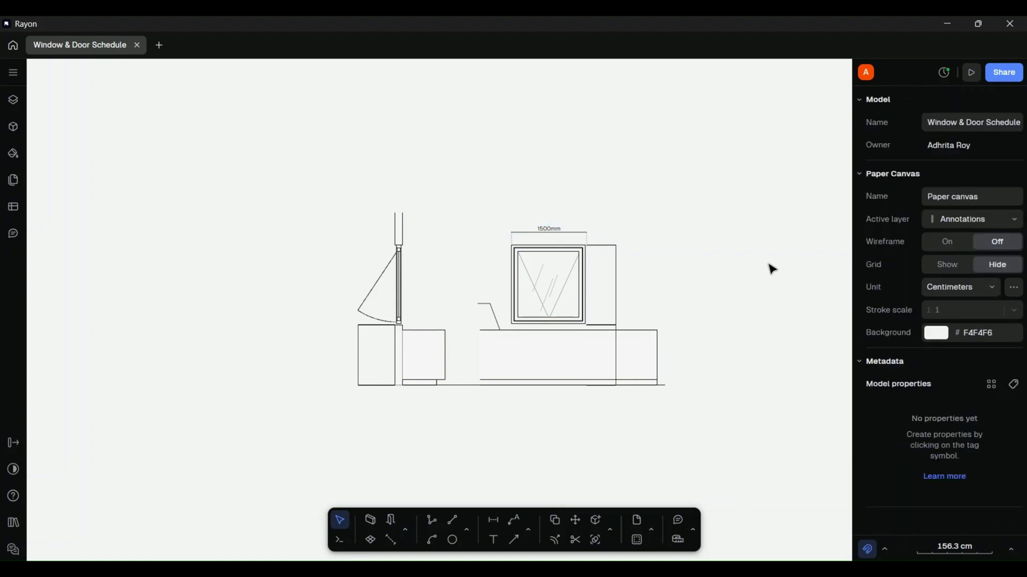
- Try a tick size of 10 cm on the width dimension, settle on 5 cm, and check its extension line settings
scroll(629, 294, "up", 3)
scroll(623, 300, "down", 3)
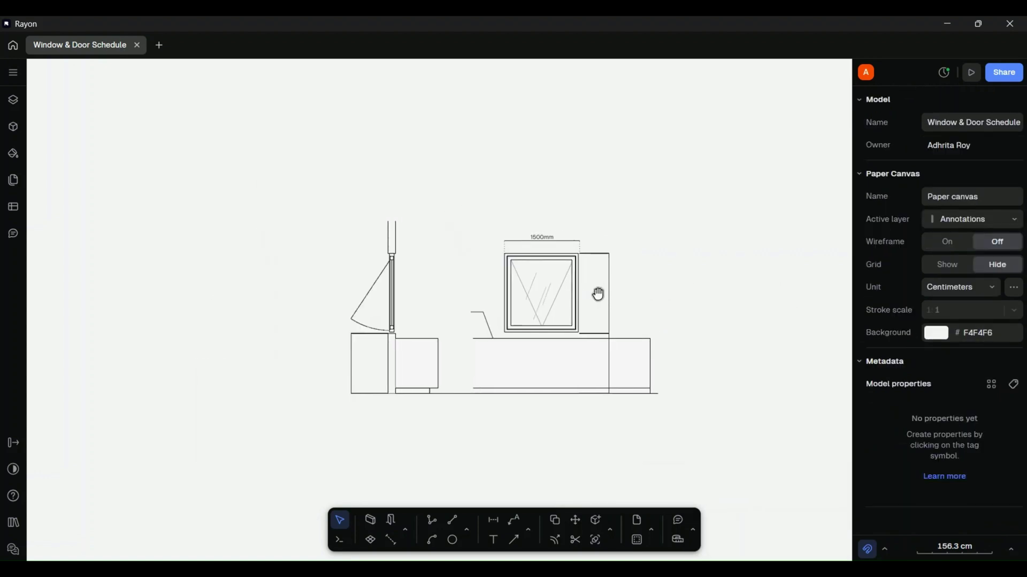
left_click(545, 244)
type("10")
key("Return")
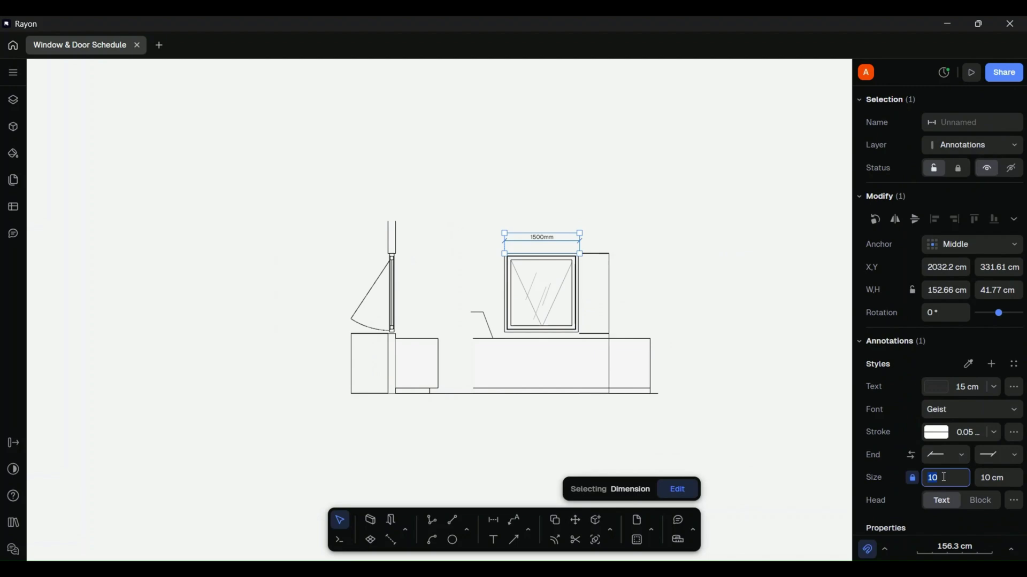
type("5")
key("Return")
left_click(757, 344)
left_click(543, 245)
left_click(1012, 434)
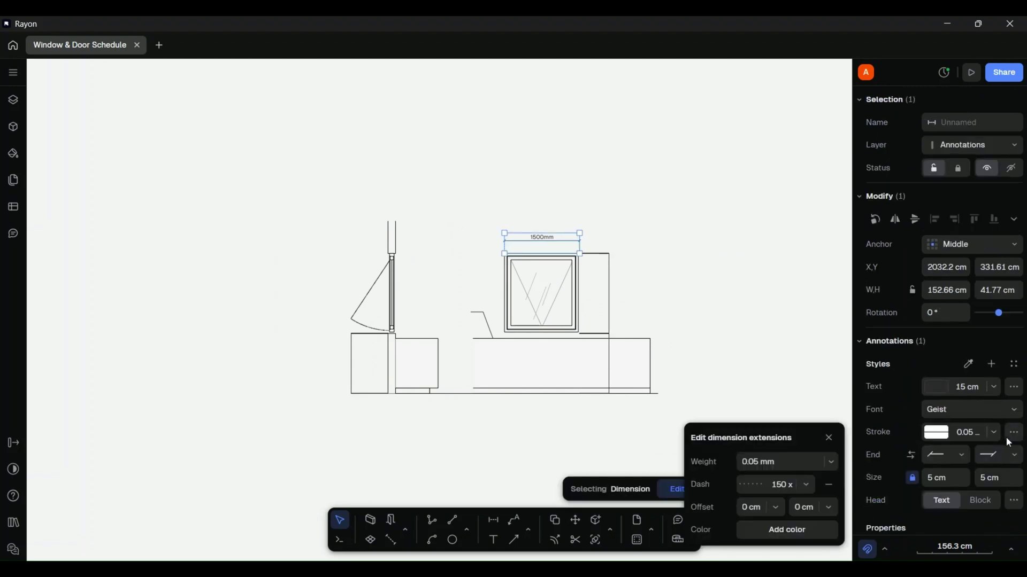
left_click(644, 326)
- Save the width dimension's formatting as a reusable annotation style named "My Style"
left_click(568, 247)
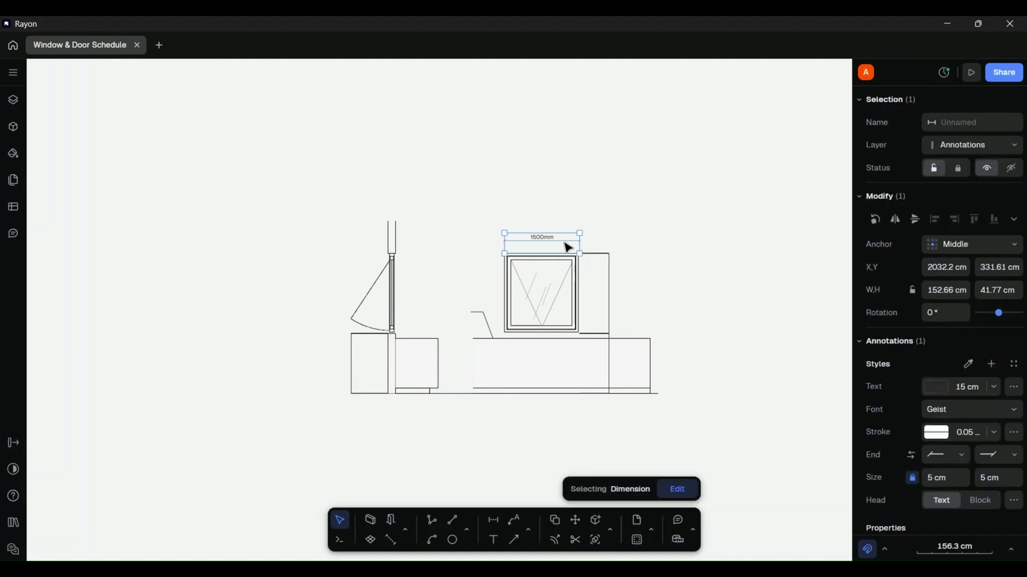
left_click(990, 364)
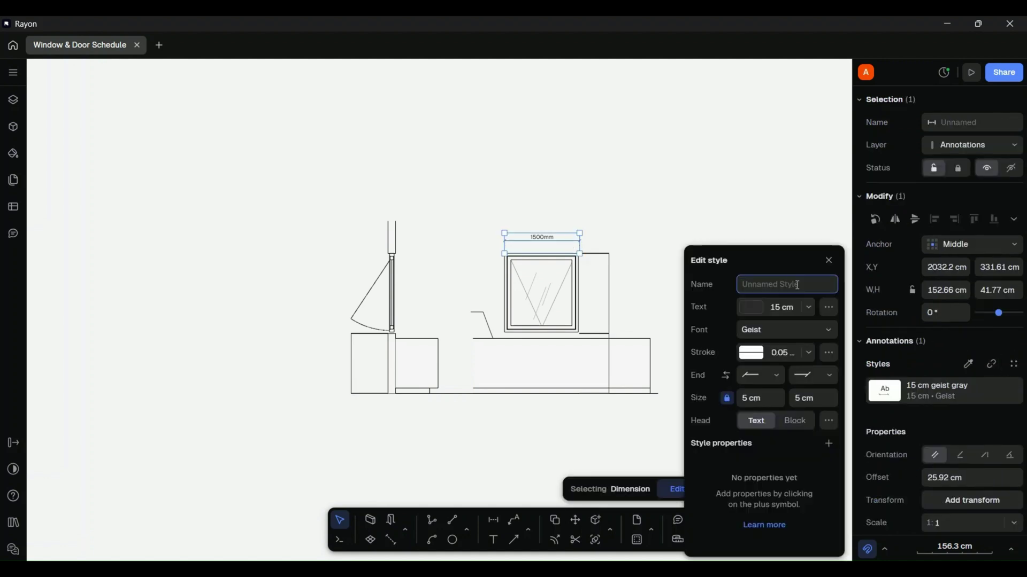
type("My Style")
key("Return")
left_click(779, 207)
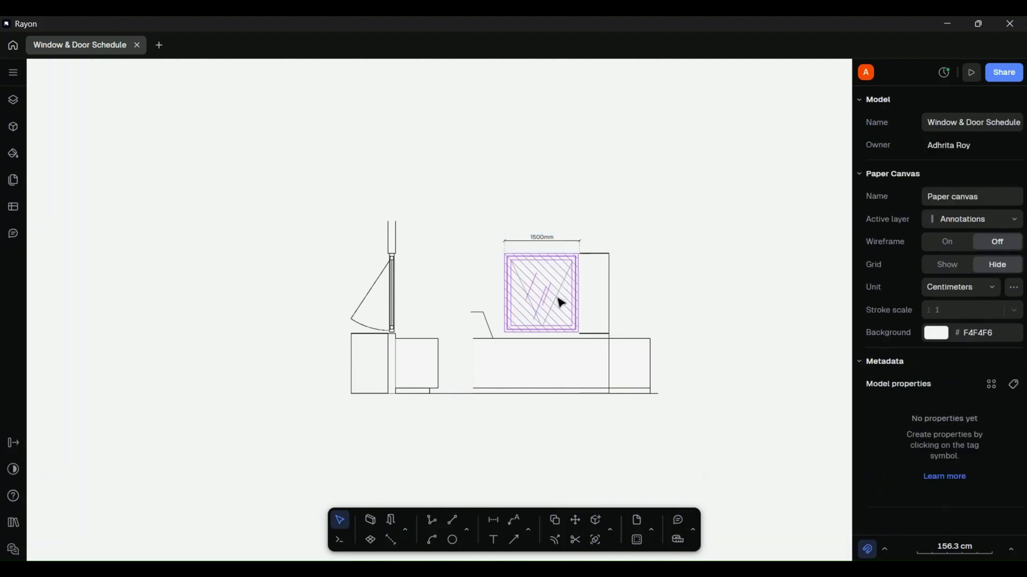
- Find "My Style" among the saved annotation styles and view its available options
left_click(564, 246)
left_click(57, 101)
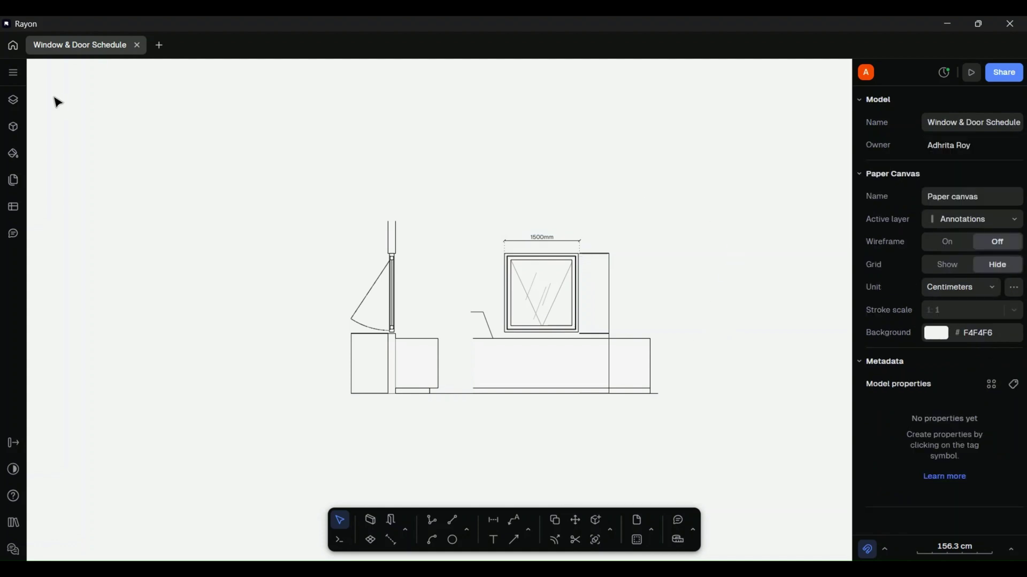
left_click(12, 159)
left_click(34, 126)
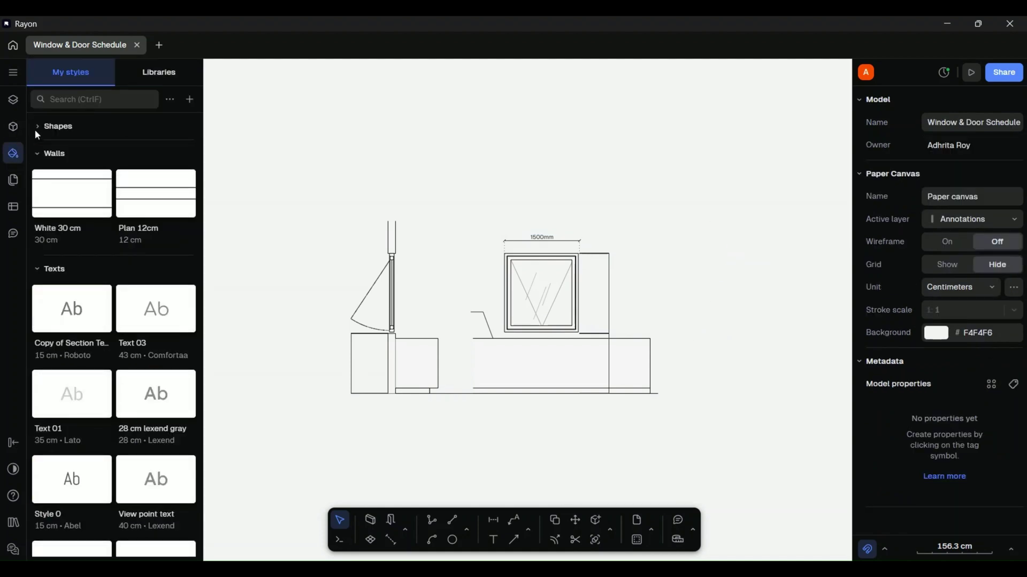
left_click(35, 154)
left_click(37, 181)
scroll(62, 513, "down", 1)
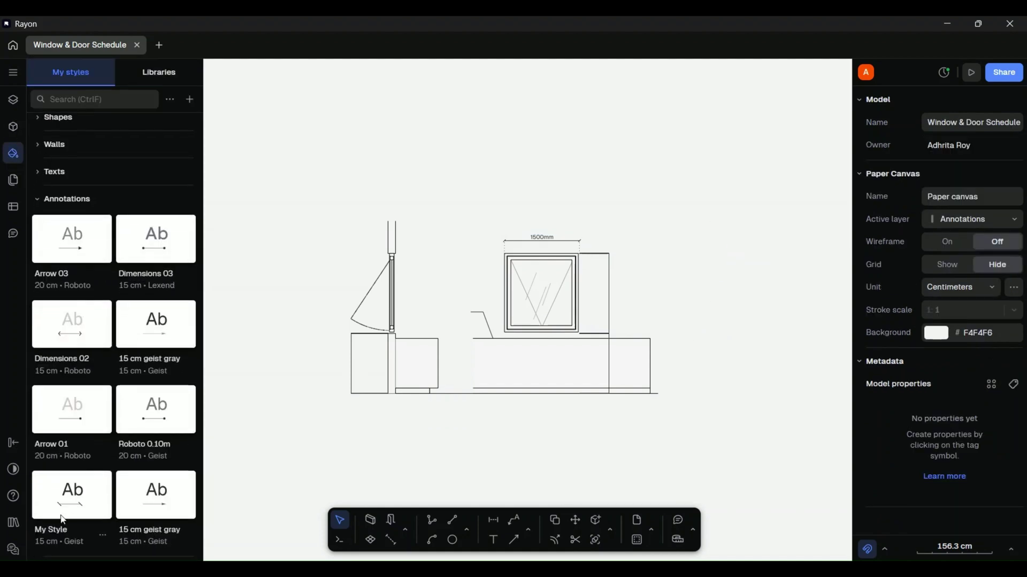
left_click(100, 535)
left_click(109, 447)
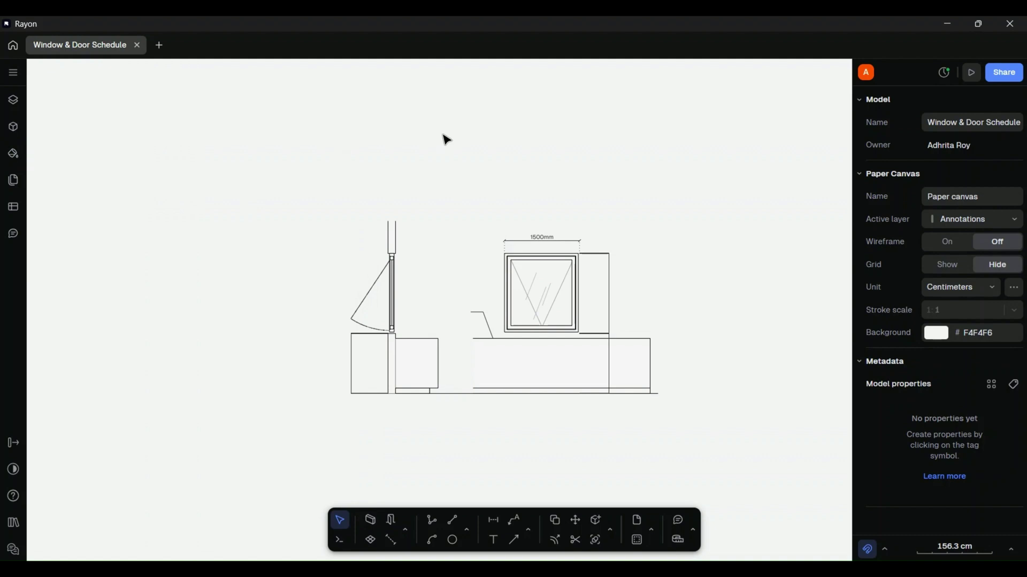
- Apply the "My Style" annotation style to the window's height dimension and the two wall-height dimensions below window level
left_click(610, 294)
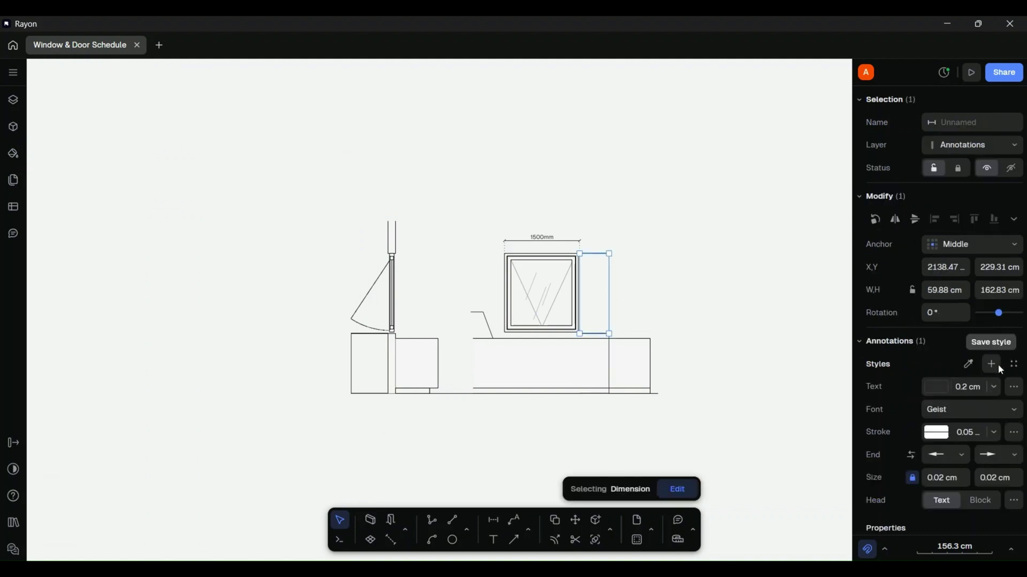
left_click(991, 366)
left_click(747, 301)
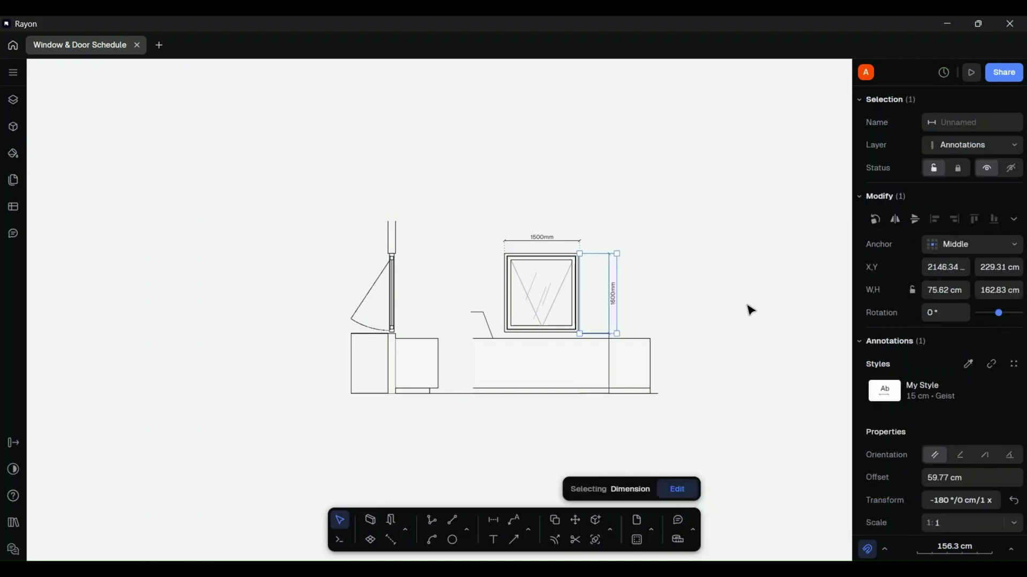
left_click(602, 364)
left_click(356, 369, "shift")
left_click(1014, 364)
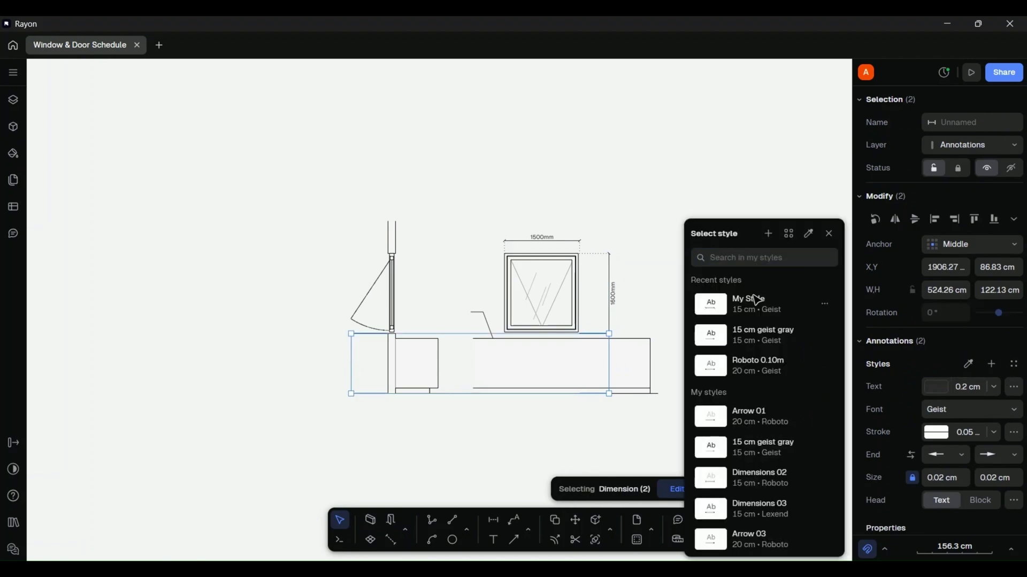
left_click(750, 299)
- Apply a saved annotation style to the leader pointing at the countertop
left_click(484, 323)
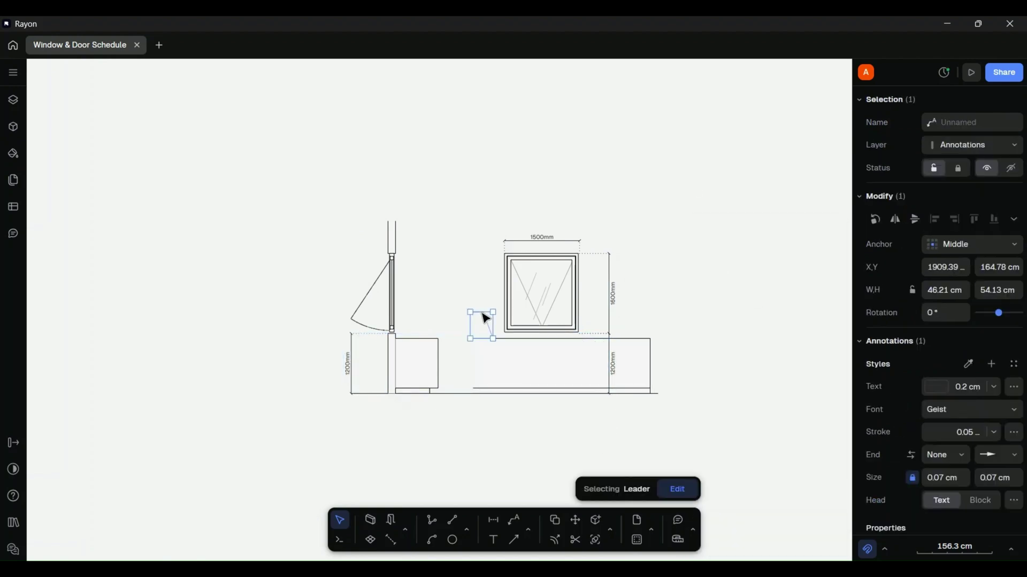
left_click(991, 364)
left_click(754, 332)
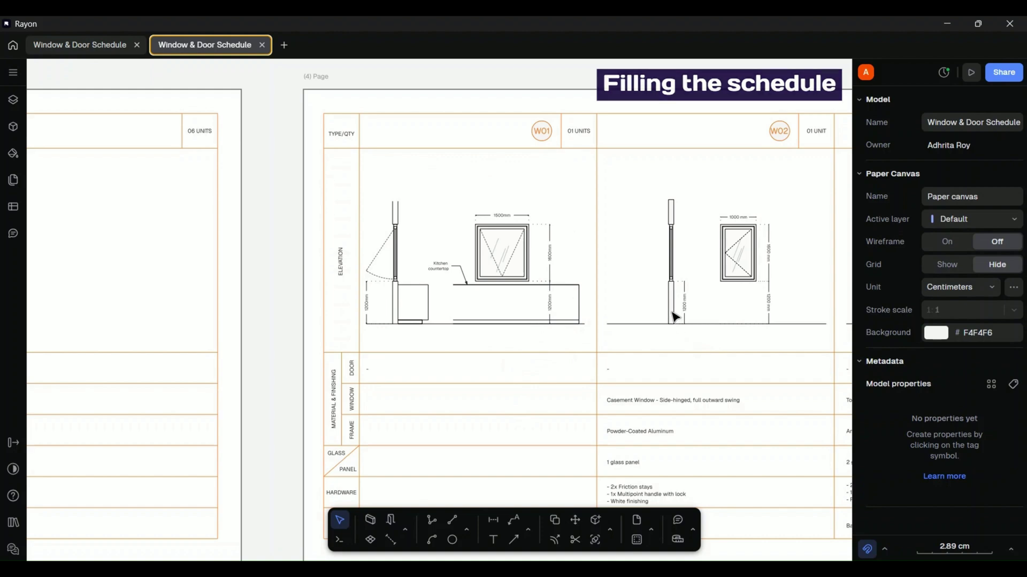
- Add a solid F7F7F7 fill to the wall and countertop shapes in the W01 elevation
left_click_drag(469, 327, 400, 308)
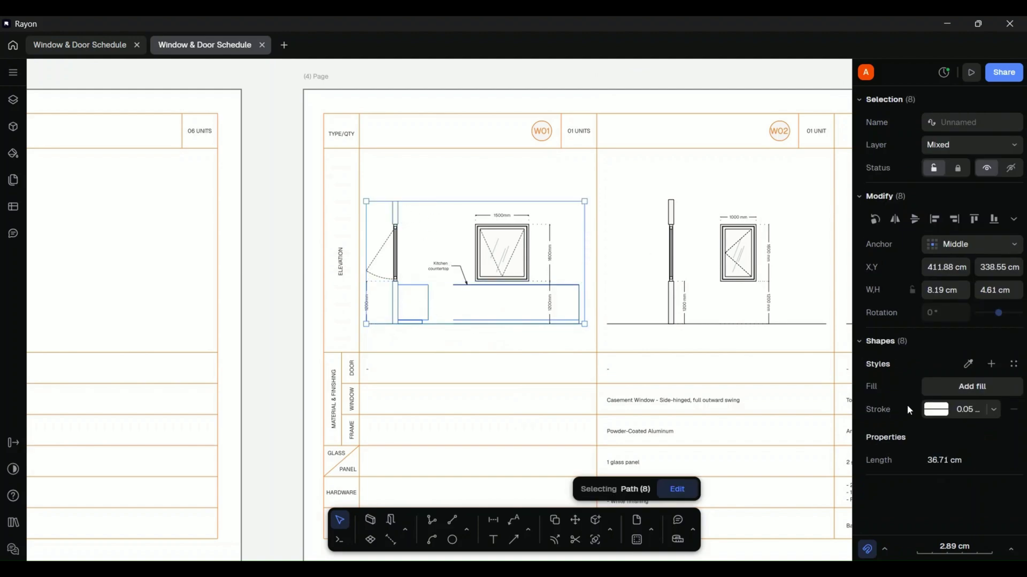
left_click(941, 386)
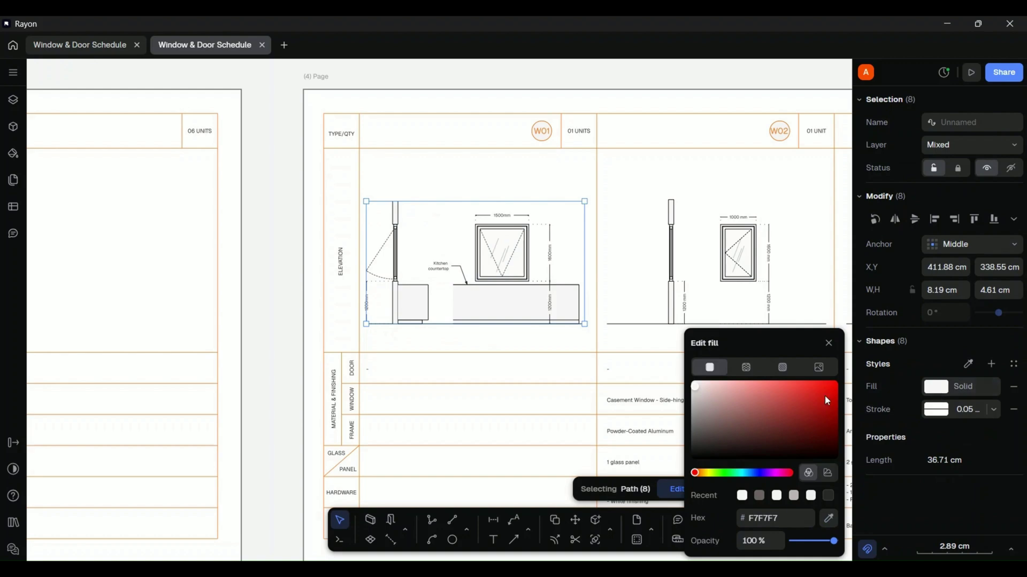
left_click(280, 301)
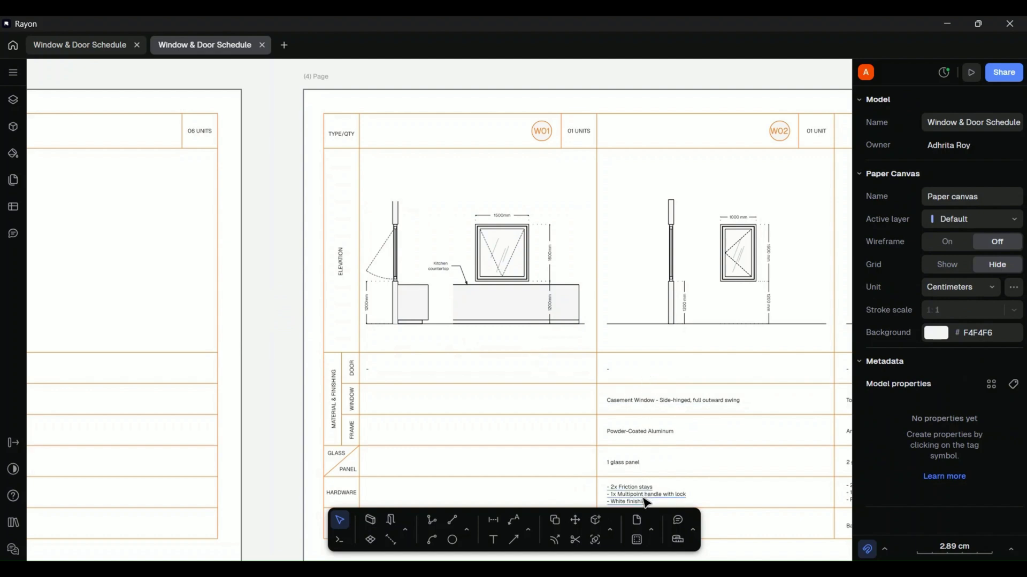
- Add the text "Awning window - Top-hinged, opens outward (full opening)" in the Window row of the W01 column
scroll(502, 423, "down", 3)
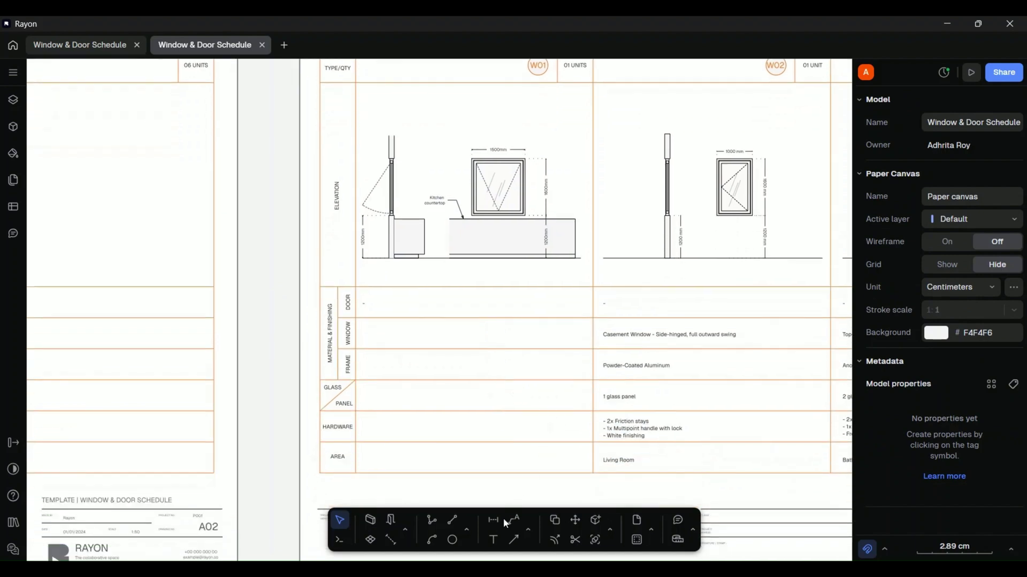
left_click(493, 540)
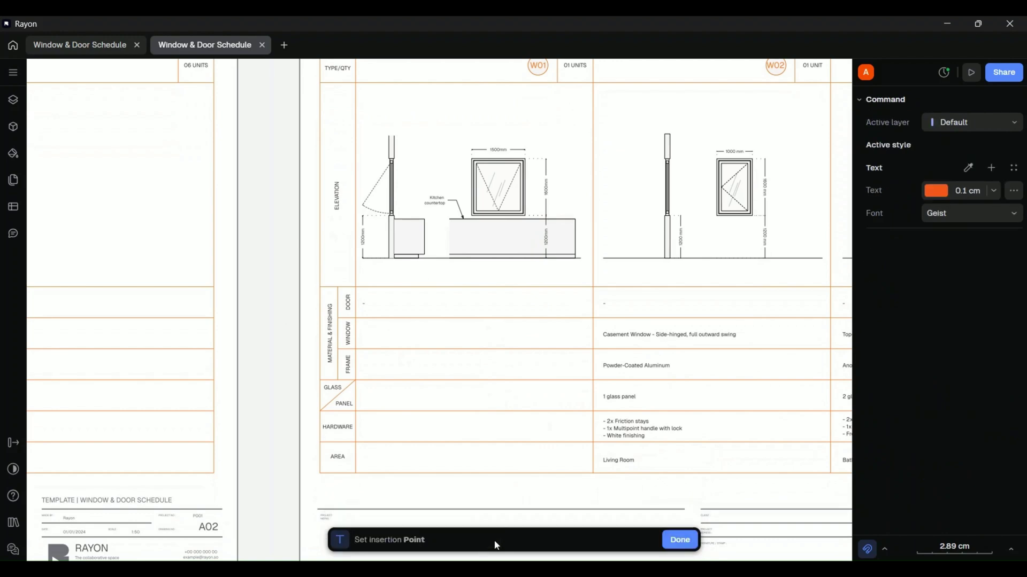
left_click(375, 330)
type("Awning windoe - Top-hinged")
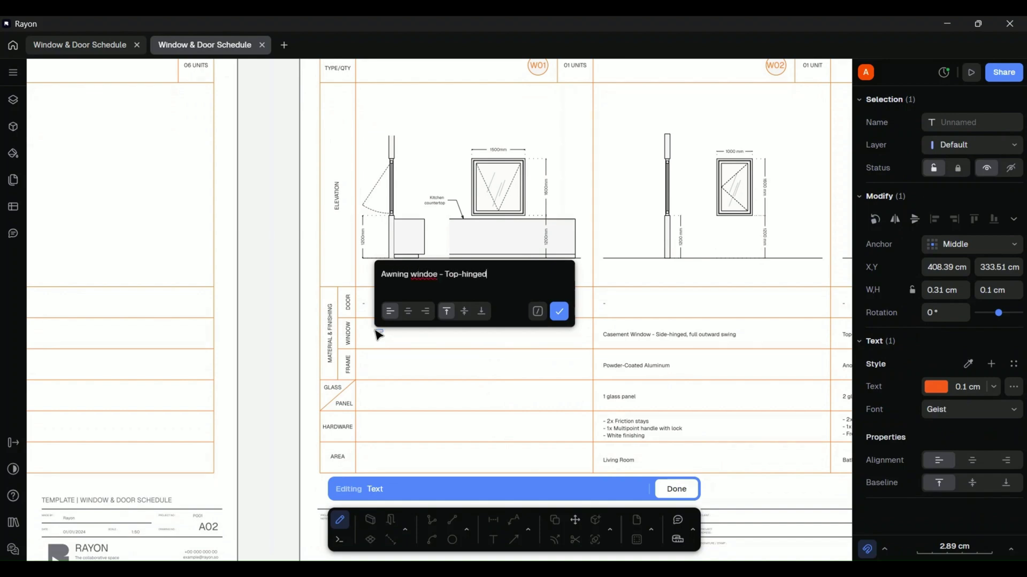
type(" (full o")
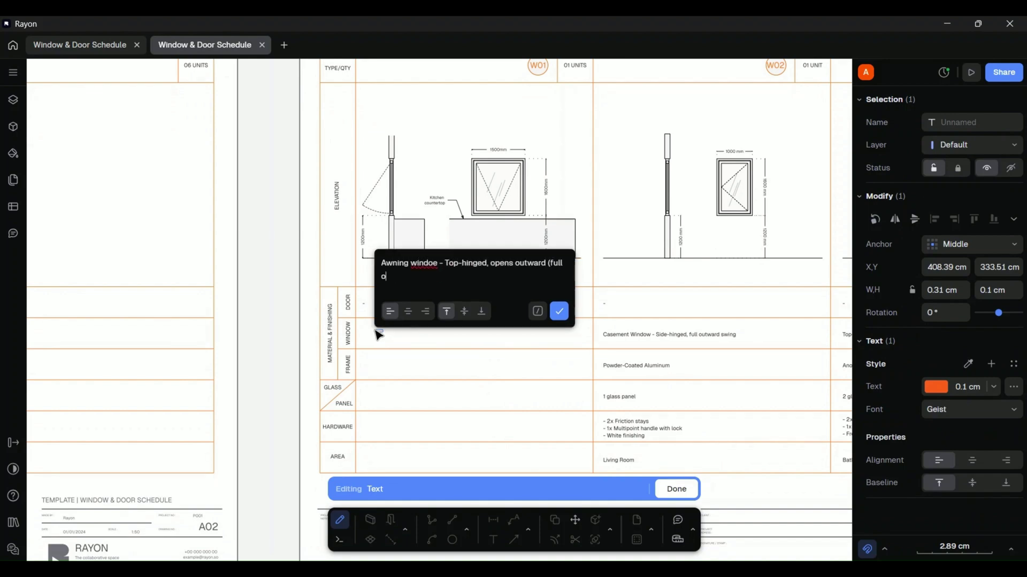
left_click(432, 263)
key("Delete")
type("w")
left_click(559, 310)
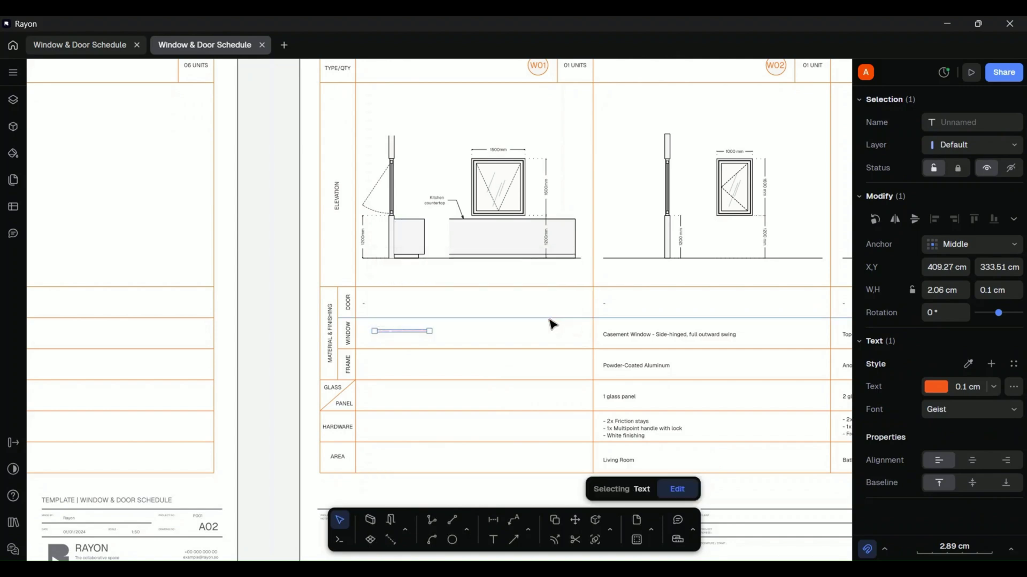
- Match the W01 window description's style to the casement window text in the W02 column
left_click(967, 363)
left_click(669, 334)
left_click(291, 341)
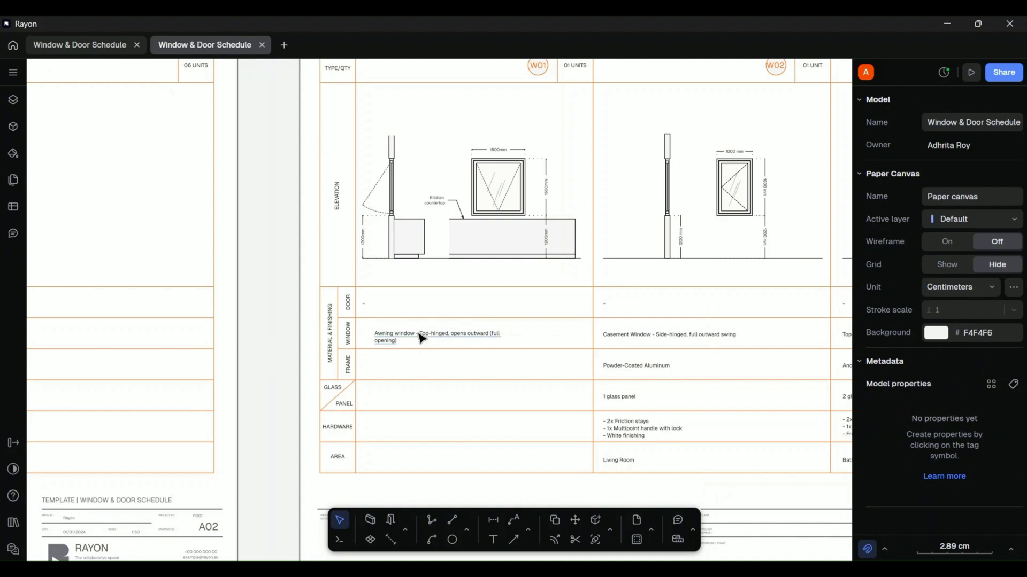
- Widen the W01 window description to fit on one line and align it with the column's left text margin
left_click(419, 337)
left_click_drag(526, 337, 582, 336)
scroll(381, 334, "up", 5)
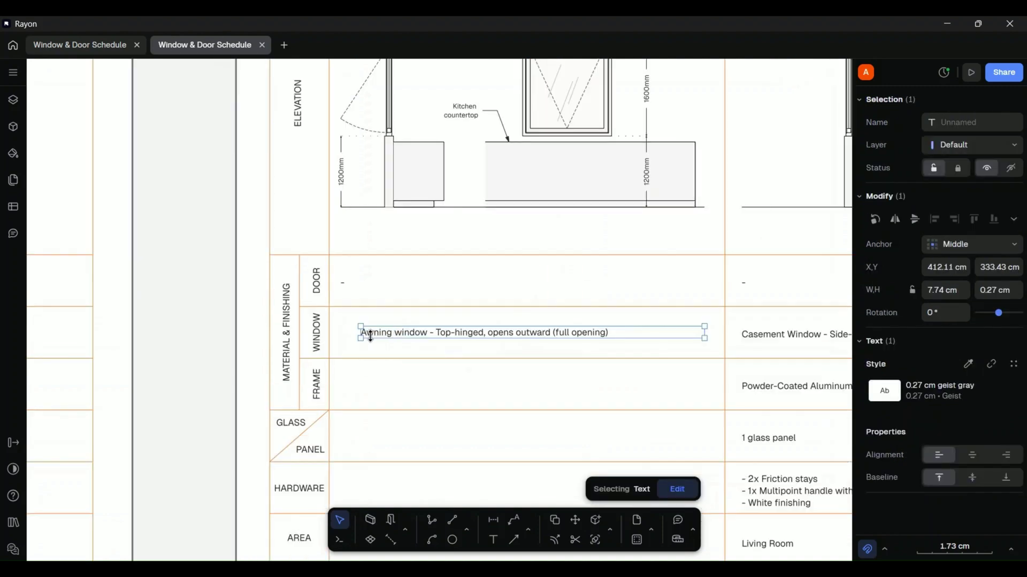
scroll(350, 321, "right", 5)
left_click_drag(271, 334, 235, 329)
left_click(389, 366)
- Add the text "Powder-Coated Aluminium" in the Frame row of the W01 column
scroll(390, 367, "down", 3)
scroll(389, 367, "left", 3)
key("t")
left_click(211, 303)
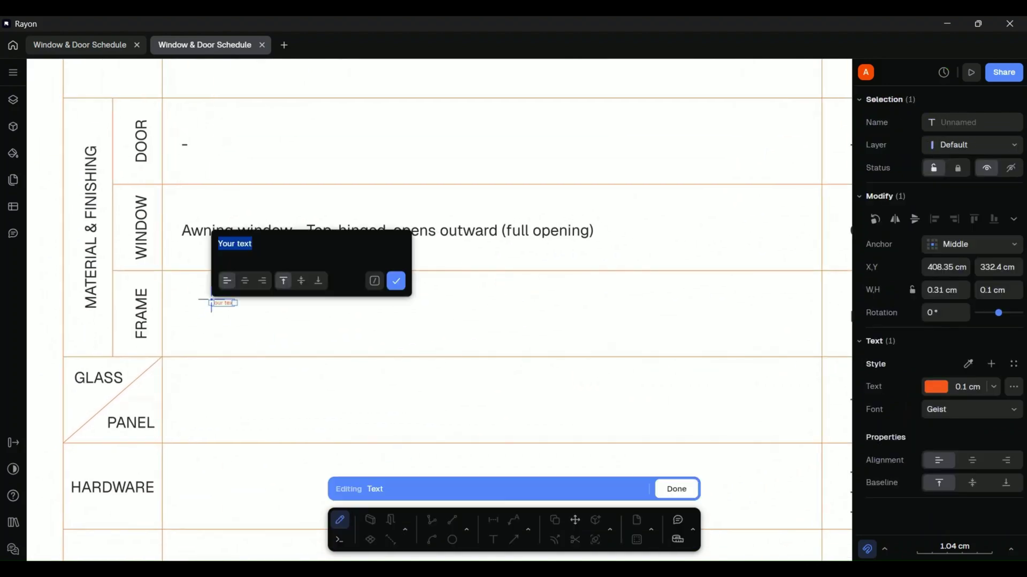
type("Powder-coated")
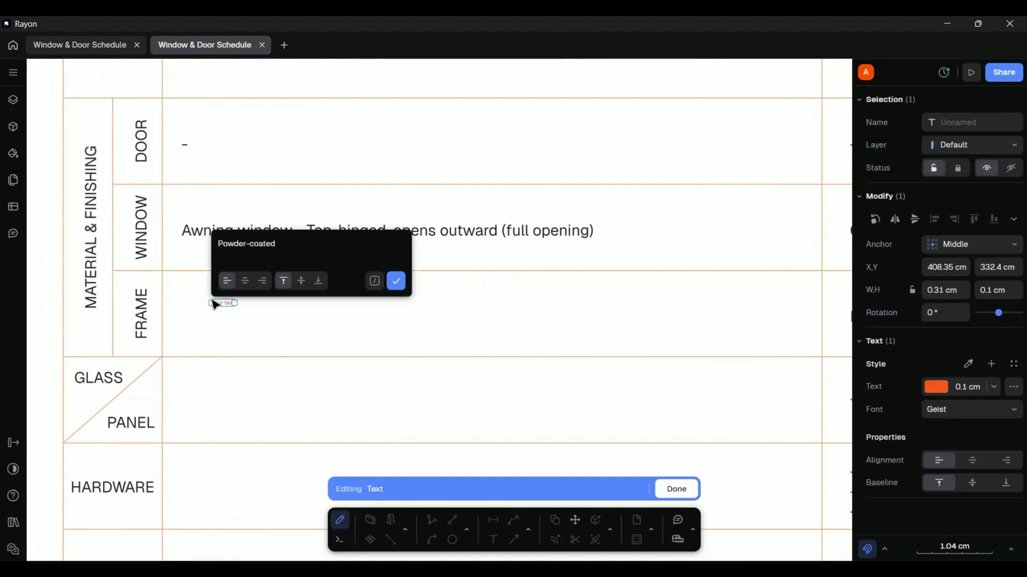
key("Left")
key("Left")
key("Left")
key("Left")
key("Left")
key("Left")
key("Left")
key("Left")
key("BackSpace")
type("A")
key("Left")
key("Left")
key("Left")
key("Left")
key("Left")
key("Left")
key("Left")
key("BackSpace")
type("C")
left_click(395, 280)
- Copy the "0.27 cm geist gray" style from the window description to the frame text and align it beneath that description
left_click(967, 364)
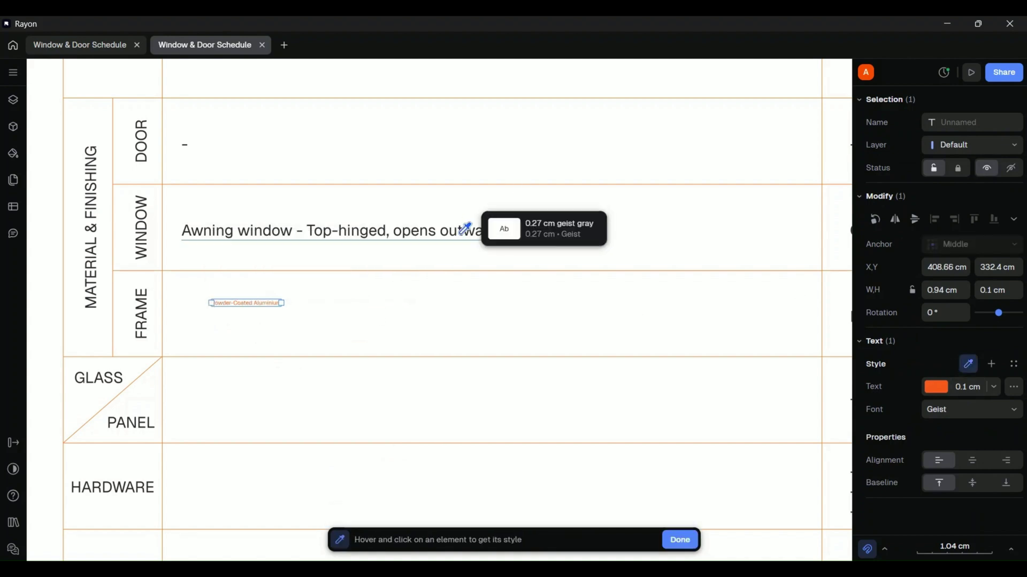
left_click(471, 228)
scroll(337, 344, "right", 2)
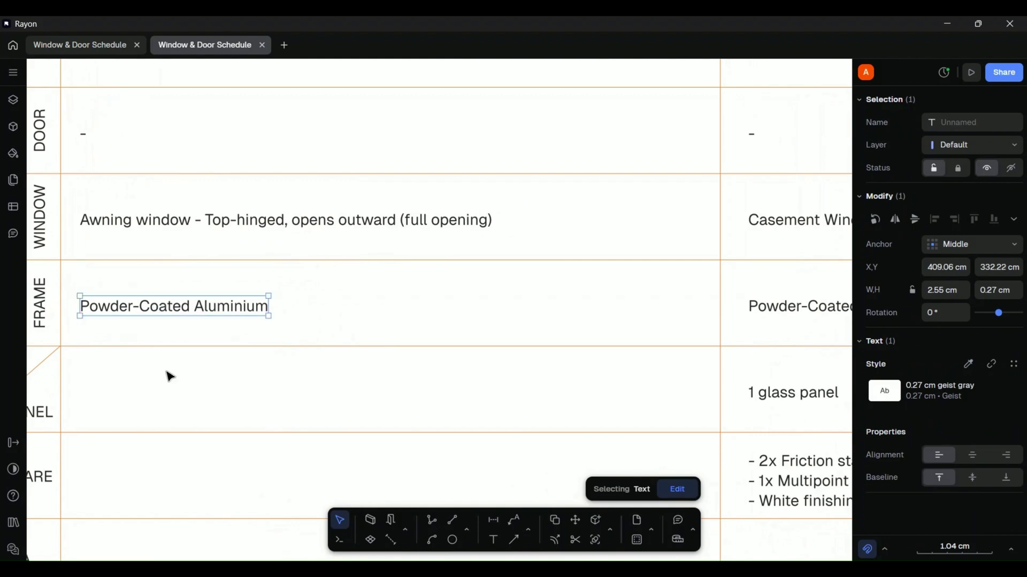
- Duplicate the W01 frame text into the Glass/Panel row and change its wording to "1 glass panel"
scroll(169, 373, "down", 1)
left_click_drag(160, 264, 160, 346)
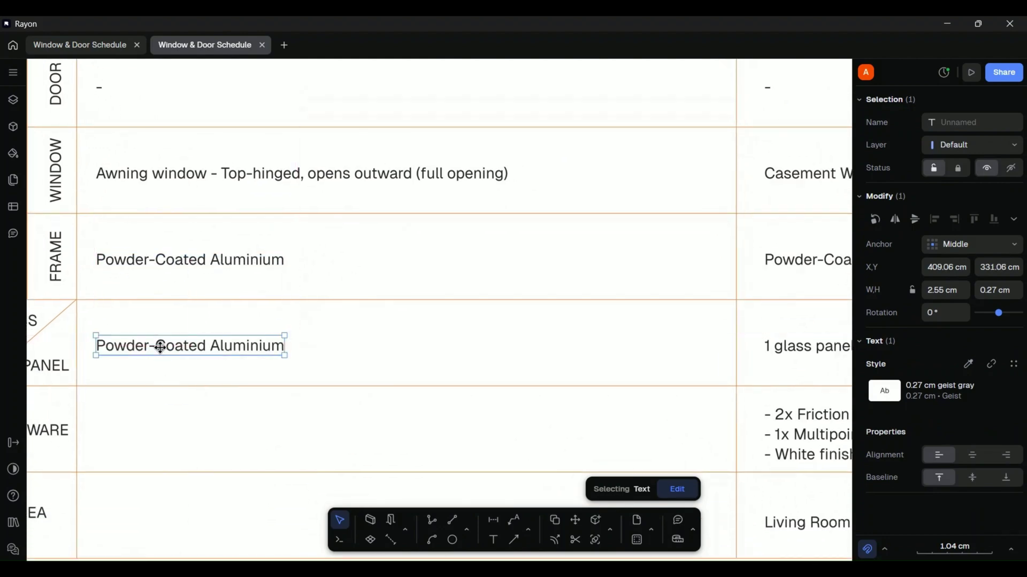
double_click(160, 347)
type("1 glass panel")
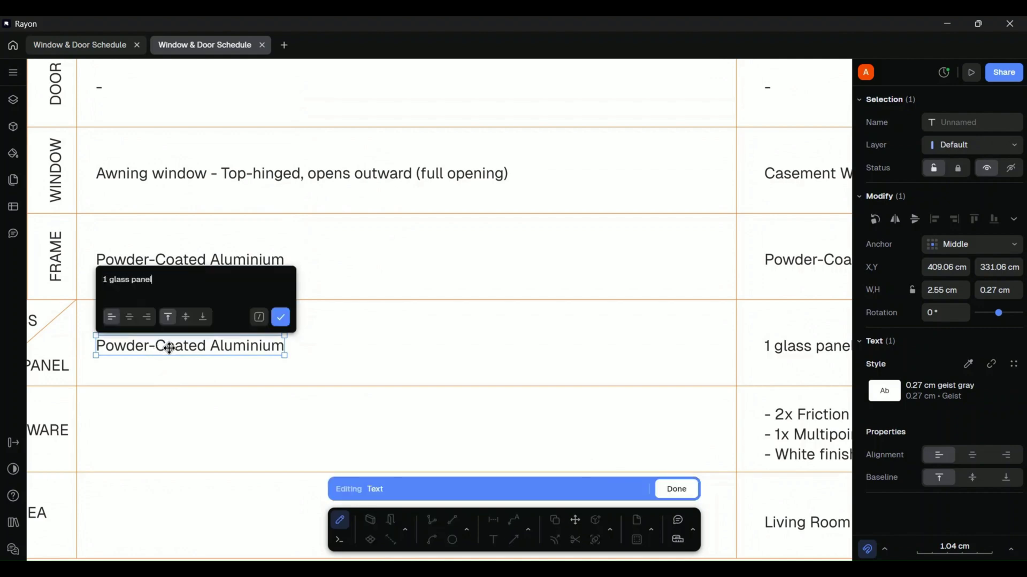
key("Escape")
left_click(248, 376)
- Duplicate the W01 frame text into the Hardware row and enlarge its text box to 7.42 × 0.77 cm
scroll(240, 372, "down", 2)
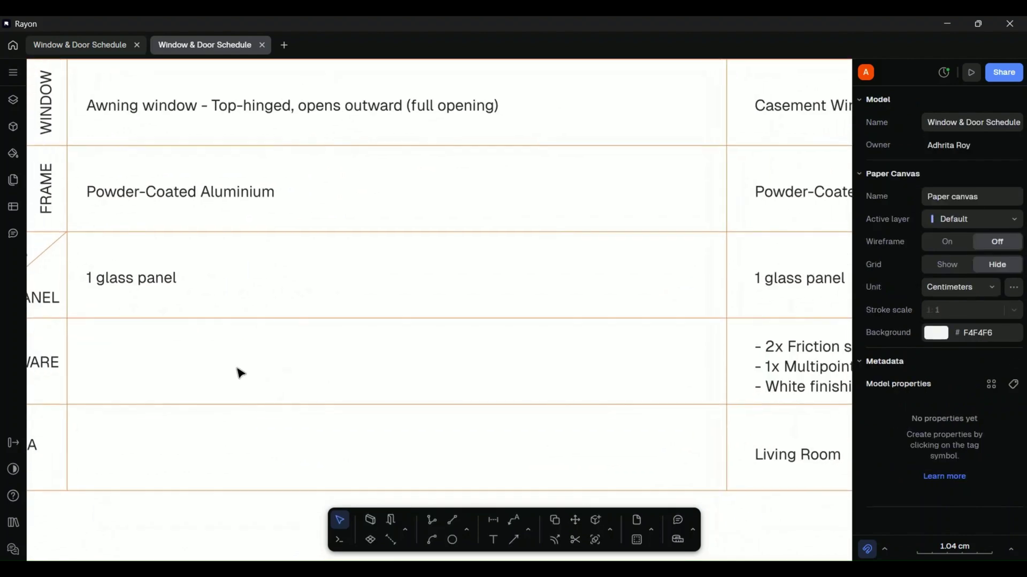
left_click_drag(140, 193, 172, 389, "alt")
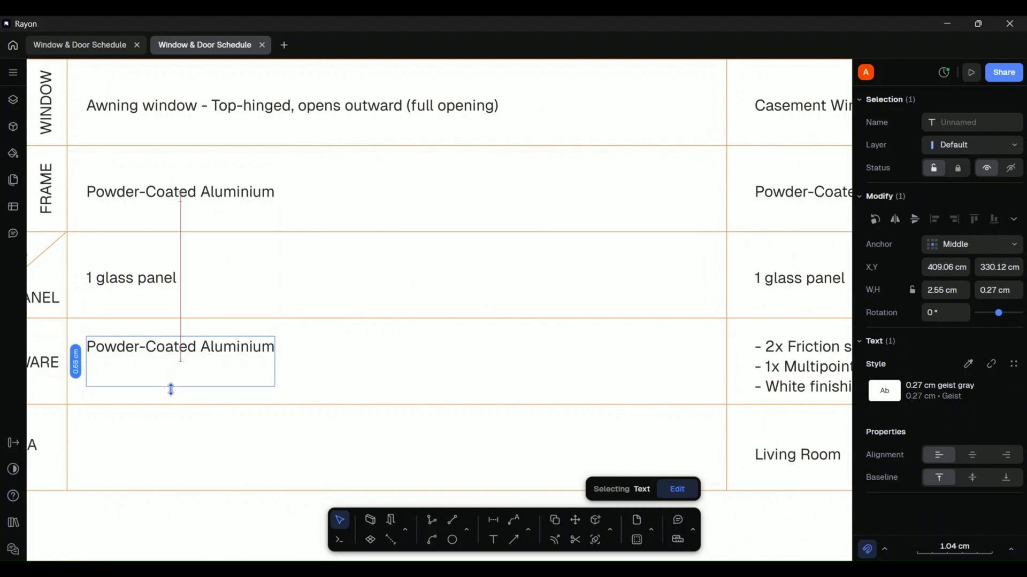
left_click_drag(276, 364, 635, 355)
- Replace the W01 hardware text with the lines "- 2x Friction hinges", "- 1x Cam handle or latch handle" and "- White finishing"
double_click(271, 350)
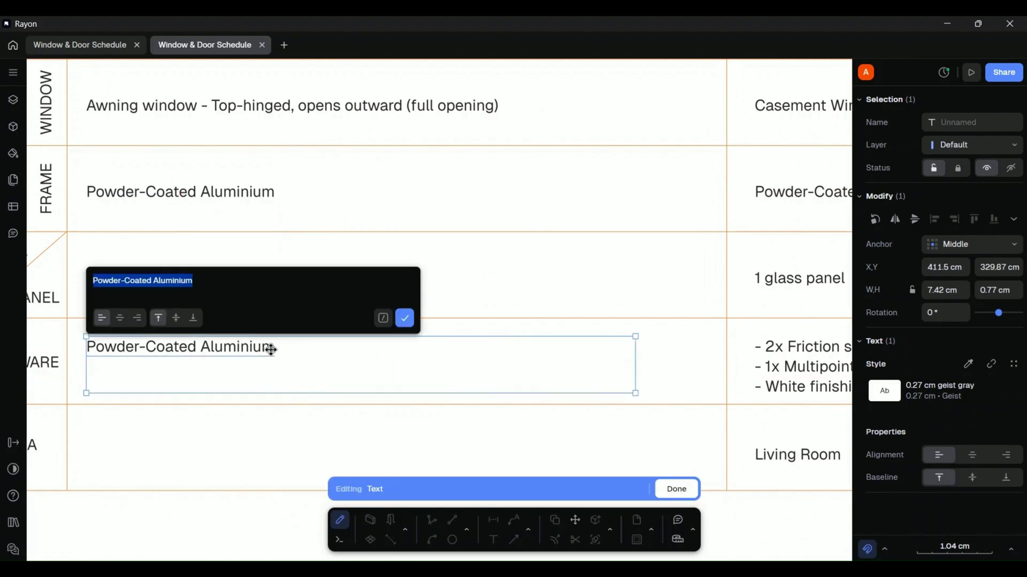
type("- 2x Friction hinges")
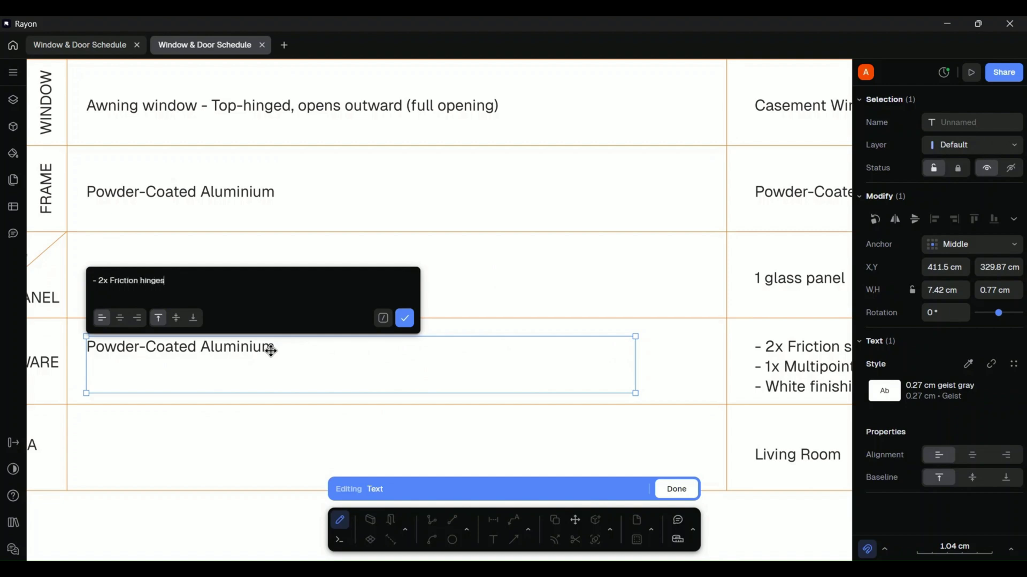
key("Return")
type("- 1x Cam handle or latch handle")
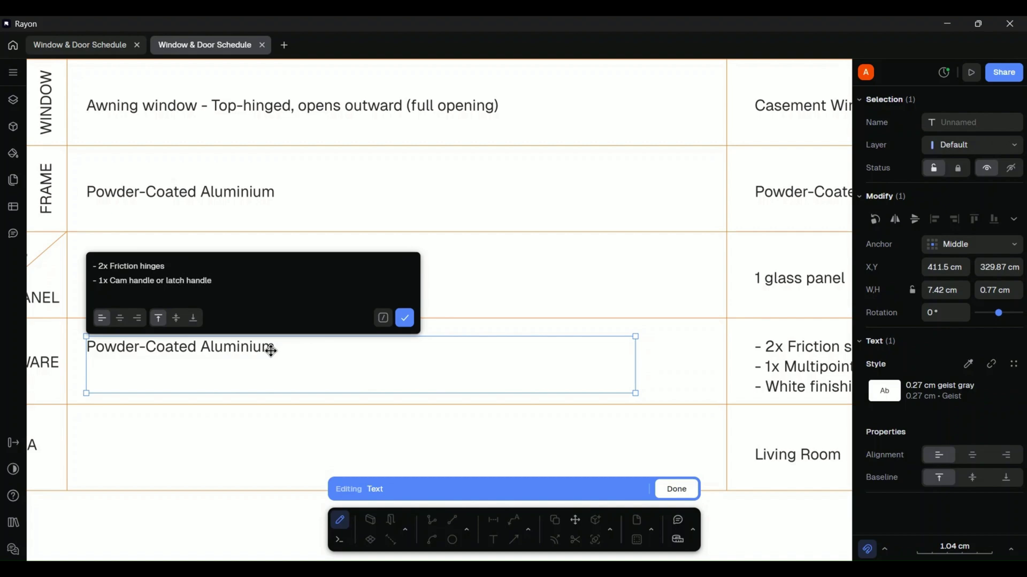
key("Return")
type("- White")
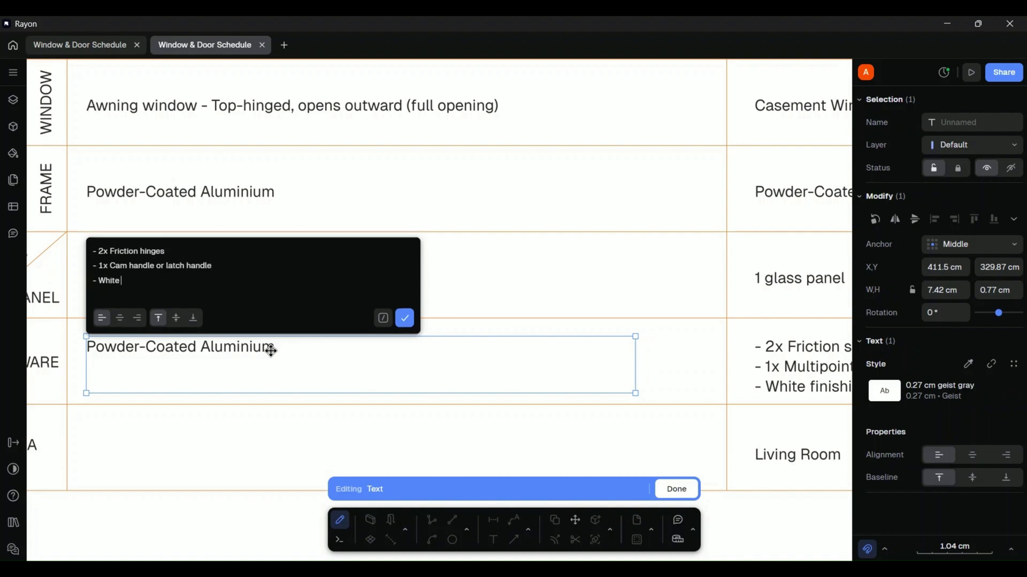
left_click(307, 360)
left_click(275, 438)
- Duplicate the W01 frame text into the Area row and replace its wording with the window's location
scroll(258, 424, "down", 1)
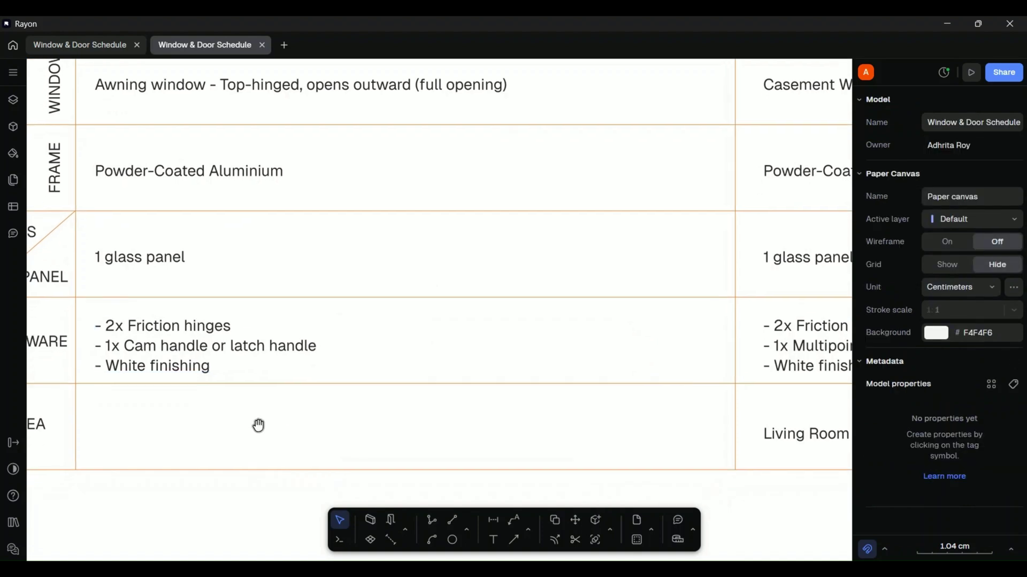
left_click_drag(191, 153, 189, 418, "alt")
double_click(250, 420)
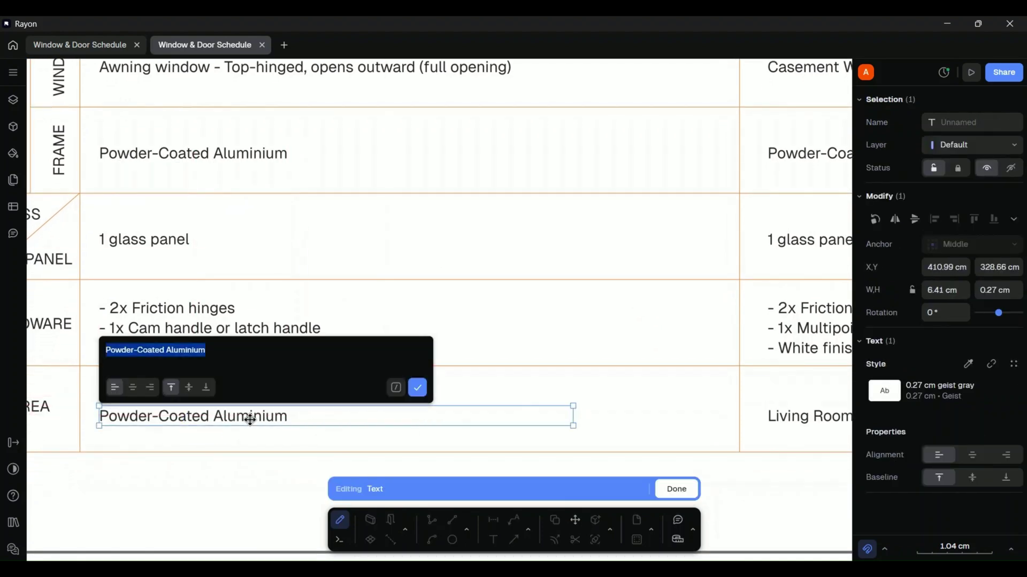
left_click(260, 354)
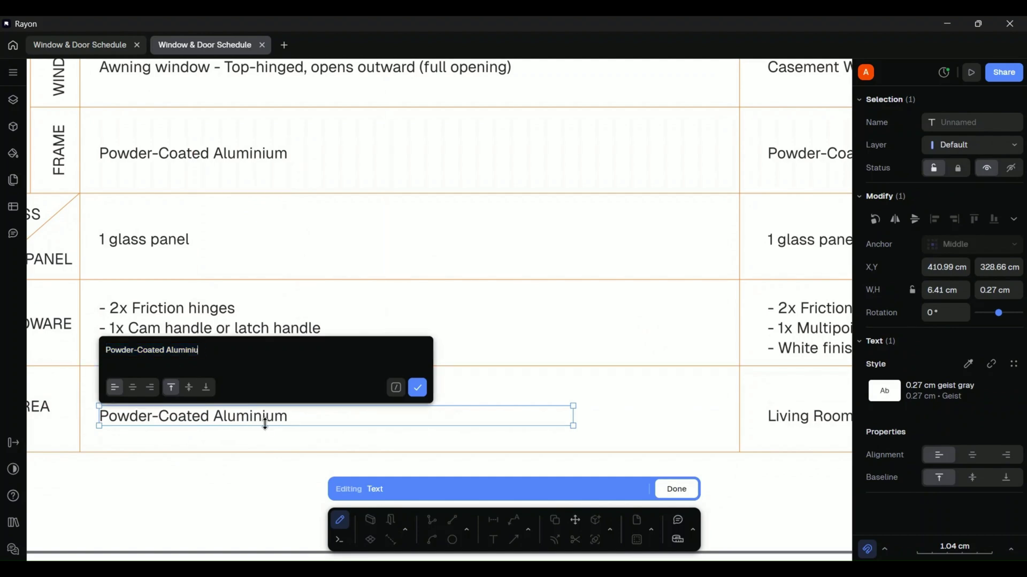
key("ctrl+a")
key("BackSpace")
type("q")
left_click(418, 387)
scroll(351, 406, "down", 5)
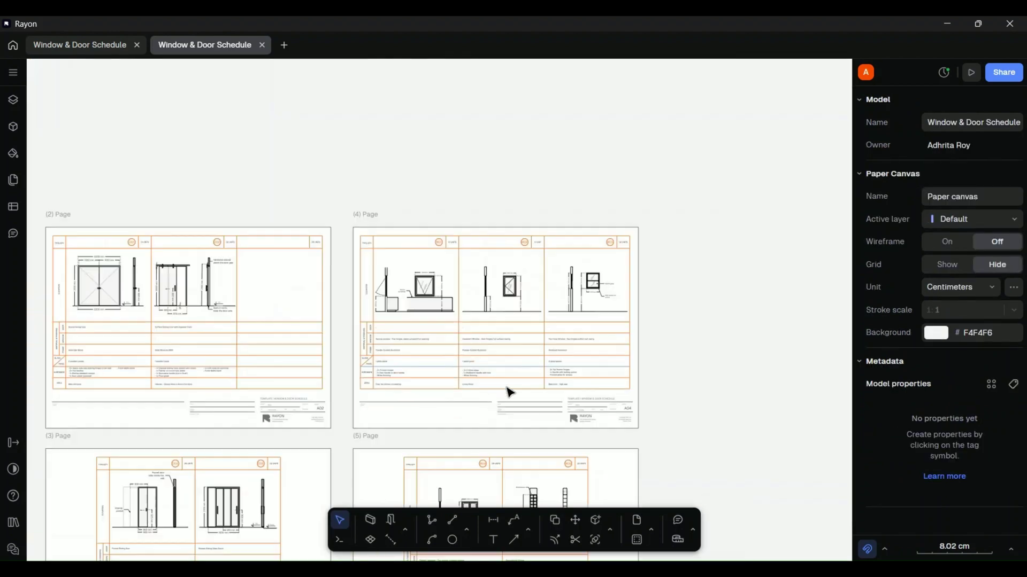
scroll(459, 364, "up", 2)
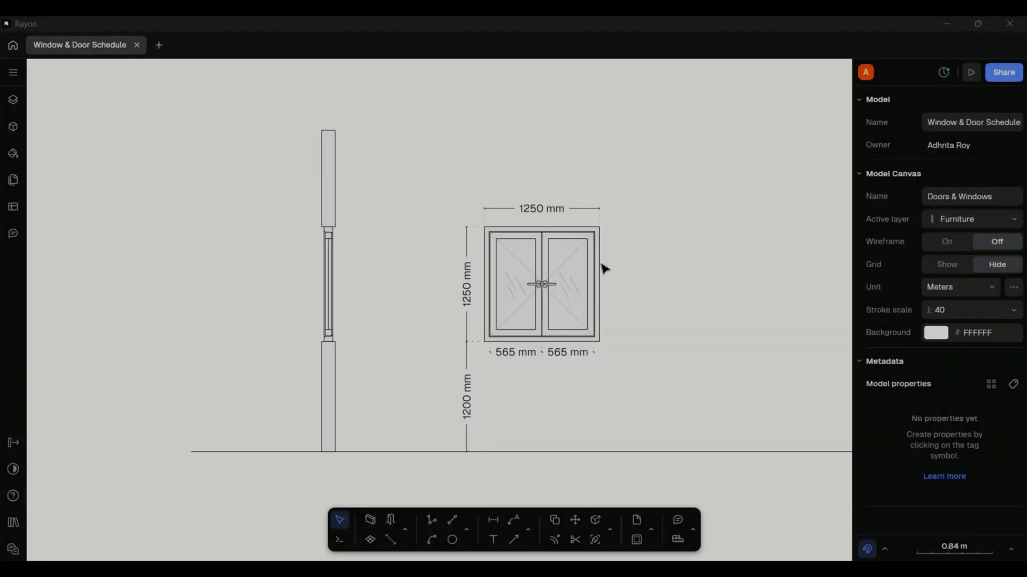
- Select the casement window front view block and examine its instance properties and the list of properties that can be added
left_click(585, 282)
scroll(860, 487, "down", 4)
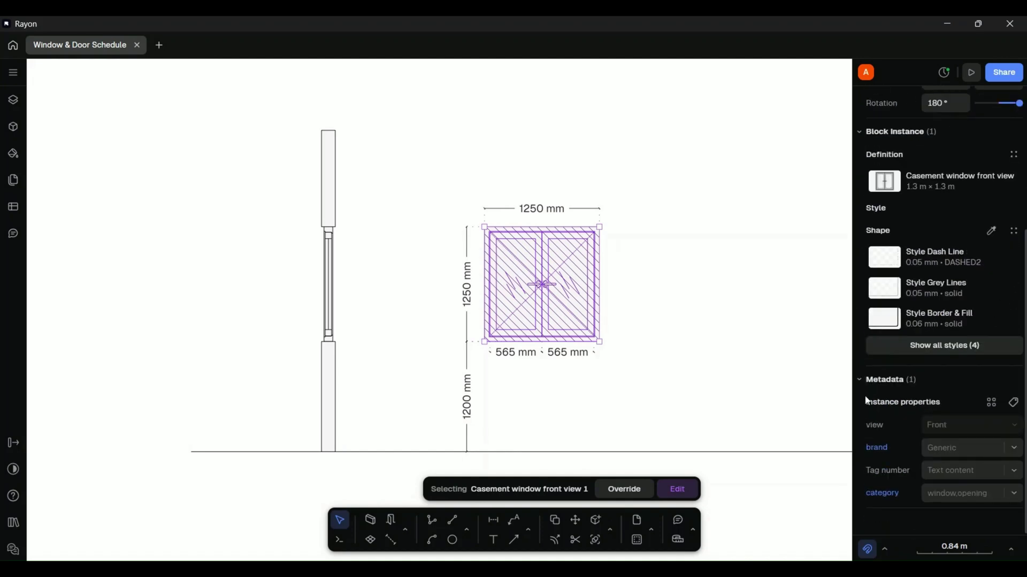
left_click(991, 403)
left_click(994, 407)
left_click(1015, 404)
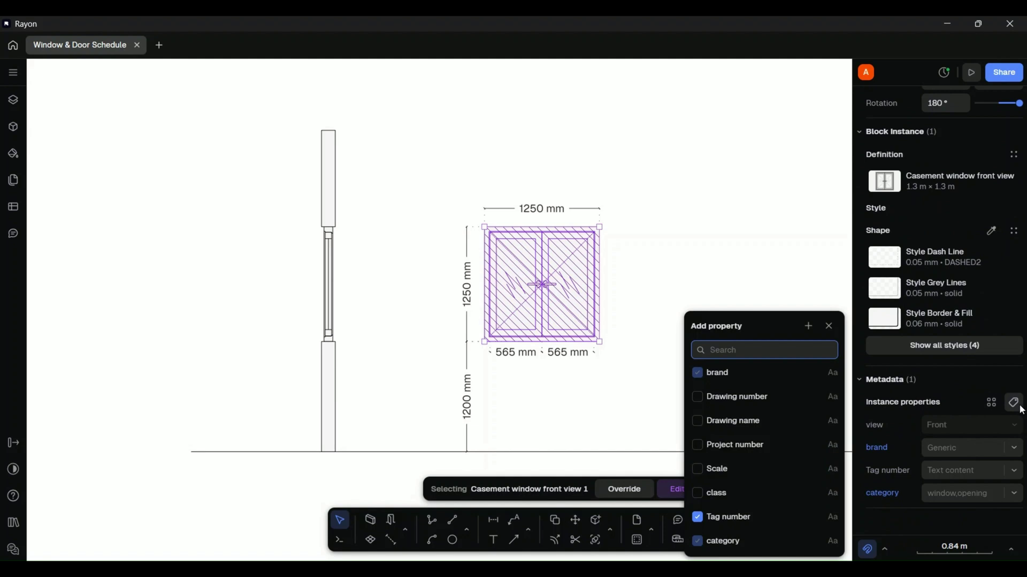
left_click(1015, 404)
- Add a leader with its arrow at the front view window's upper-right corner and view the casement window block's available properties
left_click(514, 520)
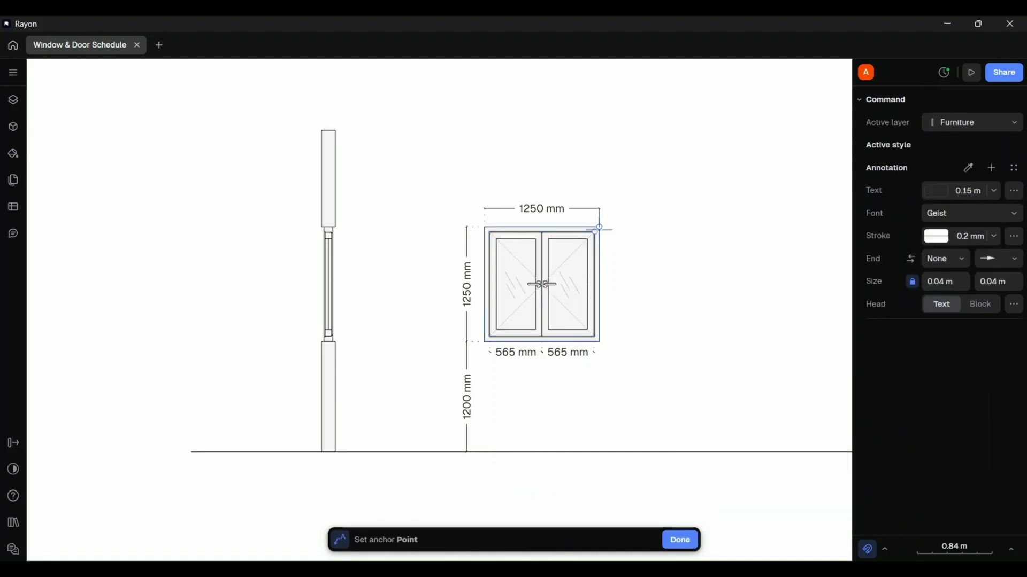
left_click(599, 229)
left_click(633, 193)
left_click(669, 193)
left_click(806, 171)
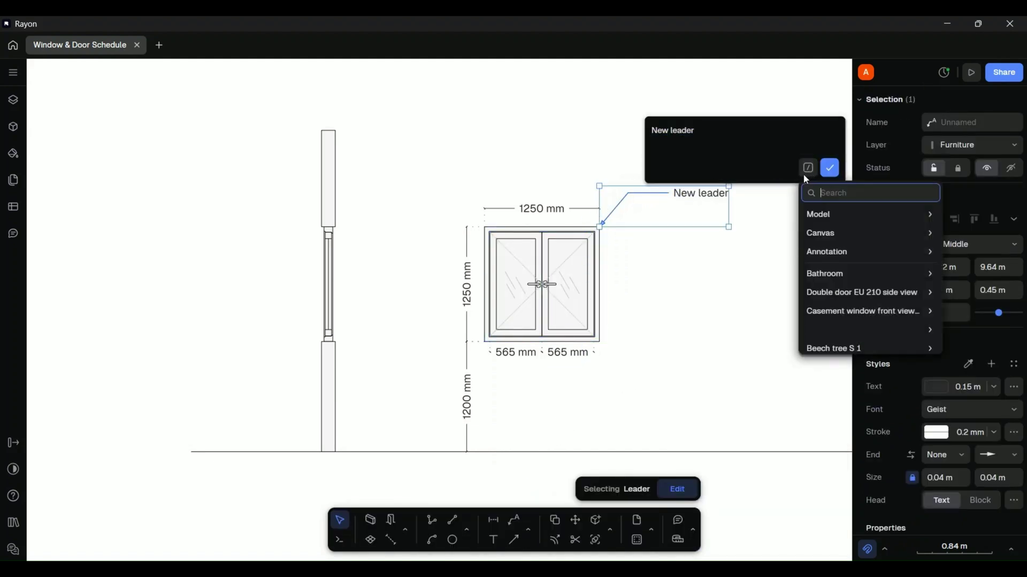
left_click(834, 312)
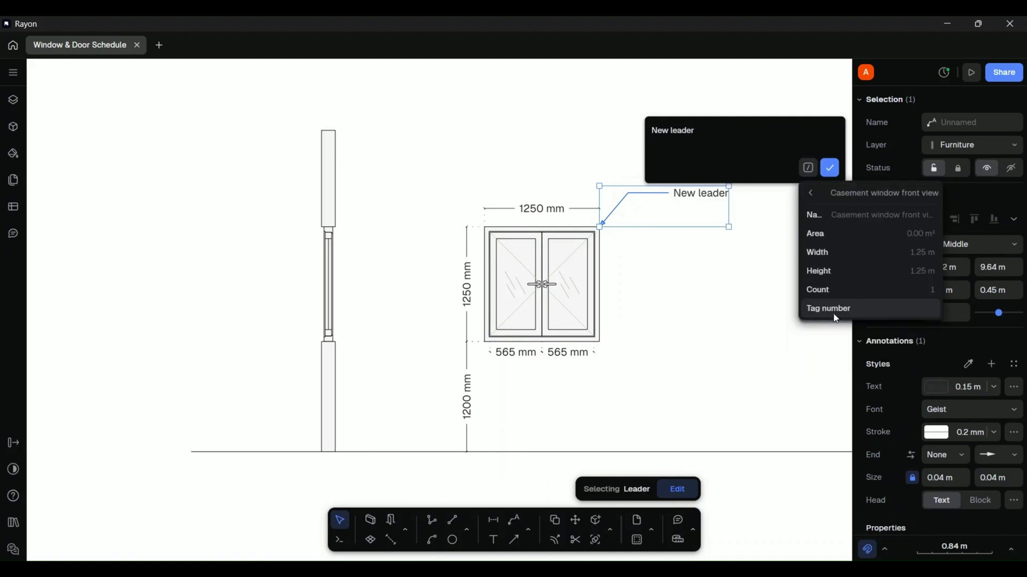
left_click(824, 271)
- Replace the leader text with "Name:" followed by the casement window front view block's Name property
left_click_drag(696, 130, 657, 137)
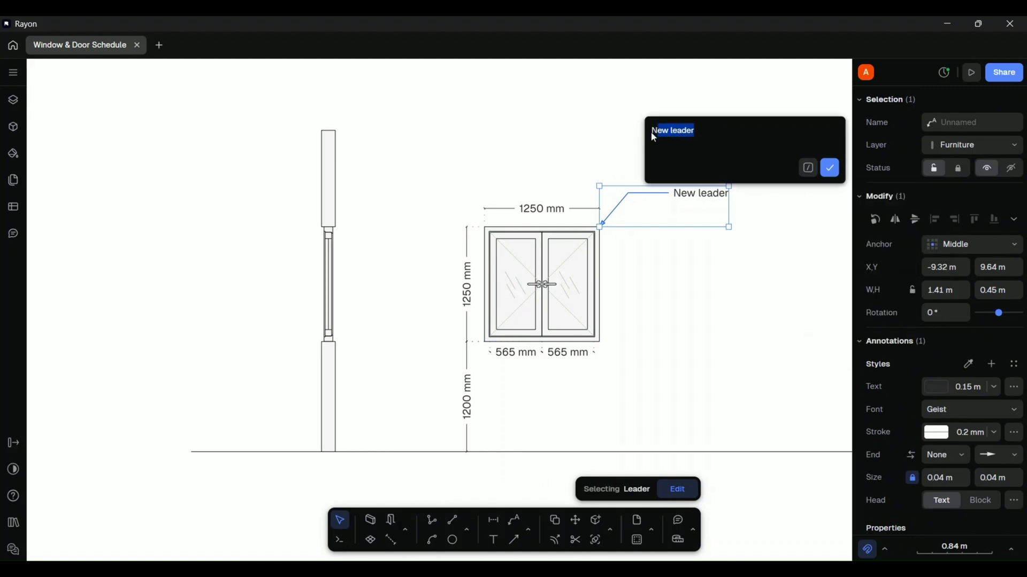
left_click(807, 168)
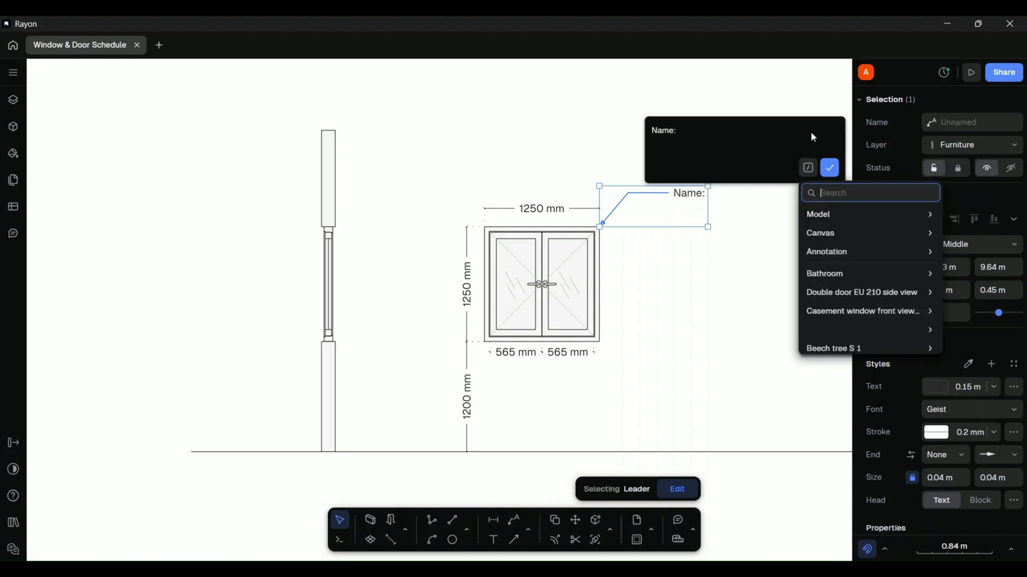
left_click(834, 312)
left_click(846, 215)
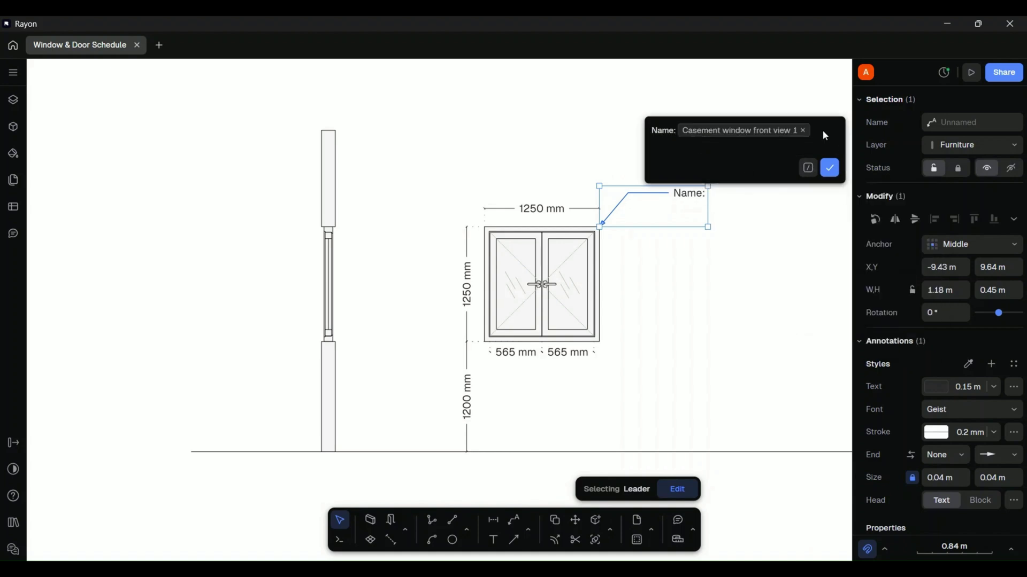
- Add a second leader line reading "Width:" linked to the casement window block's Width property
key("Return")
type("Width:")
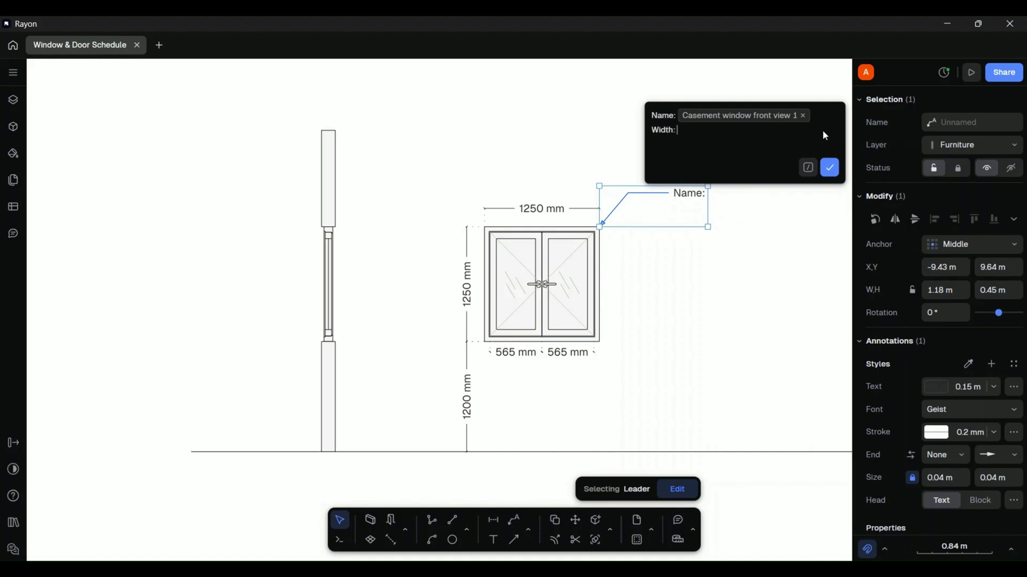
left_click(809, 167)
left_click(855, 310)
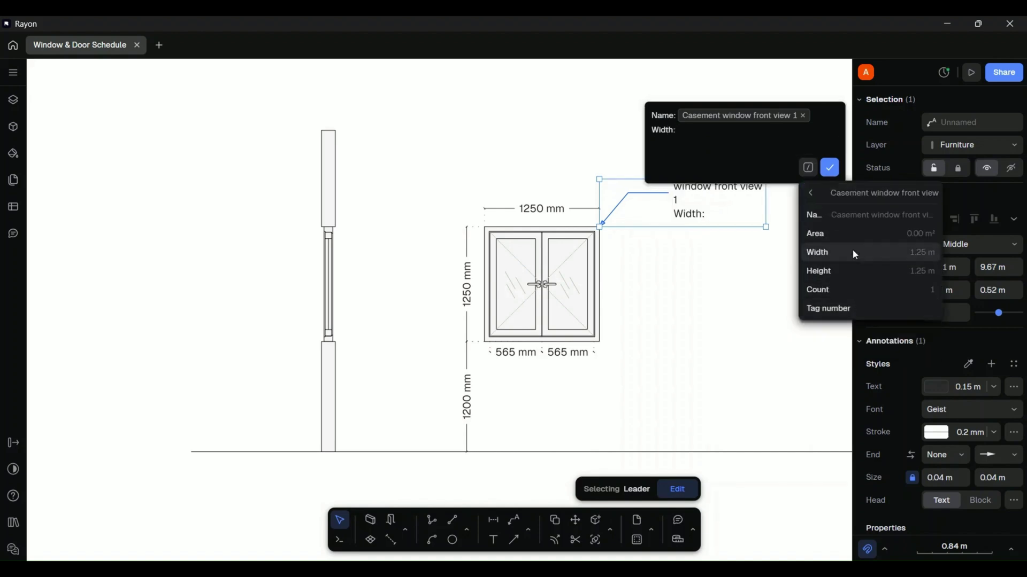
left_click(854, 253)
- Add a third leader line reading "Height:" linked to the casement window block's Height property
key("Return")
type("Height")
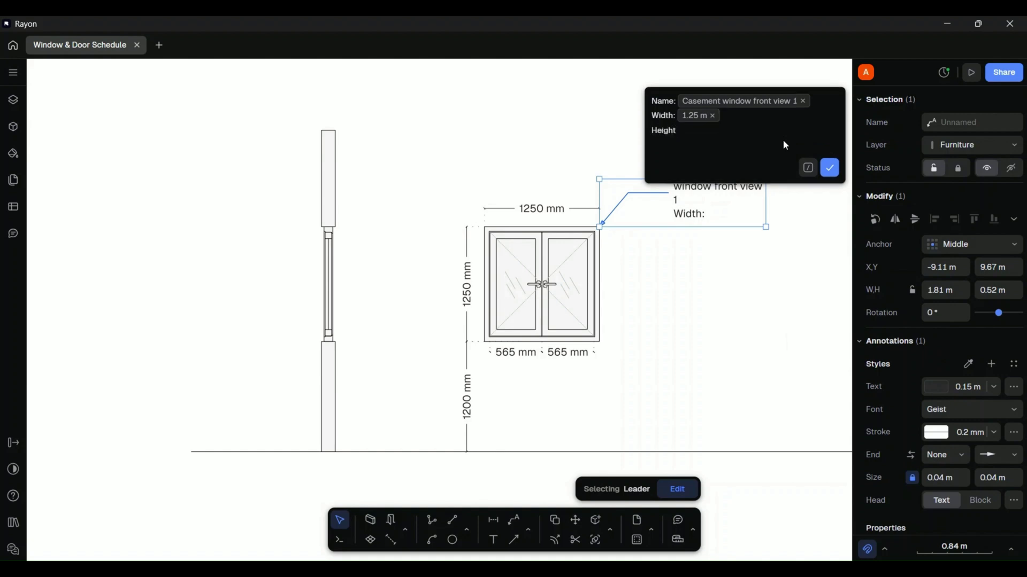
type(":")
left_click(808, 167)
left_click(838, 310)
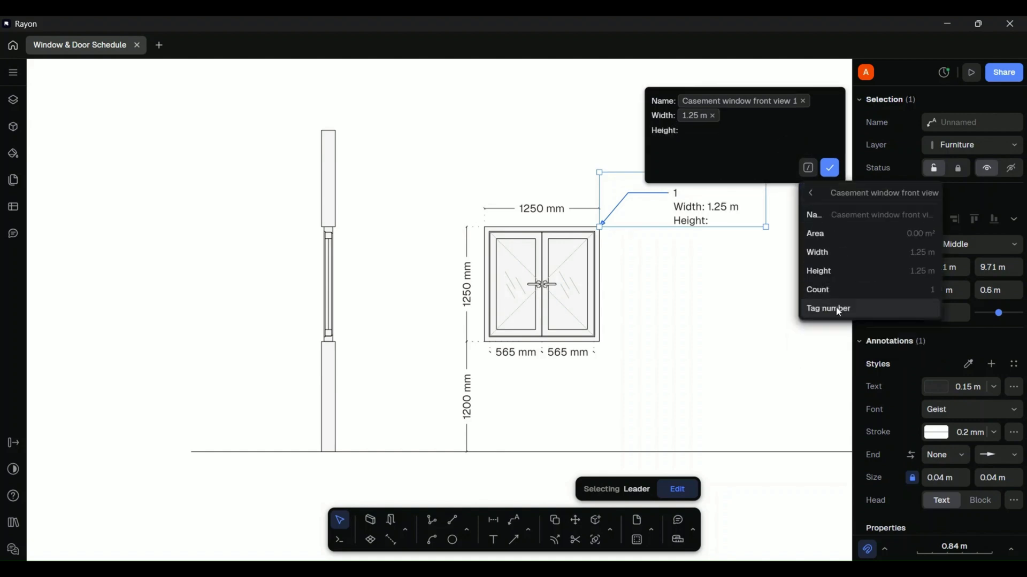
left_click(835, 270)
- Add a fourth leader line reading "Count:" linked to the casement window block's Count property, and finish the text edit
key("Return")
type("Count:")
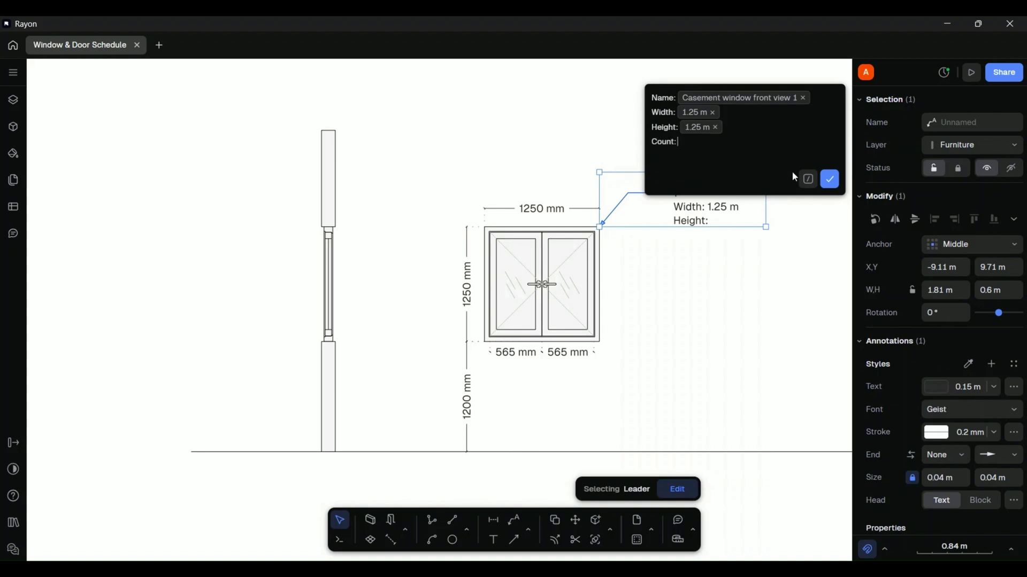
left_click(808, 178)
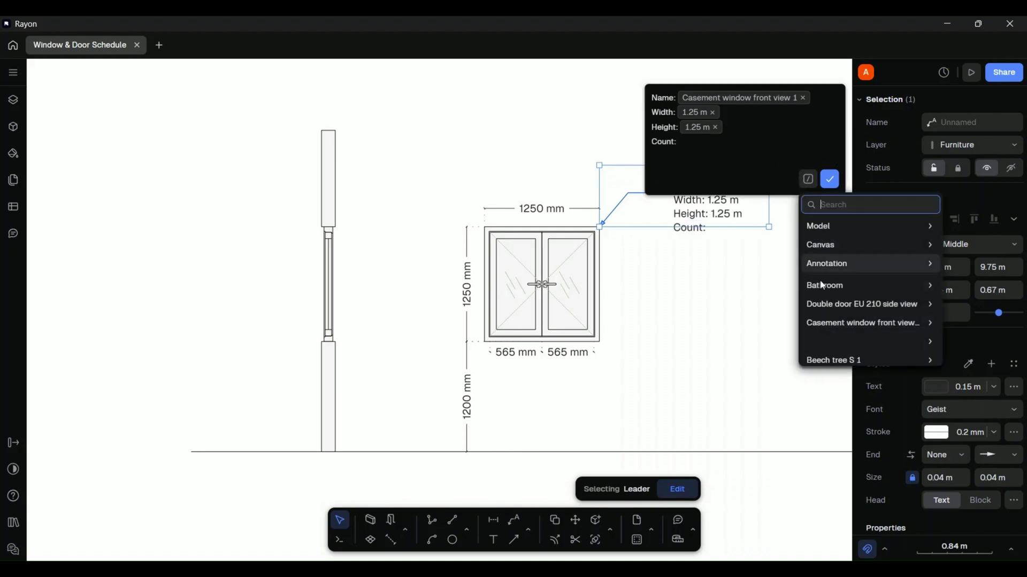
left_click(845, 323)
left_click(839, 300)
left_click(830, 178)
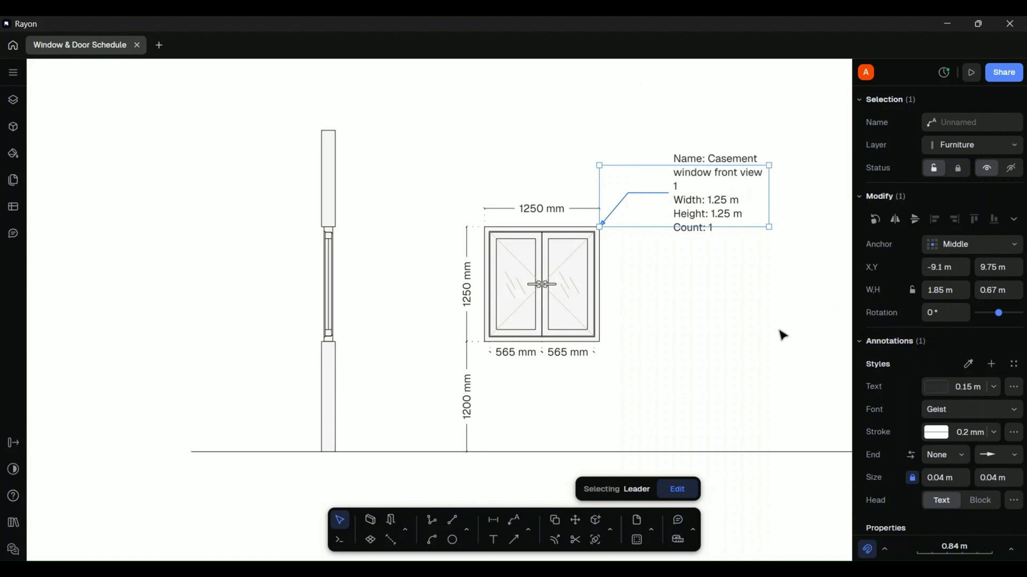
- Widen the leader's text box to about 1.26 m and deselect it
left_click(779, 335)
double_click(722, 221)
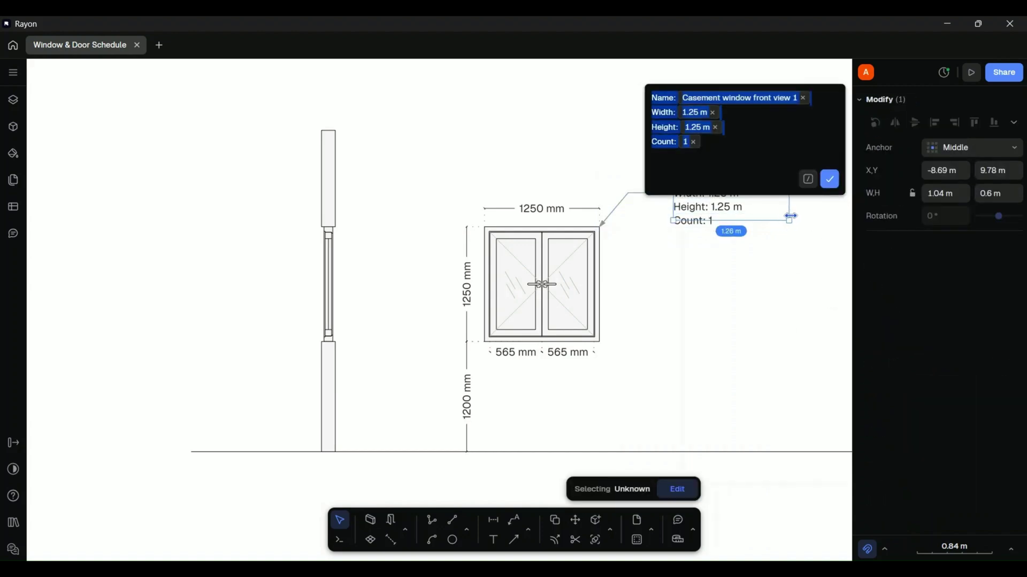
left_click(830, 179)
left_click(763, 289)
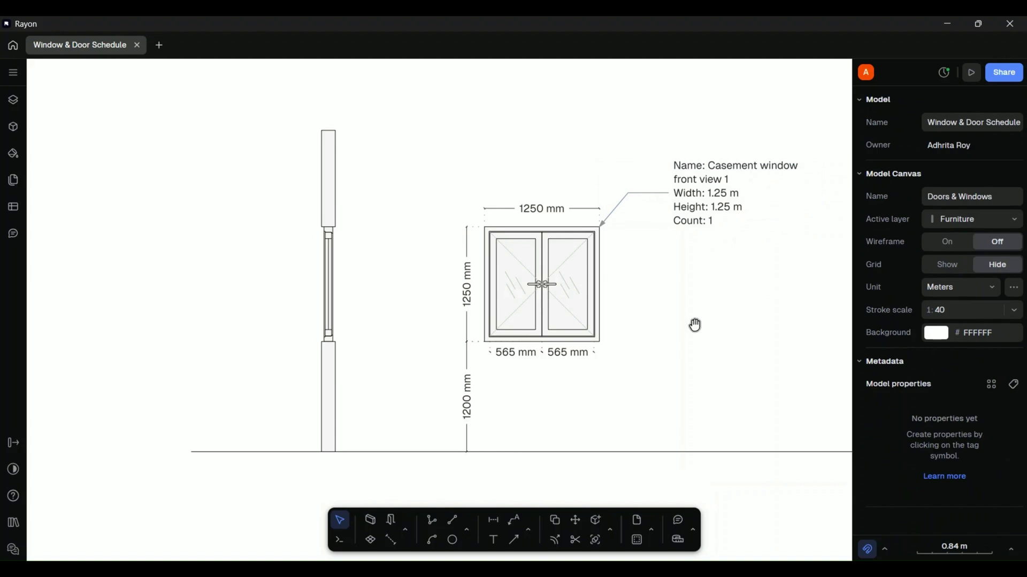
- Switch to the Model canvas and browse the door blocks in the "Openings, doors & arcs" block library
scroll(682, 329, "right", 2)
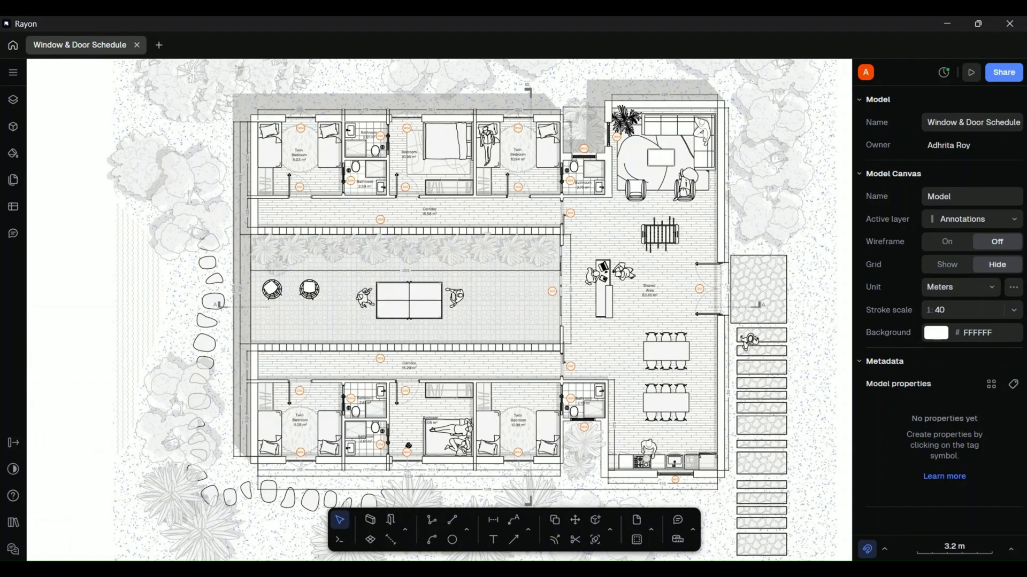
left_click(13, 126)
left_click(175, 76)
scroll(129, 278, "down", 15)
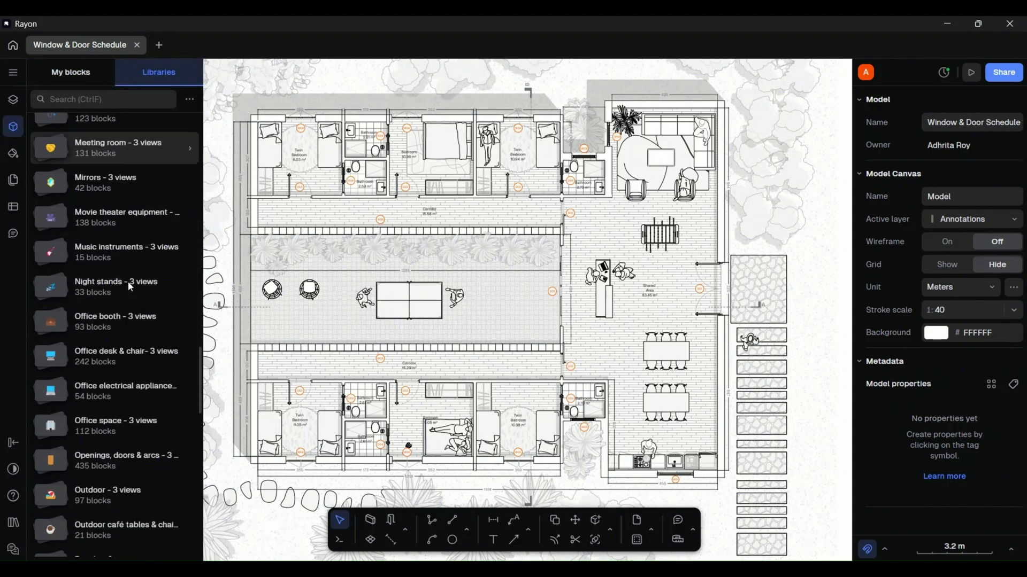
left_click(109, 265)
scroll(109, 264, "down", 8)
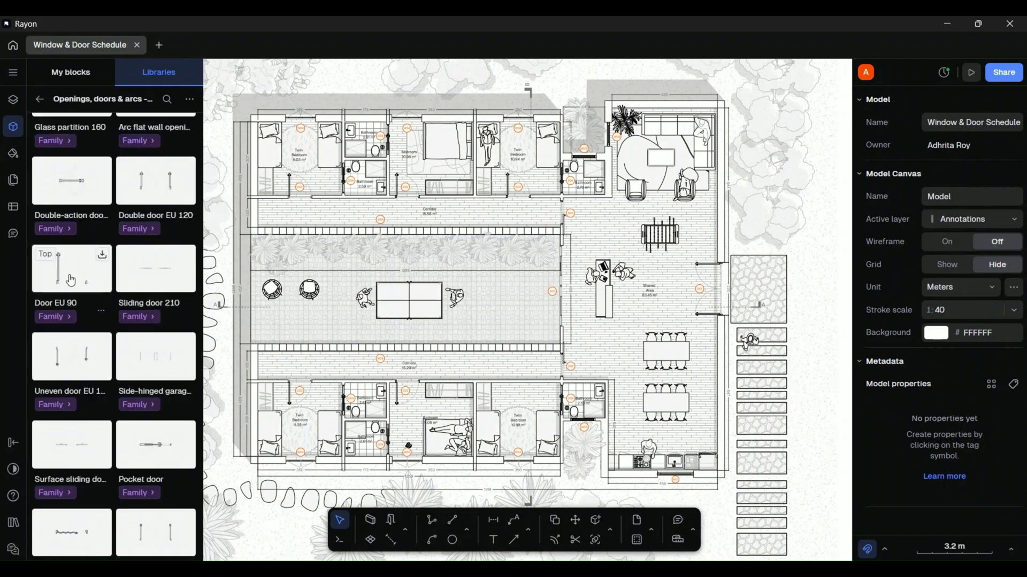